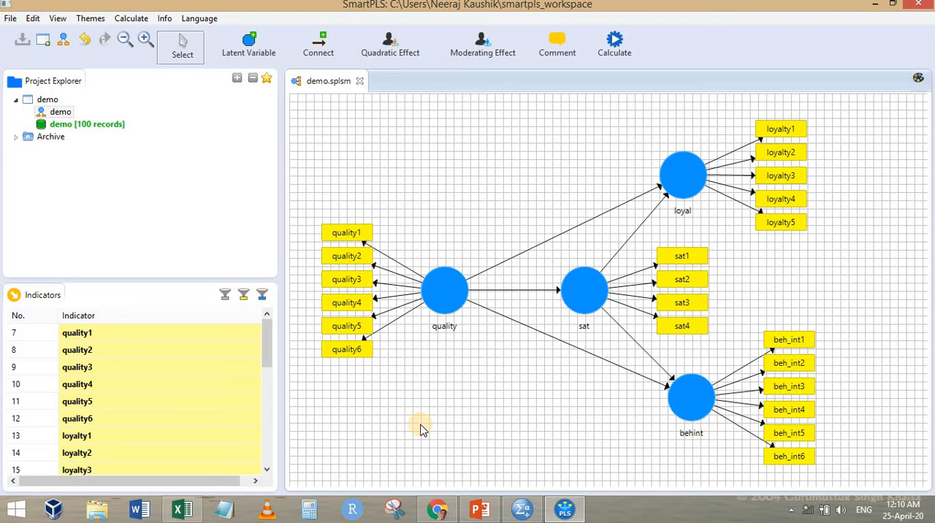
Collapse the indicators of the quality, sat, loyal and behint constructs in the path model
{"action": "left_click", "coordinate": [454, 295]}
{"action": "double_click", "coordinate": [453, 295]}
{"action": "left_click", "coordinate": [576, 289]}
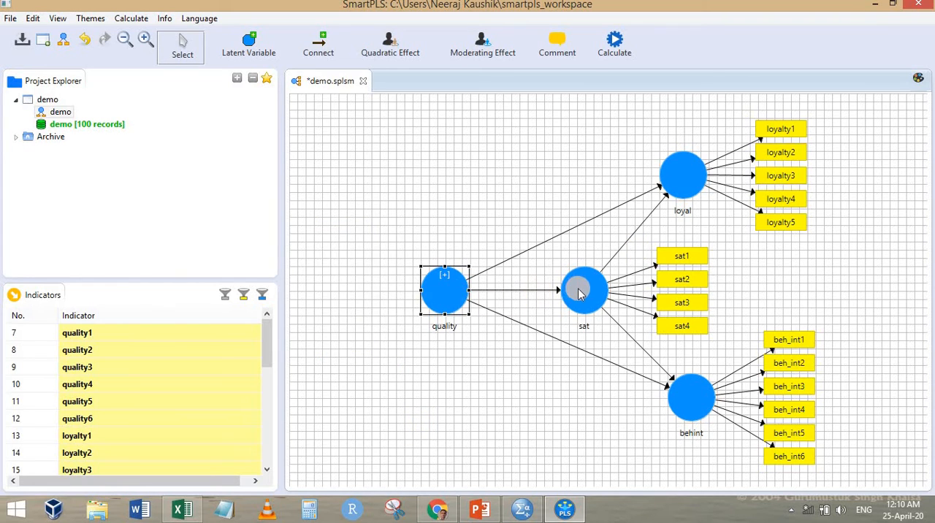
{"action": "double_click", "coordinate": [689, 183]}
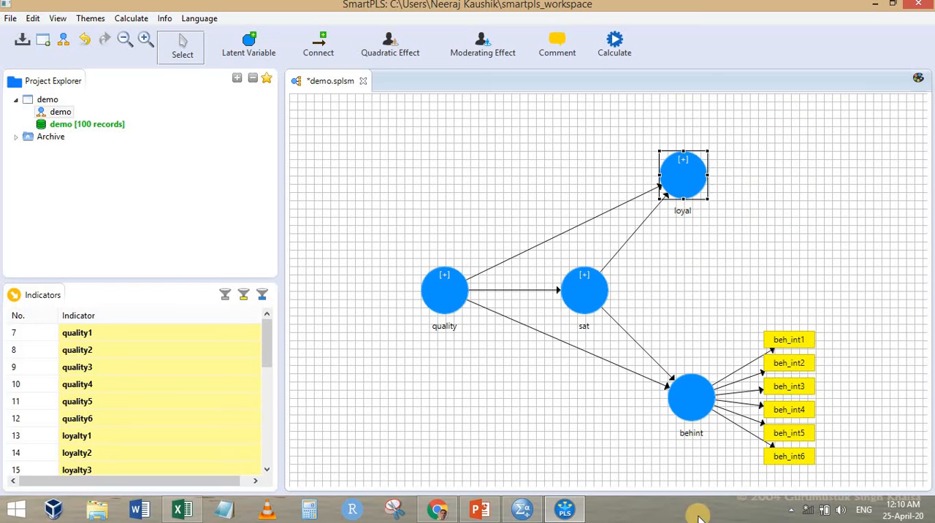
{"action": "double_click", "coordinate": [685, 410]}
{"action": "left_click", "coordinate": [710, 296]}
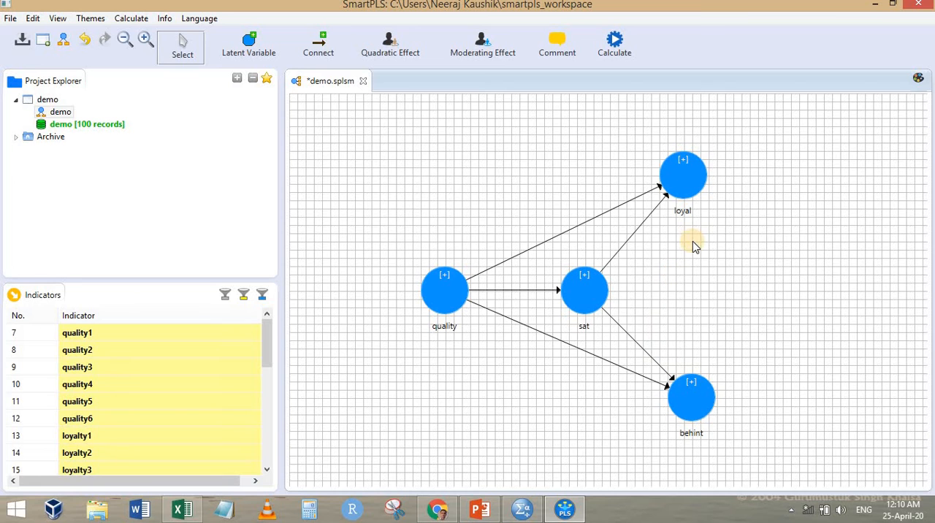
Run the PLS Predict calculation on the demo path model
{"action": "left_click", "coordinate": [621, 45]}
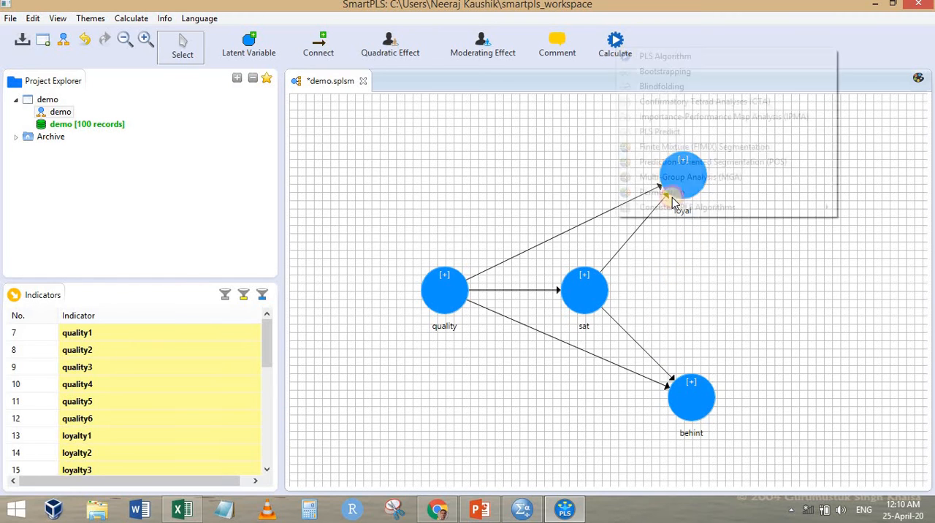
{"action": "left_click", "coordinate": [679, 132]}
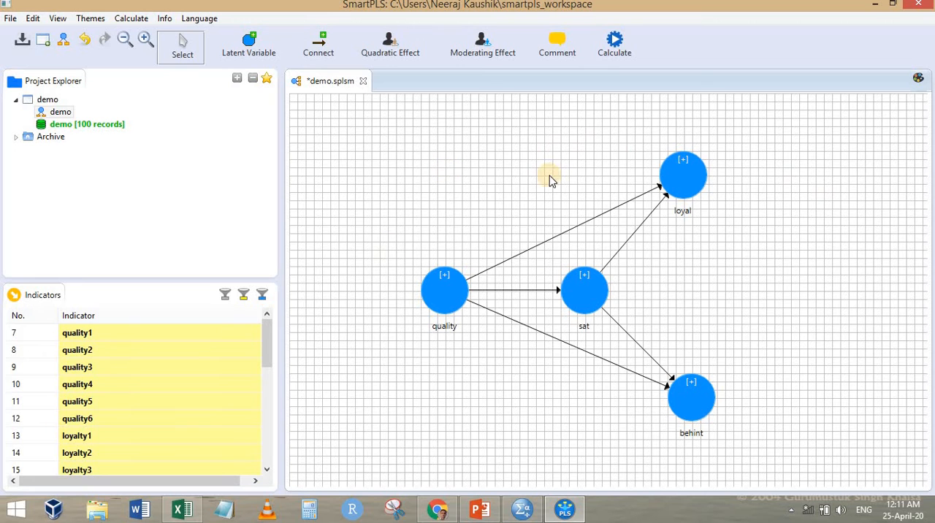
{"action": "left_click", "coordinate": [613, 46]}
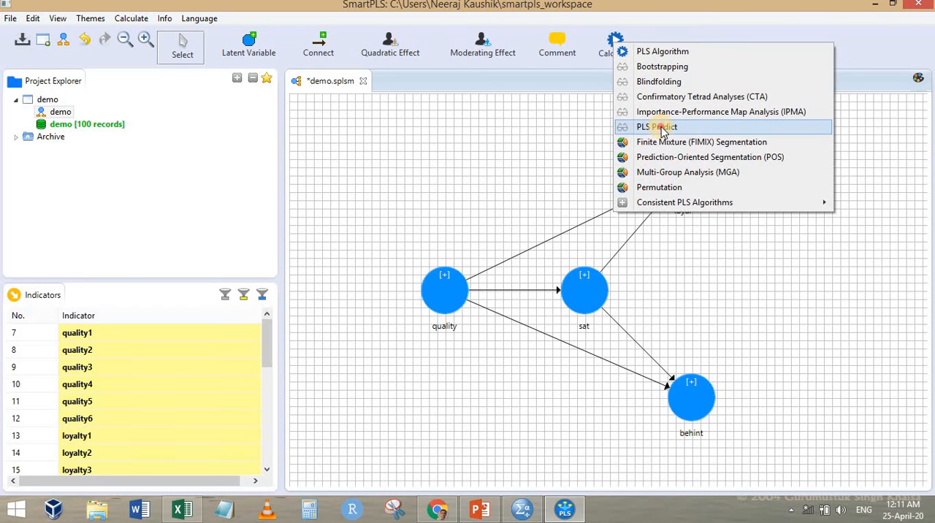
{"action": "left_click", "coordinate": [632, 125]}
{"action": "left_click", "coordinate": [811, 403]}
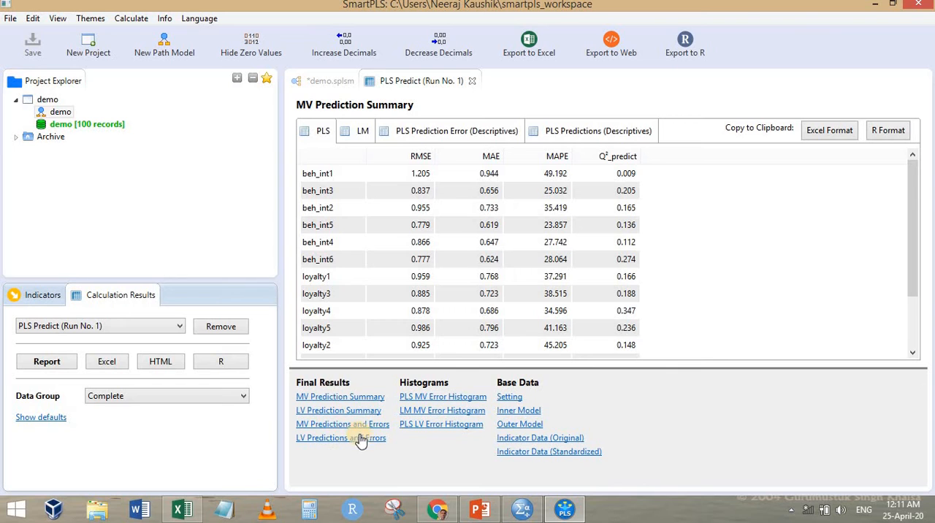
Examine the MV predictions and prediction errors per case for both the PLS and LM models
{"action": "left_click", "coordinate": [351, 425]}
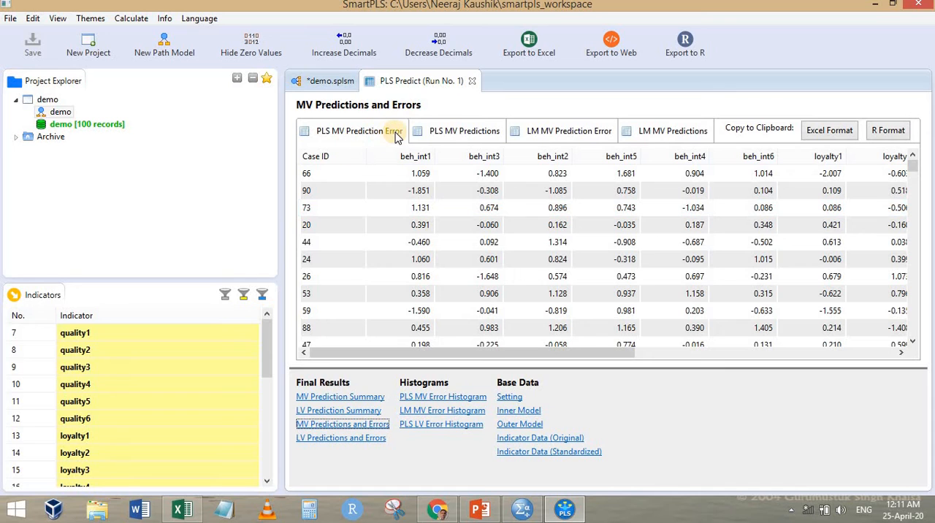
{"action": "left_click", "coordinate": [480, 138]}
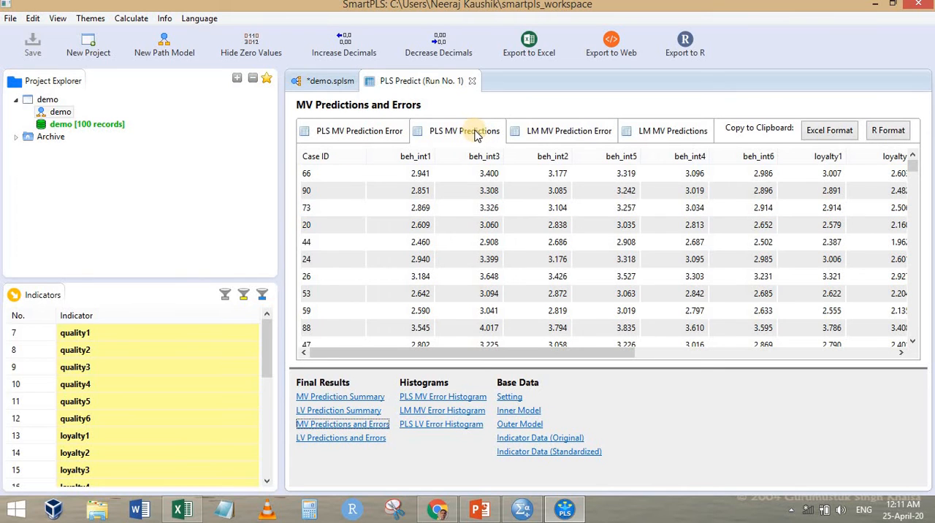
{"action": "left_click", "coordinate": [380, 138]}
{"action": "left_click", "coordinate": [468, 132]}
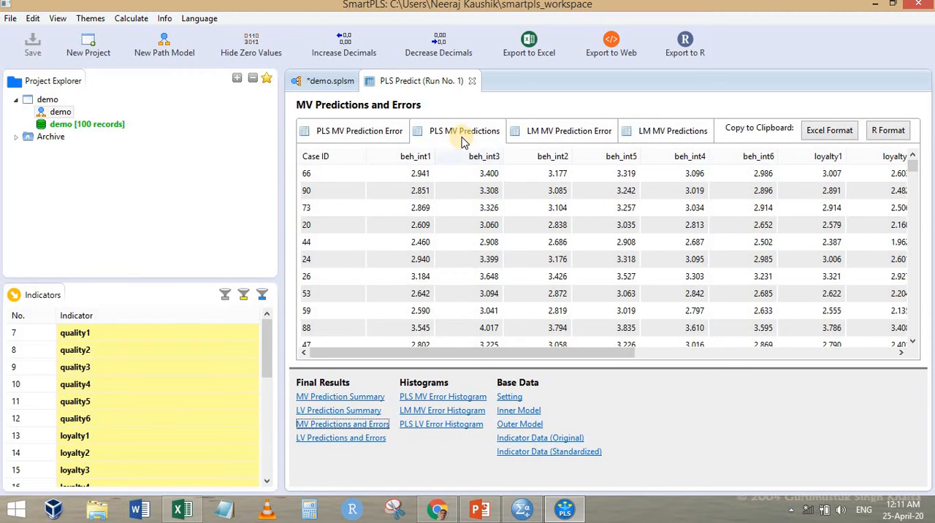
{"action": "left_click", "coordinate": [386, 131]}
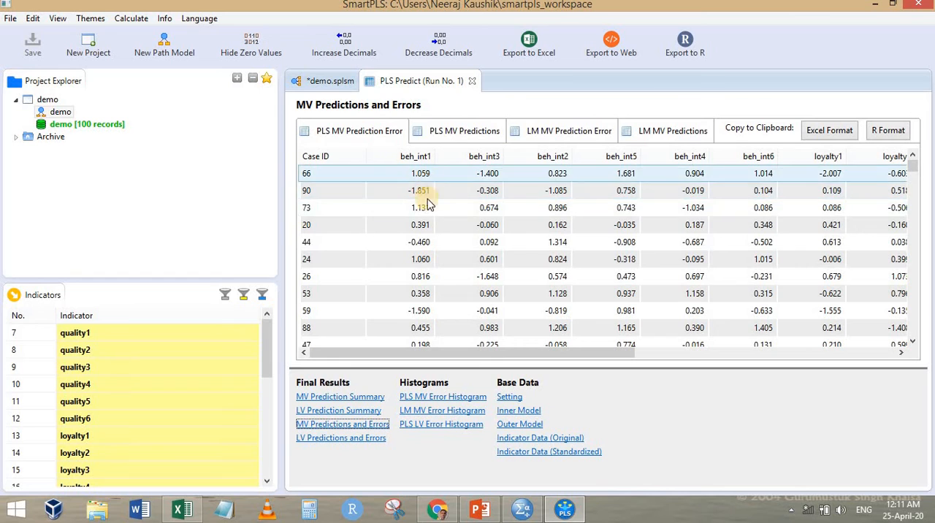
{"action": "left_click", "coordinate": [635, 130]}
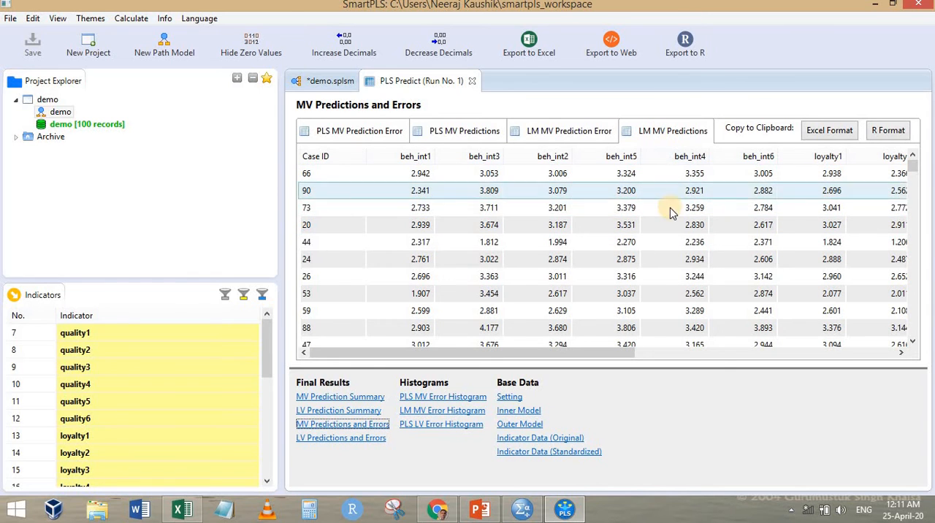
{"action": "left_click", "coordinate": [569, 131]}
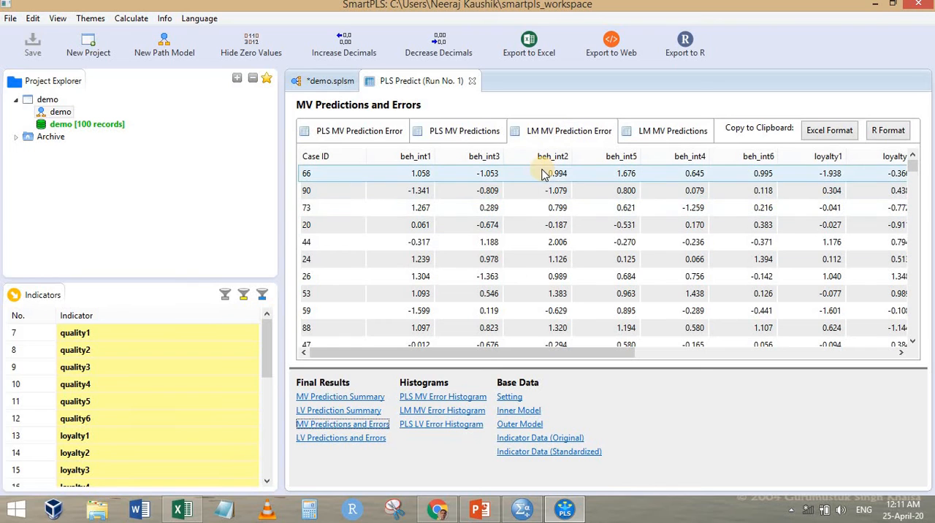
{"action": "left_click", "coordinate": [381, 134]}
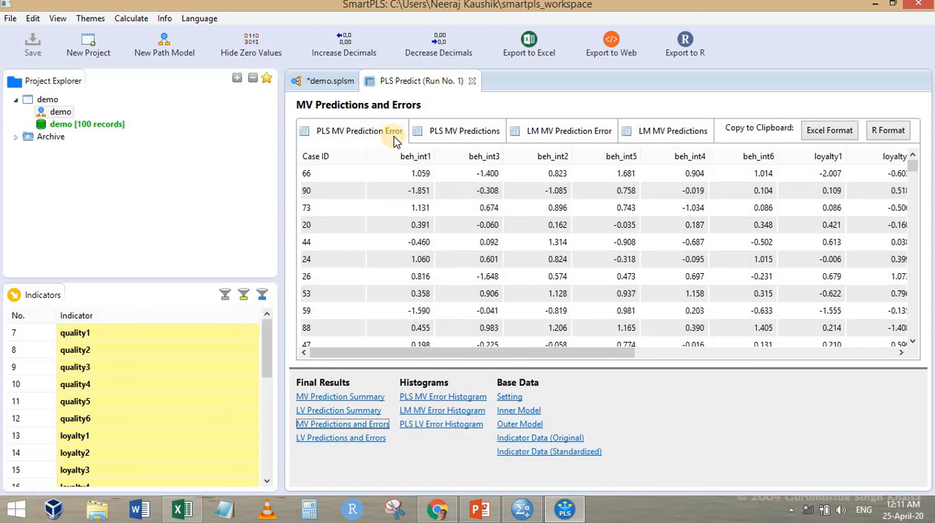
View the PLS MV error histogram, the LM MV prediction errors and the LM MV error histogram
{"action": "left_click", "coordinate": [467, 398]}
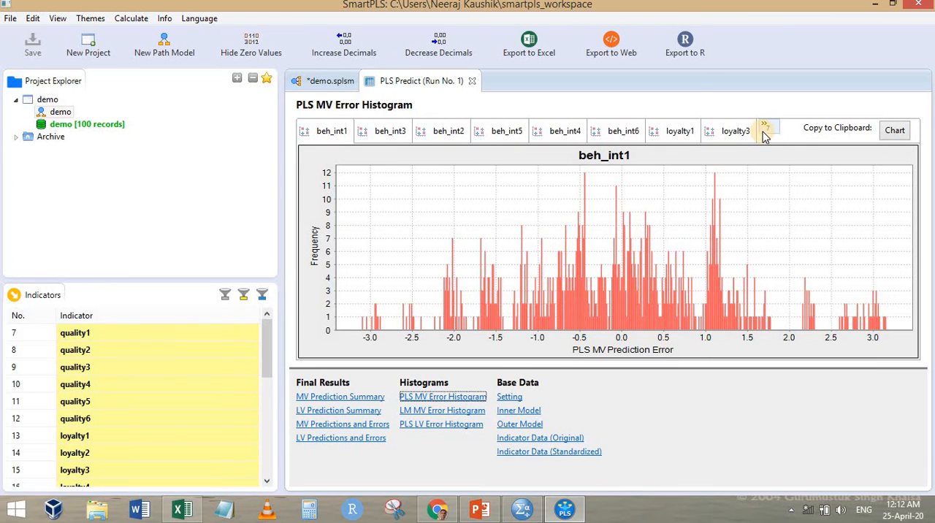
{"action": "left_click", "coordinate": [343, 424]}
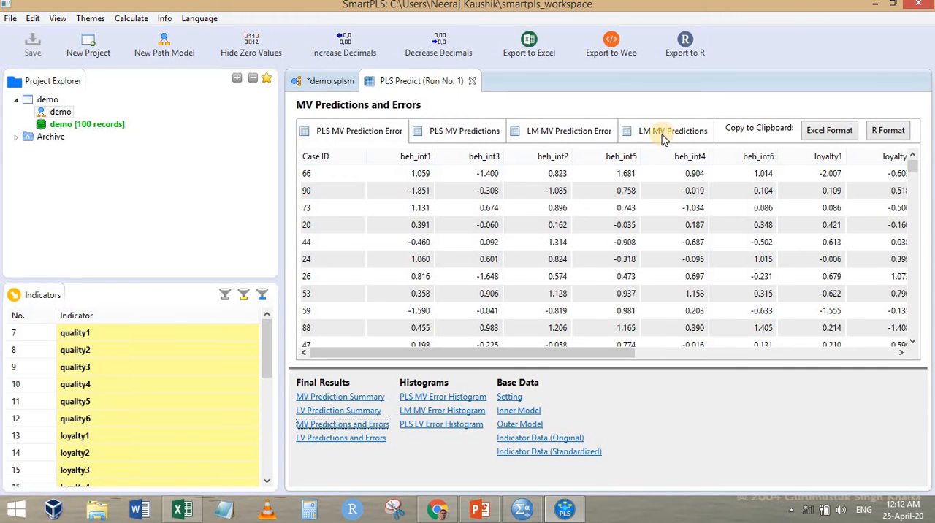
{"action": "left_click", "coordinate": [556, 131]}
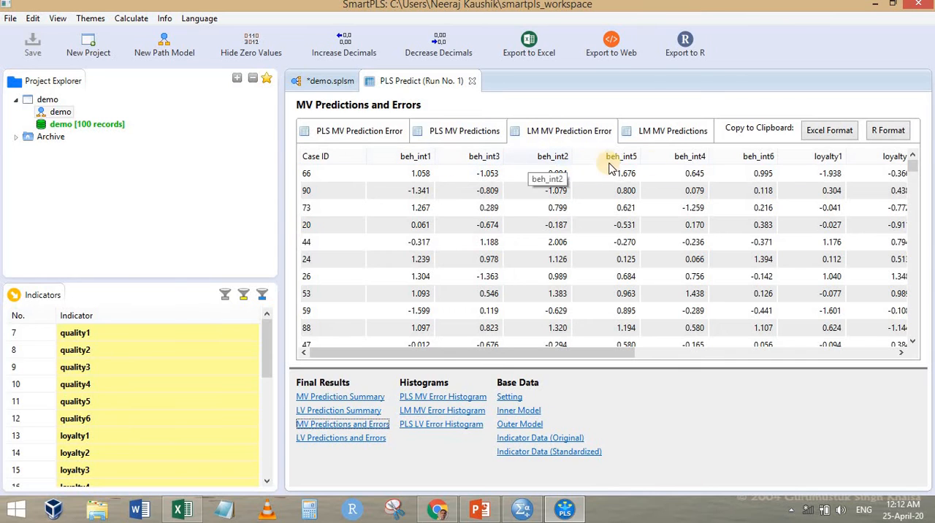
{"action": "left_click", "coordinate": [447, 411]}
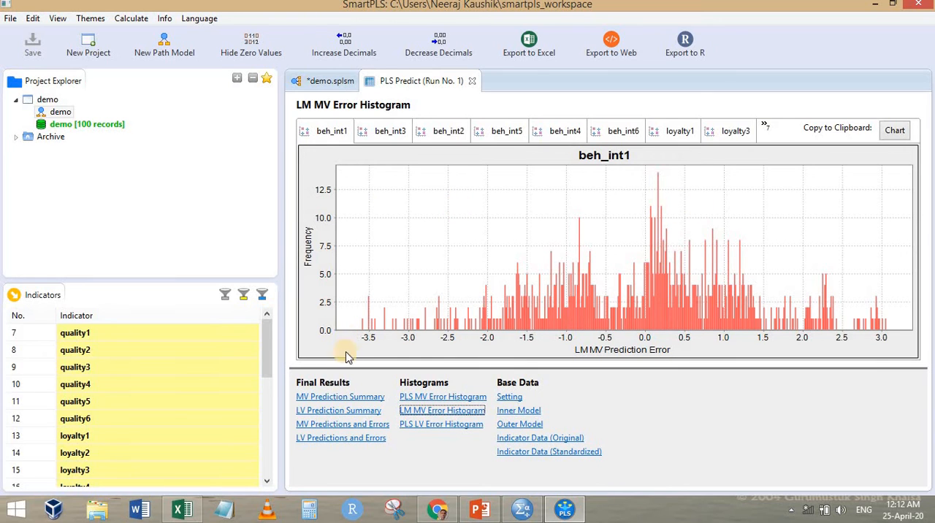
Review the LV prediction errors, the PLS LV error histogram, and the LV and MV prediction summaries
{"action": "left_click", "coordinate": [330, 441]}
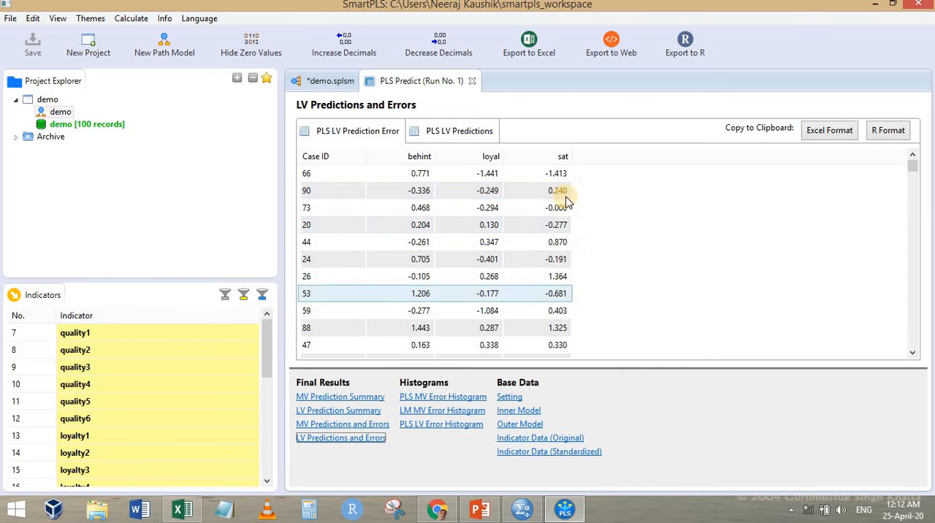
{"action": "left_click", "coordinate": [433, 426]}
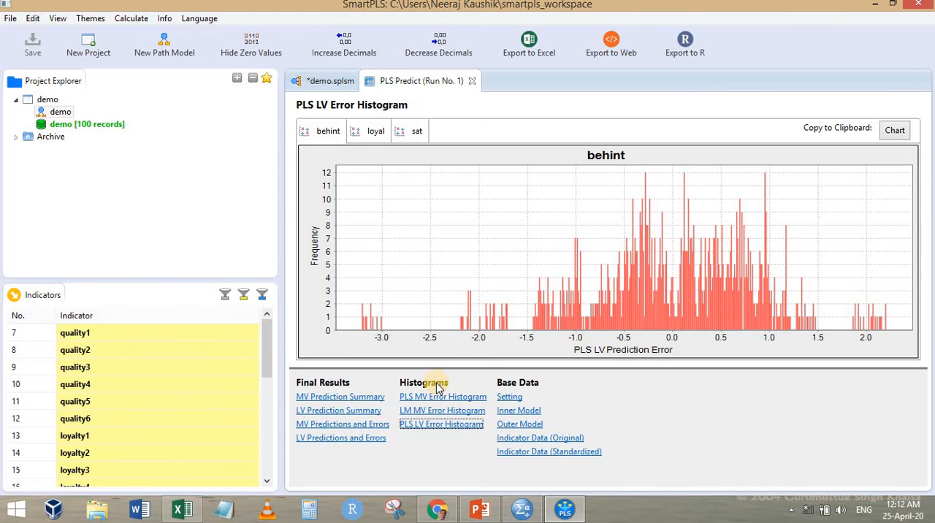
{"action": "left_click", "coordinate": [342, 412]}
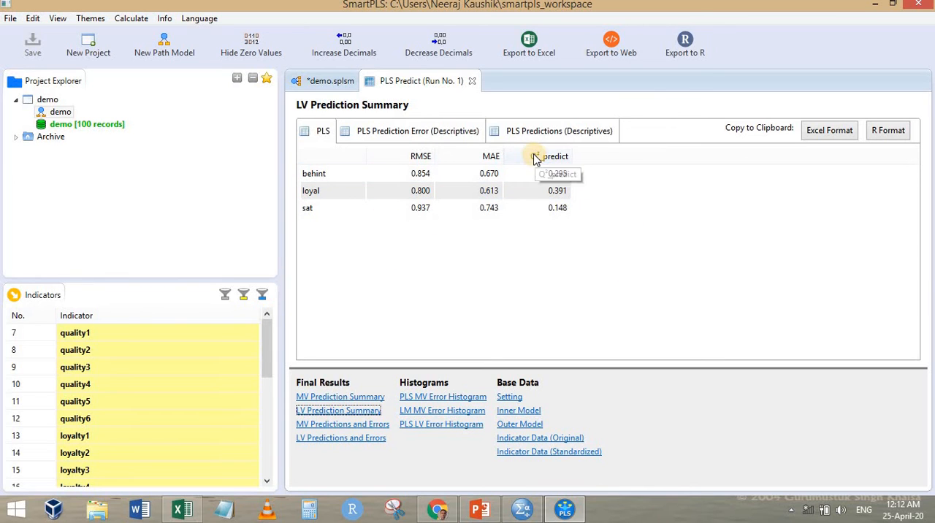
{"action": "left_click", "coordinate": [340, 397]}
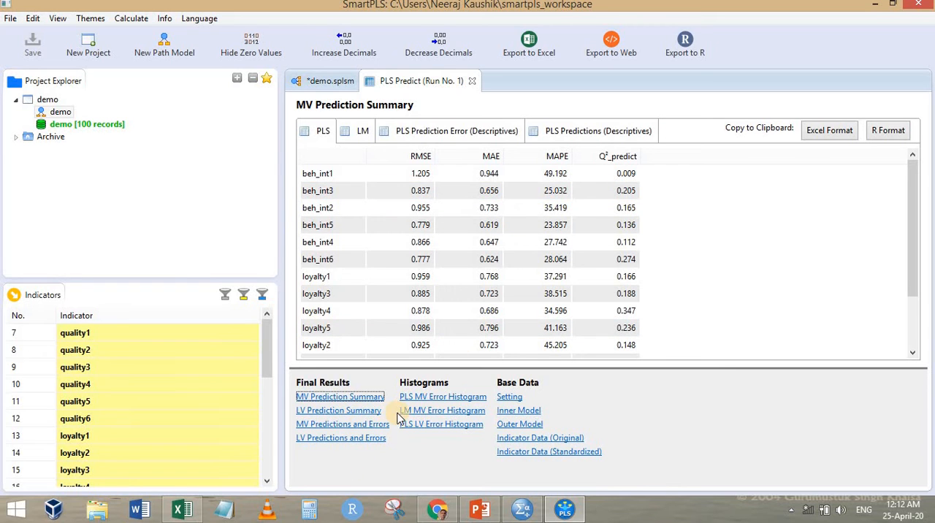
Inspect the PLS MV error histograms of beh_int1, beh_int3, beh_int2 and beh_int5
{"action": "left_click", "coordinate": [435, 397]}
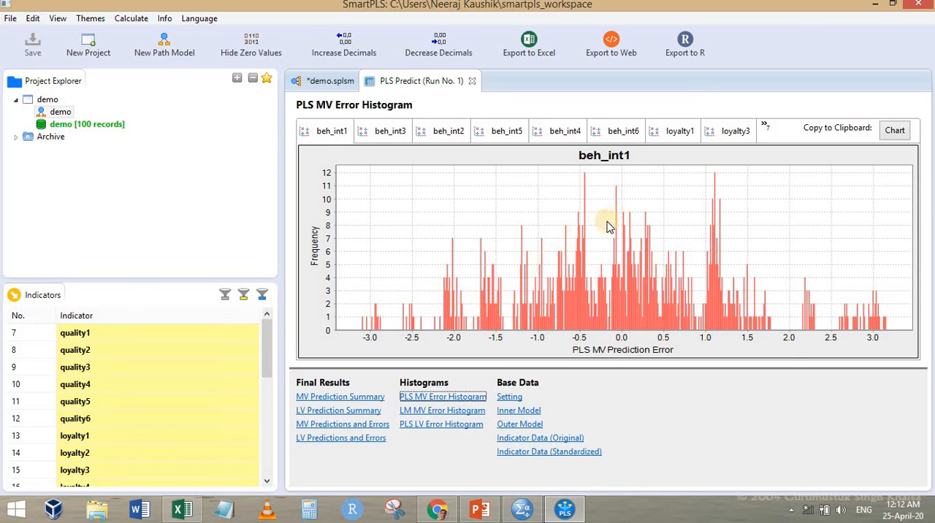
{"action": "left_click", "coordinate": [393, 136]}
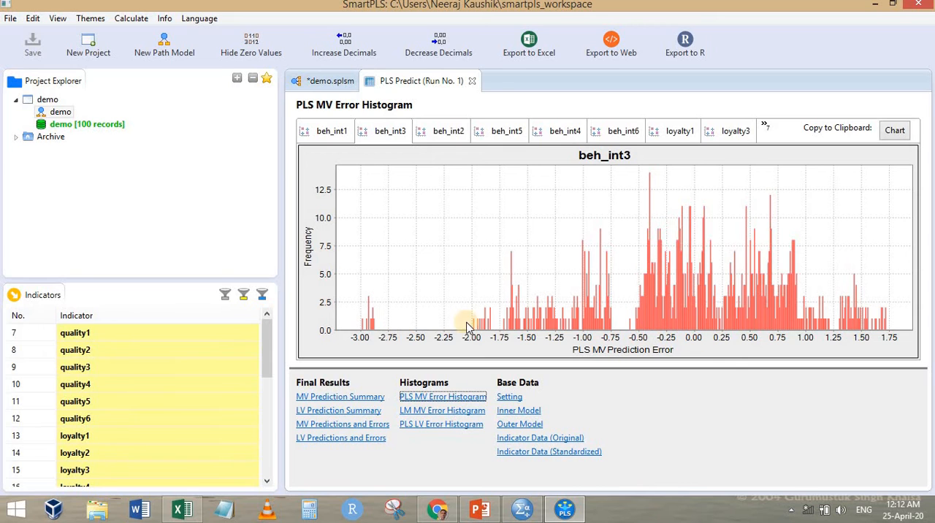
{"action": "left_click", "coordinate": [447, 137]}
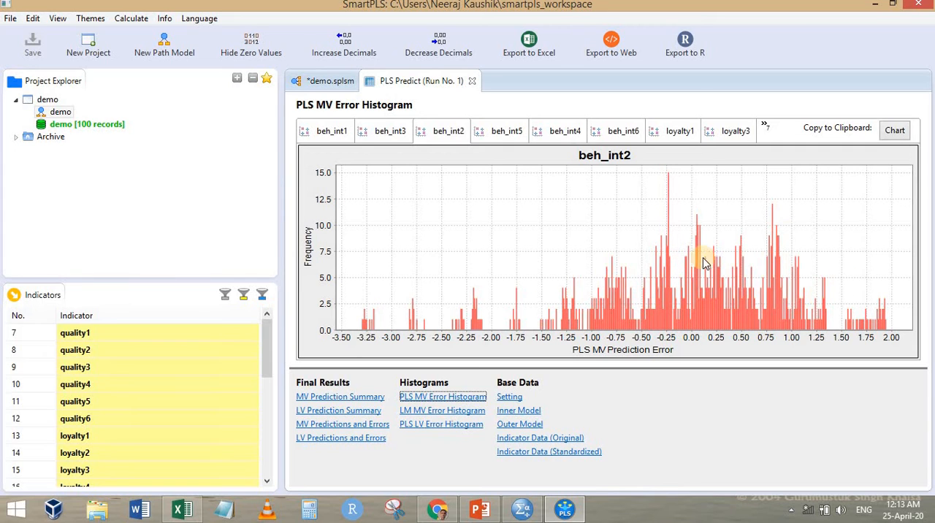
{"action": "left_click", "coordinate": [502, 127]}
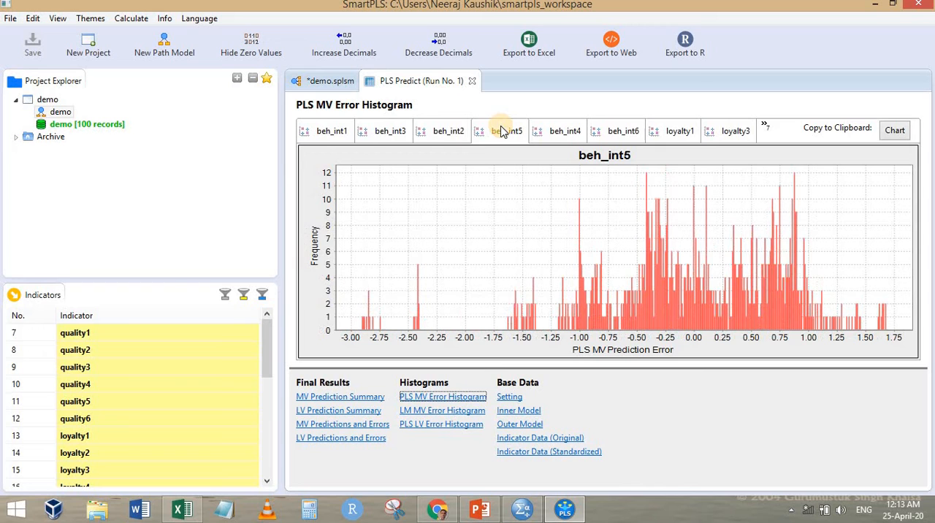
{"action": "left_click", "coordinate": [332, 133]}
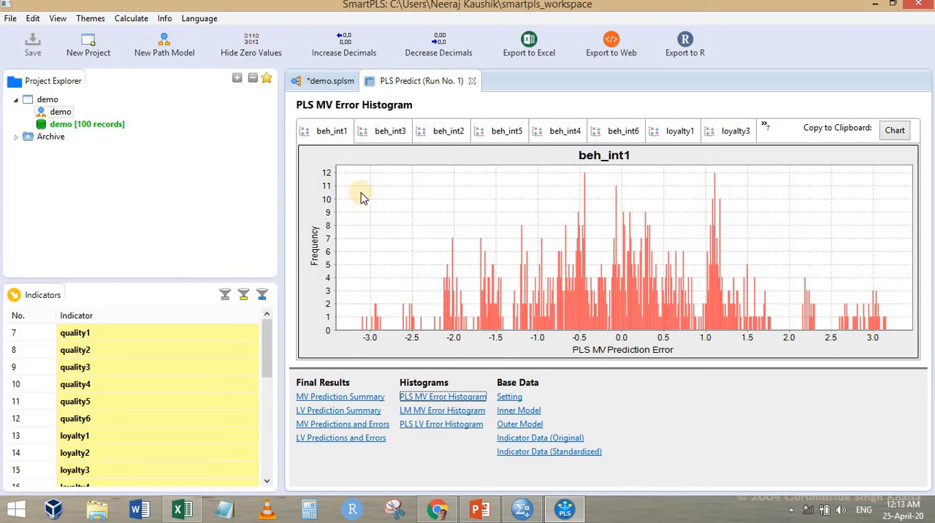
Copy the PLS MV Prediction Error table in Excel format and paste it into a blank Excel workbook starting at A1
{"action": "left_click", "coordinate": [349, 426]}
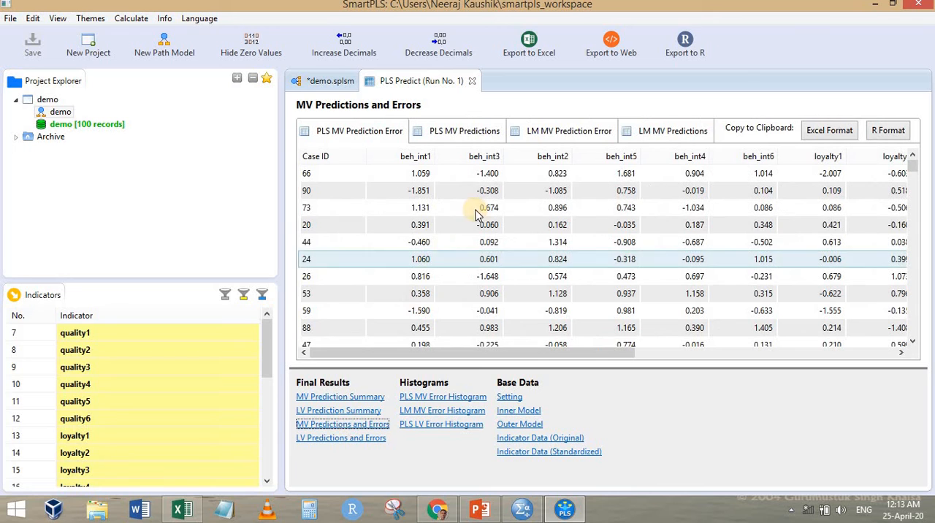
{"action": "left_click", "coordinate": [839, 130]}
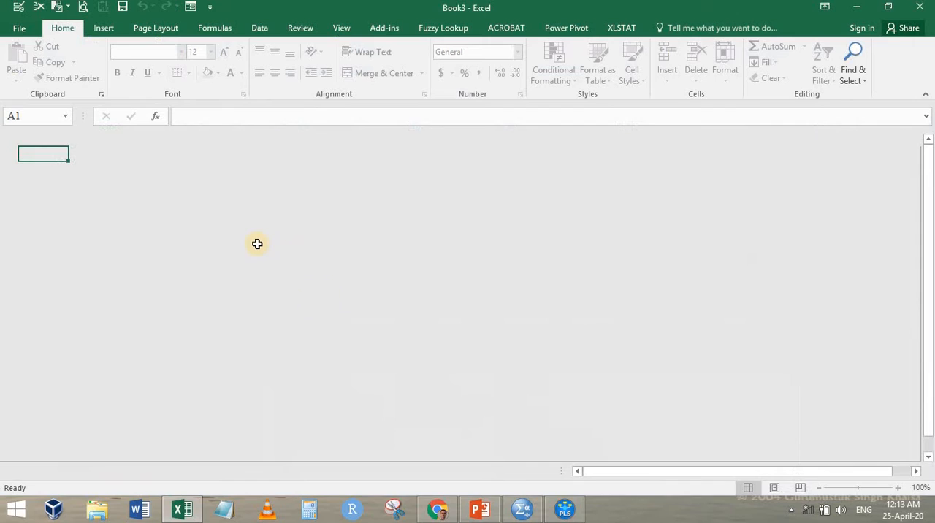
{"action": "key", "text": "ctrl+v"}
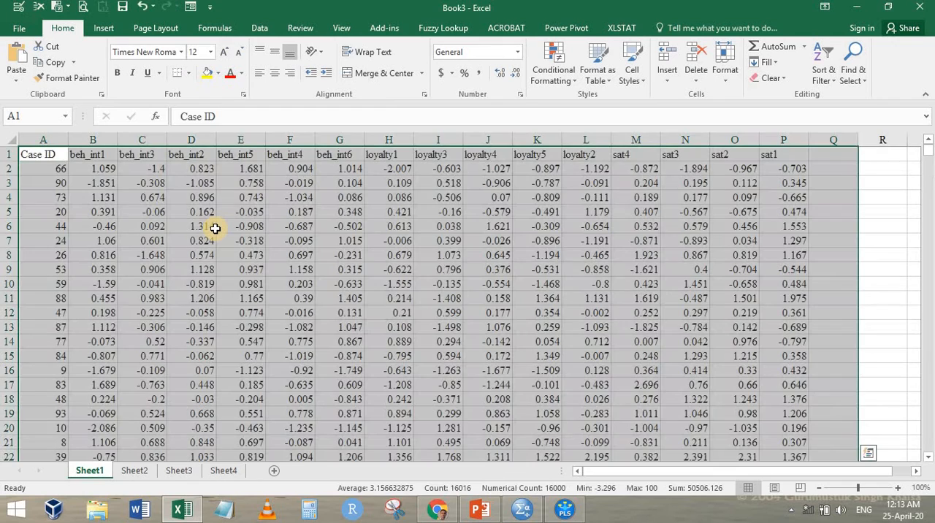
Copy the prediction error values of all six beh_int columns, B2 to G1001, without the headers
{"action": "key", "text": "Down"}
{"action": "key", "text": "Right"}
{"action": "key", "text": "ctrl+shift+Right"}
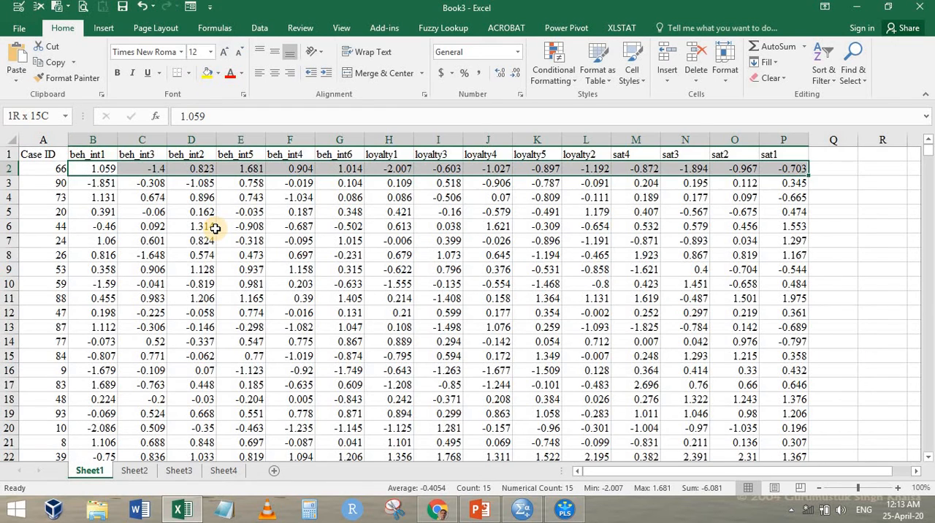
{"action": "key", "text": "shift+Left"}
{"action": "key", "text": "shift+Left"}
{"action": "key", "text": "shift+Left"}
{"action": "key", "text": "shift+Left"}
{"action": "key", "text": "shift+Left"}
{"action": "key", "text": "shift+Left"}
{"action": "key", "text": "shift+Left"}
{"action": "key", "text": "shift+Left"}
{"action": "key", "text": "shift+Left"}
{"action": "key", "text": "shift+Left"}
{"action": "key", "text": "shift+Left"}
{"action": "key", "text": "shift+Right"}
{"action": "key", "text": "shift+Right"}
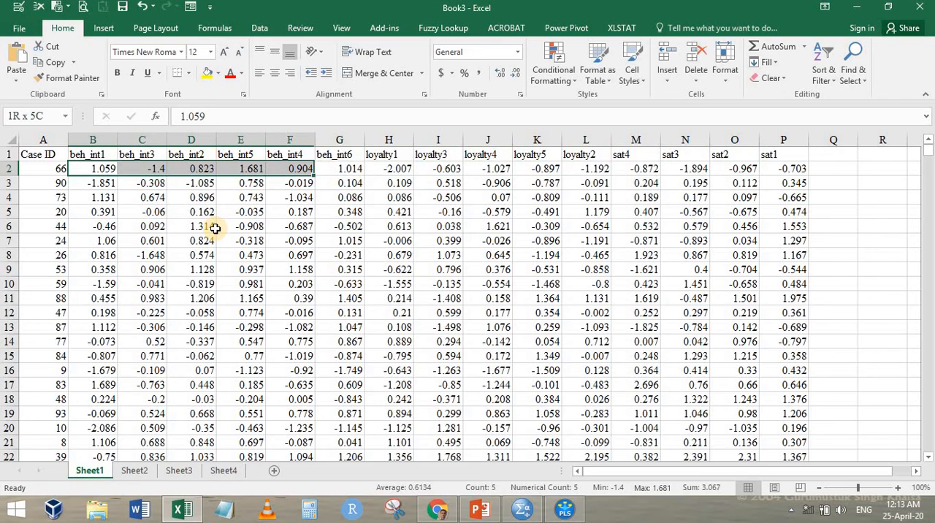
{"action": "key", "text": "ctrl+shift+Down"}
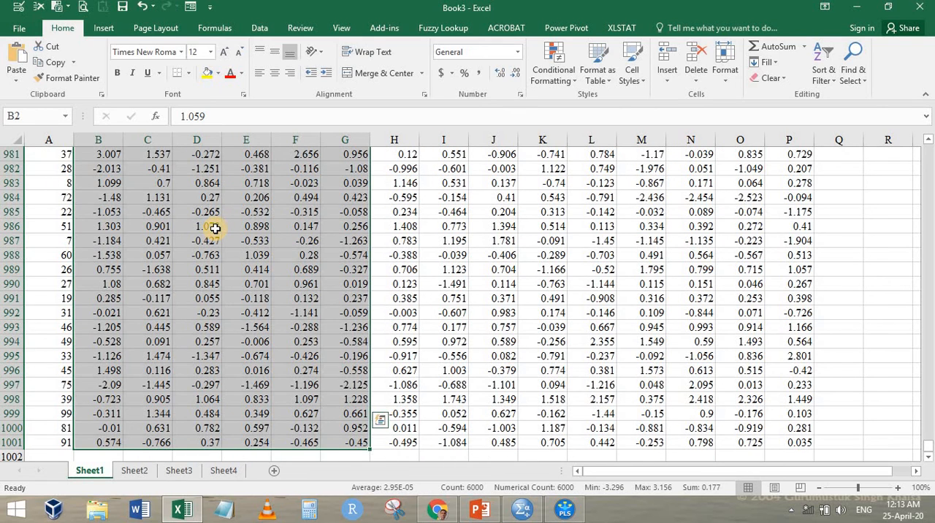
{"action": "key", "text": "ctrl+c"}
Paste the copied prediction errors into SPSS from the first cell and set VAR00001 to 3 decimals
{"action": "left_click", "coordinate": [521, 509]}
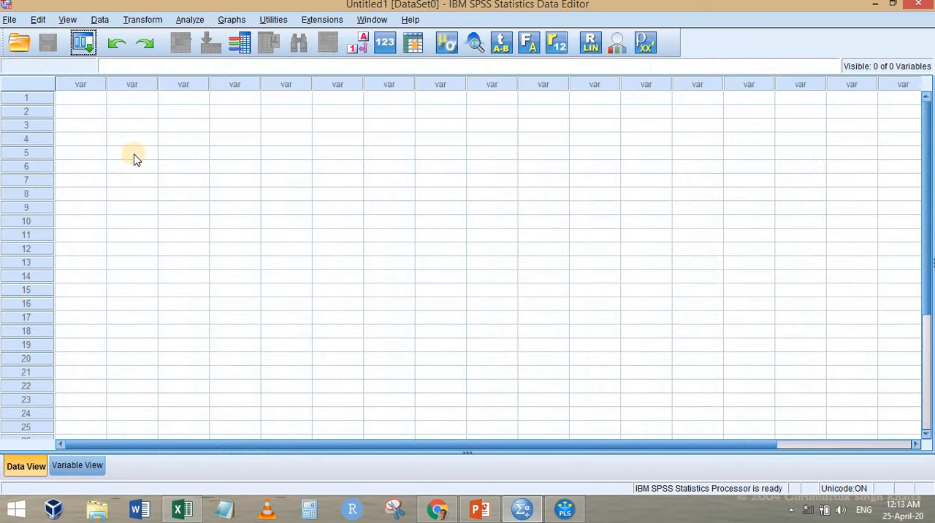
{"action": "left_click", "coordinate": [94, 98]}
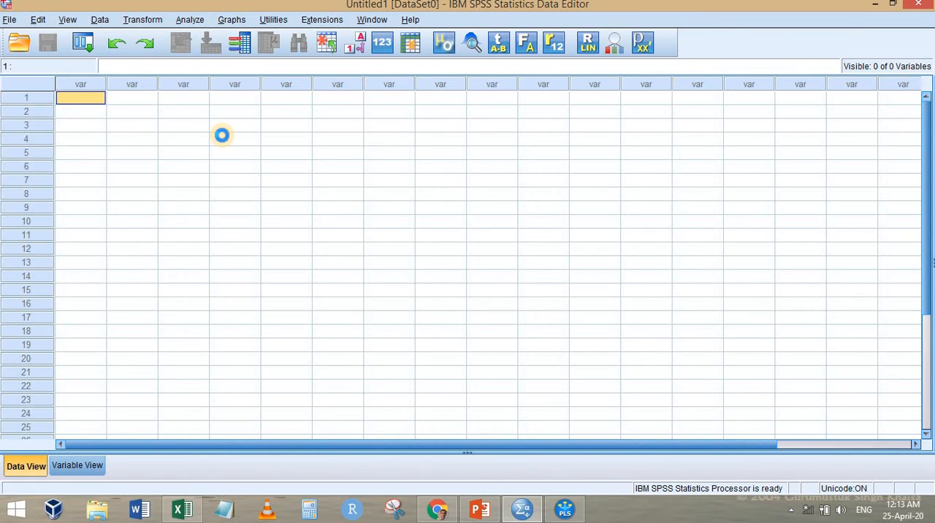
{"action": "key", "text": "ctrl+v"}
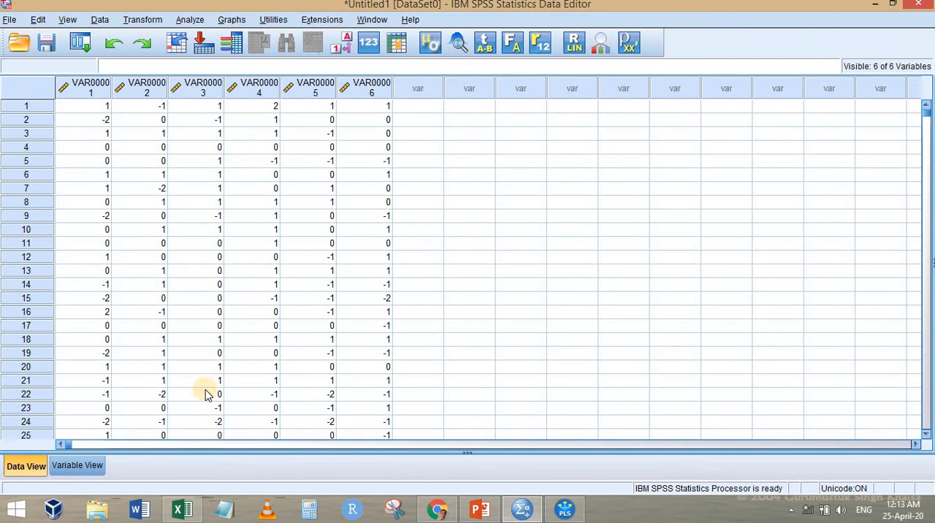
{"action": "left_click", "coordinate": [77, 466]}
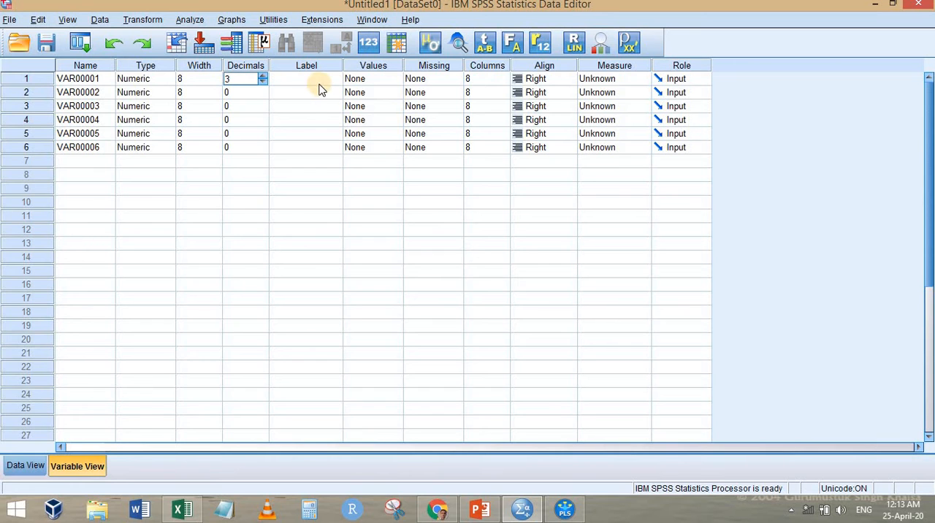
{"action": "left_click", "coordinate": [25, 466]}
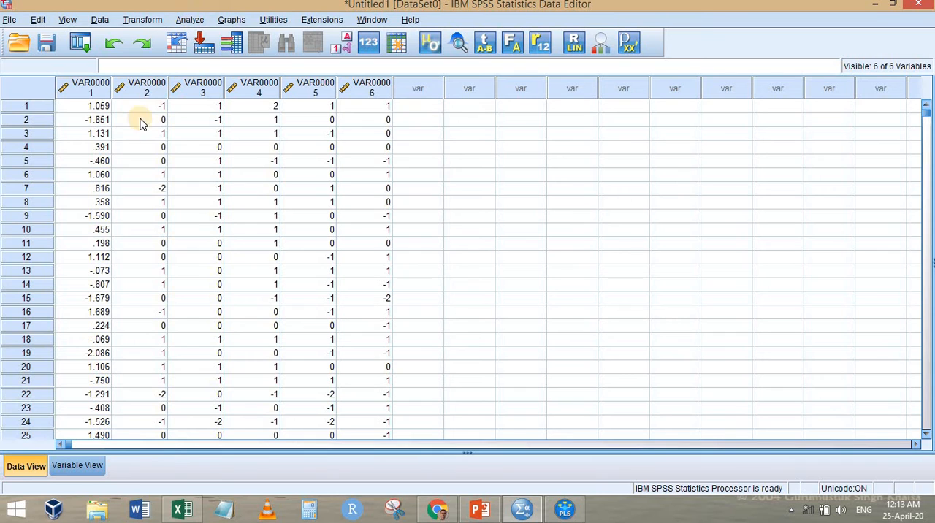
Run Explore on all six variables, displaying plots only, with normality plots and tests enabled and stem-and-leaf disabled
{"action": "left_click", "coordinate": [190, 19]}
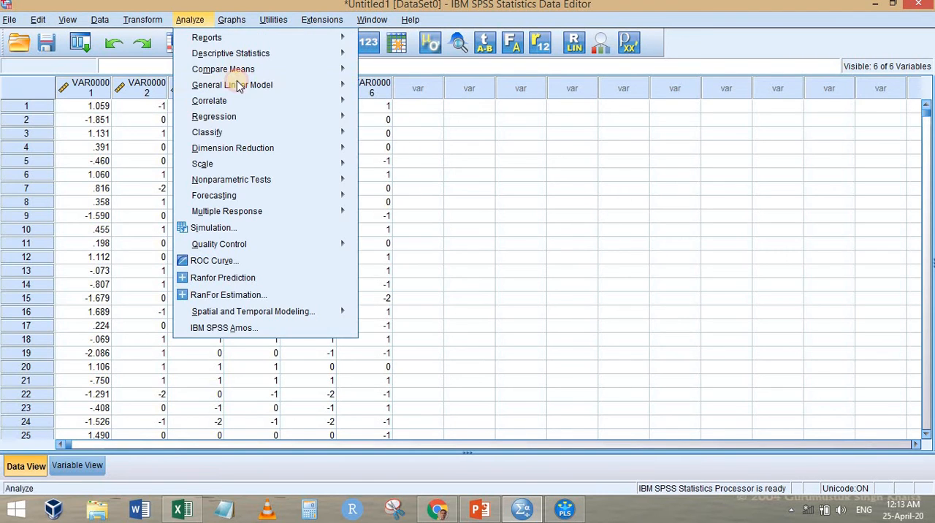
{"action": "mouse_move", "coordinate": [252, 51]}
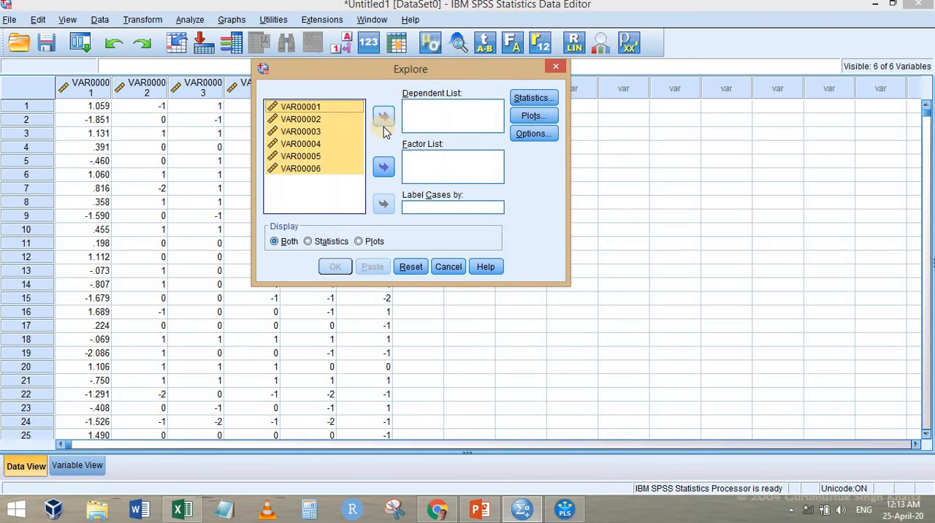
{"action": "left_click", "coordinate": [359, 241]}
{"action": "left_click", "coordinate": [534, 117]}
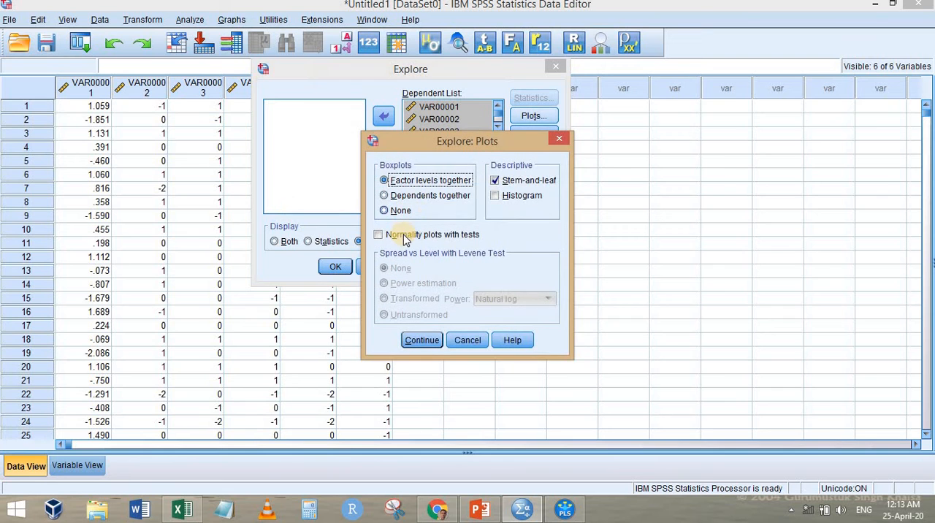
{"action": "left_click", "coordinate": [405, 237]}
{"action": "left_click", "coordinate": [507, 187]}
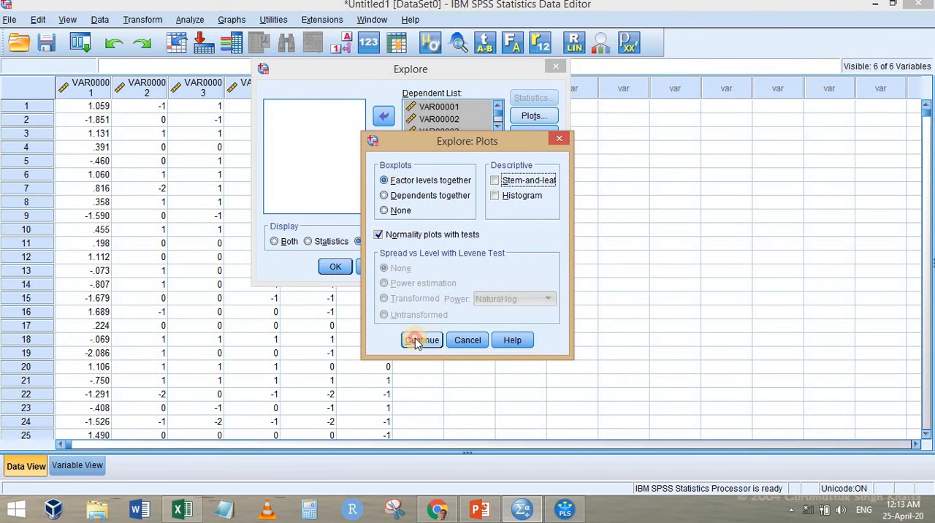
{"action": "left_click", "coordinate": [418, 340]}
{"action": "left_click", "coordinate": [335, 267]}
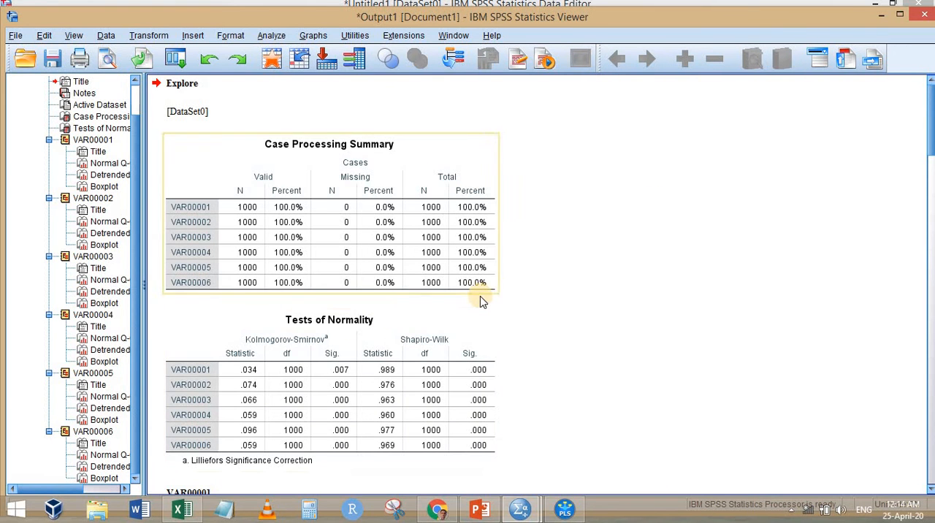
Examine the Tests of Normality table for the six variables and return to SmartPLS
{"action": "scroll", "coordinate": [480, 299], "scroll_direction": "down", "scroll_amount": 2}
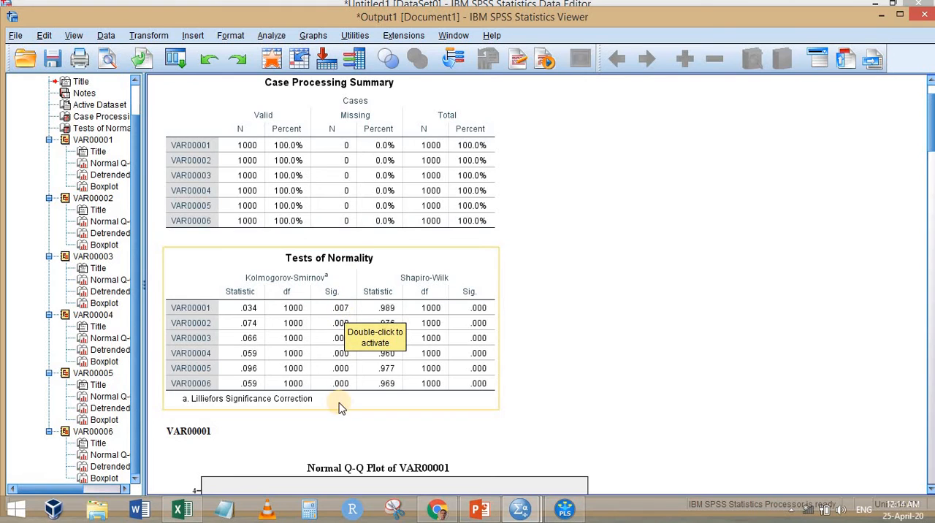
{"action": "left_click", "coordinate": [880, 22]}
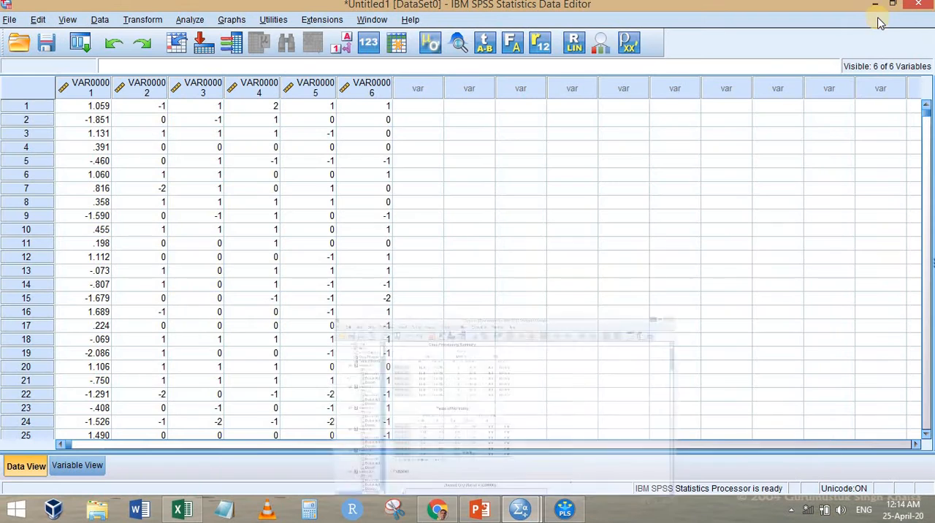
{"action": "left_click", "coordinate": [879, 7]}
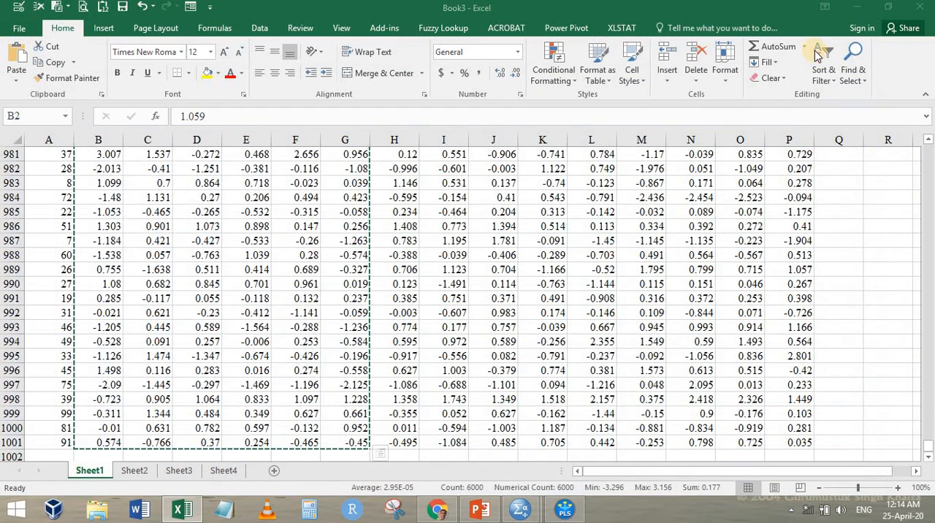
{"action": "left_click", "coordinate": [847, 9]}
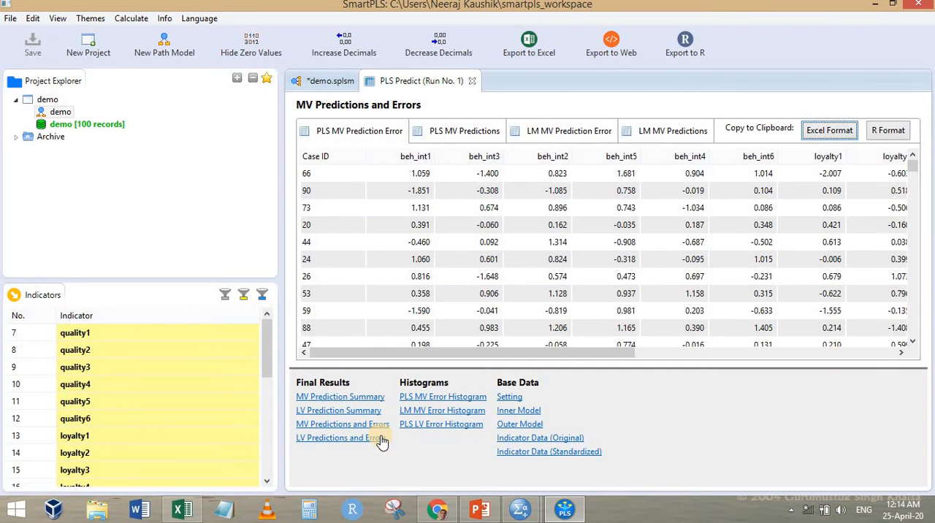
Copy the PLS table of the MV Prediction Summary in Excel format and paste it into Sheet2 of Excel from A1
{"action": "left_click", "coordinate": [330, 398]}
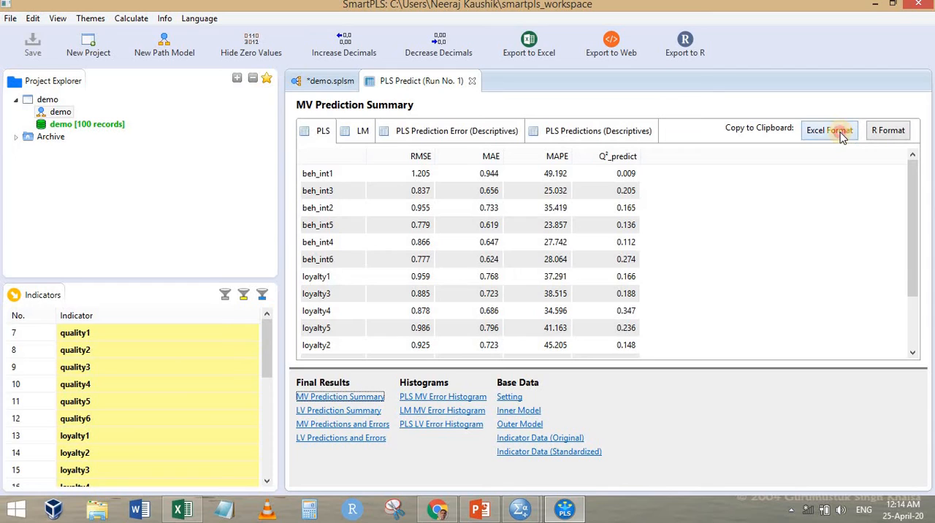
{"action": "left_click", "coordinate": [182, 509]}
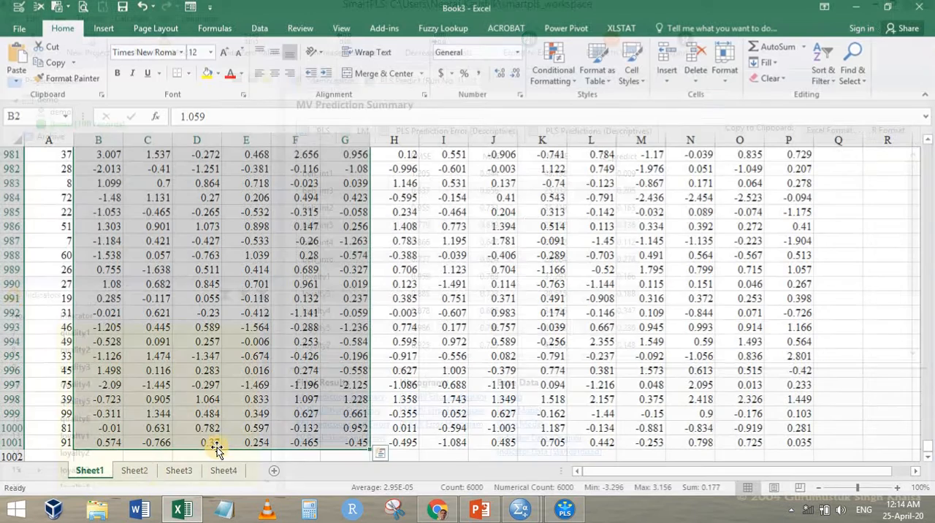
{"action": "key", "text": "ctrl+Page_Down"}
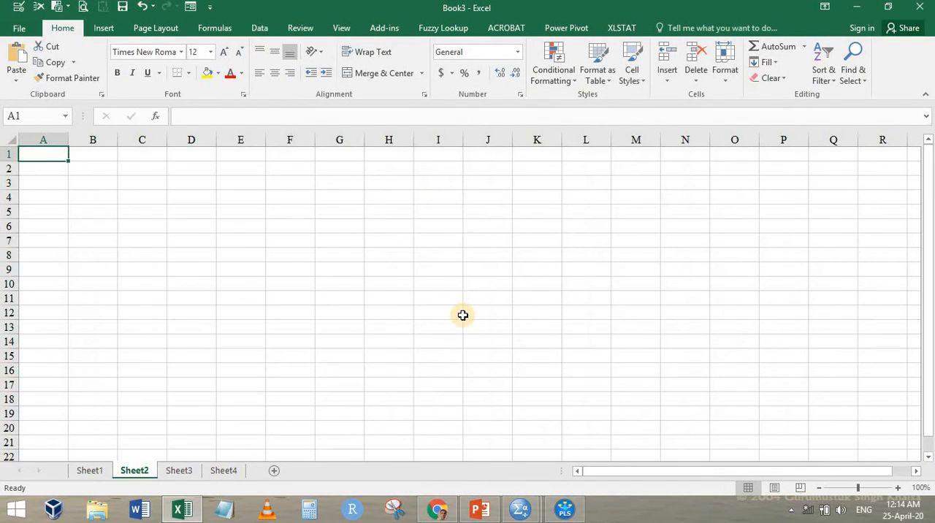
{"action": "key", "text": "ctrl+Page_Up"}
Copy the LM table of the MV Prediction Summary in Excel format and paste it into Sheet2 starting at F1
{"action": "key", "text": "alt+Tab"}
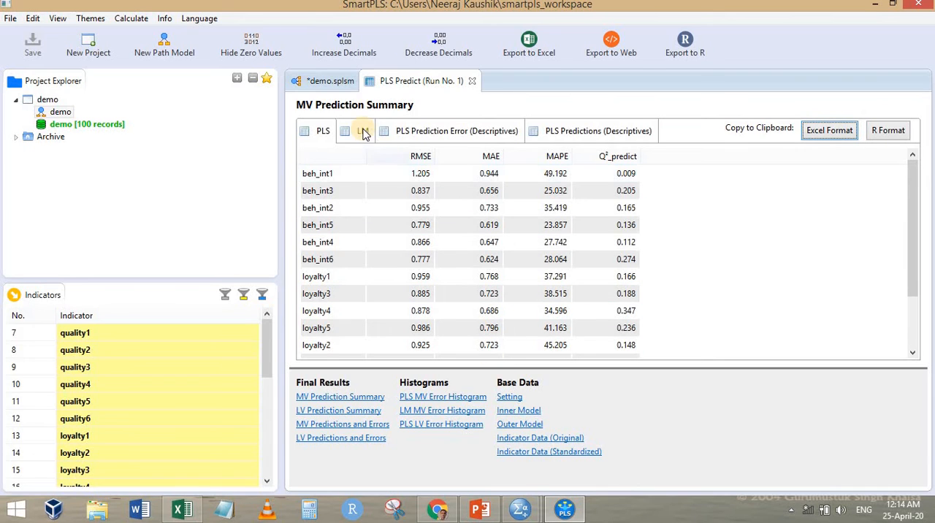
{"action": "left_click", "coordinate": [833, 133]}
{"action": "key", "text": "alt+Tab"}
{"action": "type", "text": "RMSE\tMAE\tMAPE\tQ²_predict beh_int1\t1.205\t0.944\t49.192\t0.009 beh_int3\t0.837\t0.656\t25.032\t0.205 beh_int2\t0.955\t0.733\t35.419\t0.165 beh_int5\t0.779\t0.619\t23.857\t0.136 beh_int4\t0.866\t0.647\t27.742\t0.112 beh_int6\t0.777\t0.624\t28.064\t0.274 loyalty1\t0.959\t0.768\t37.291\t0.166 loyalty3\t0.885\t0.723\t38.515\t0.188 loyalty4\t0.878\t0.686\t34.596\t0.347 loyalty5\t0.986\t0.796\t41.163\t0.236 loyalty2\t0.925\t0.723\t45.205\t0.148 sat4\t1.073\t0.838\t42.175\t0.07 sat3\t0.997\t0.811\t40.921\t0.118 sat2\t0.867\t0.685\t31.042\t0.177 sat1\t0.916\t0.722\t35.304\t-0.007"}
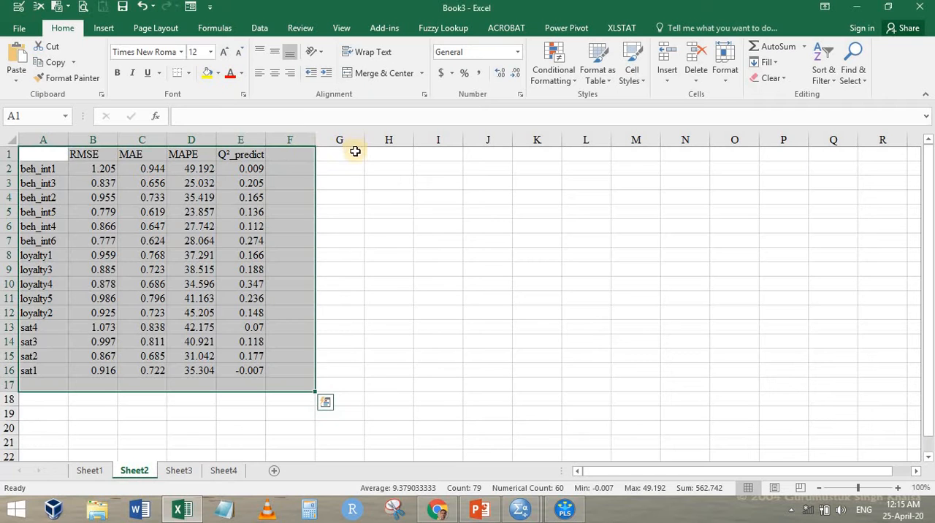
{"action": "left_click", "coordinate": [305, 151]}
{"action": "type", "text": "RMSE\tMAE\tMAPE\tQ²_predict beh_int1\t1.26\t1.009\t53.087\t-0.084 beh_int3\t0.853\t0.666\t25.457\t0.173 beh_int2\t1.036\t0.798\t37.92\t0.019 beh_int5\t0.794\t0.619\t23.939\t0.101 beh_int4\t0.911\t0.69\t28.827\t0.017 beh_int6\t0.806\t0.633\t28.427\t0.218 loyalty1\t1.022\t0.812\t39.119\t0.054 loyalty3\t0.922\t0.727\t38.285\t0.118 loyalty4\t0.887\t0.693\t33.236\t0.333 loyalty5\t0.97\t0.801\t39.284\t0.26 loyalty2\t0.972\t0.734\t44.67\t0.058 sat4\t1.12\t0.893\t43.923\t-0.013 sat3\t0.988\t0.81\t40.164\t0.133 sat2\t0.868\t0.72\t31.327\t0.176 sat1\t0.961\t0.754\t36.798\t-0.106"}
{"action": "left_click", "coordinate": [408, 195]}
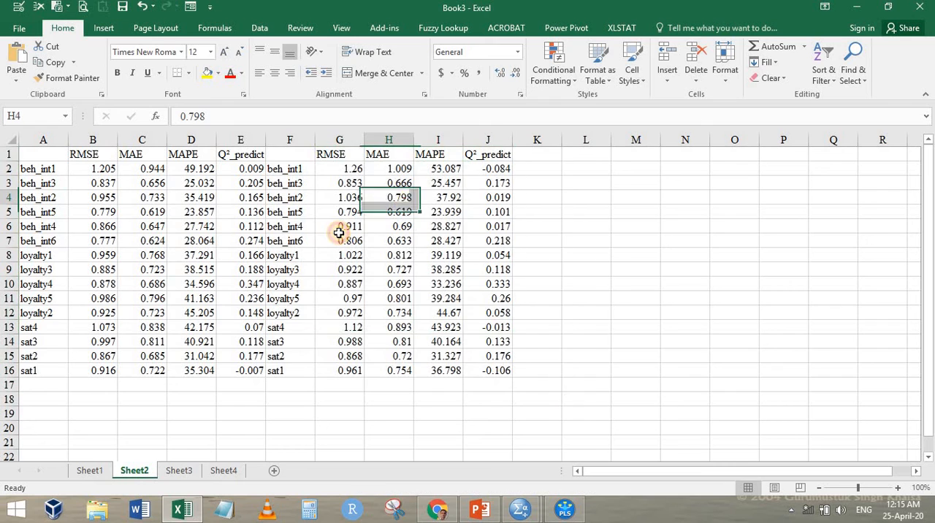
Delete both RMSE columns, both MAPE columns and the repeated indicator name column from Sheet2
{"action": "left_click", "coordinate": [93, 140]}
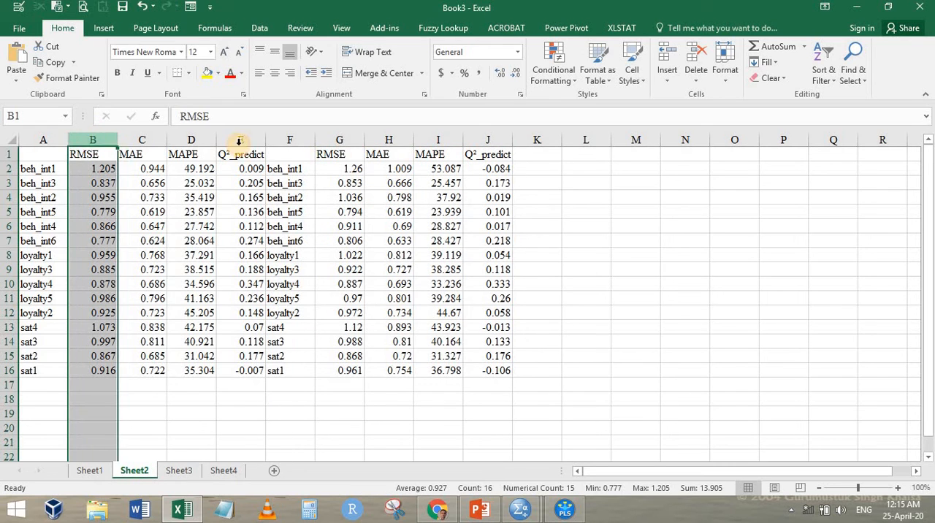
{"action": "left_click", "coordinate": [194, 140], "text": "ctrl"}
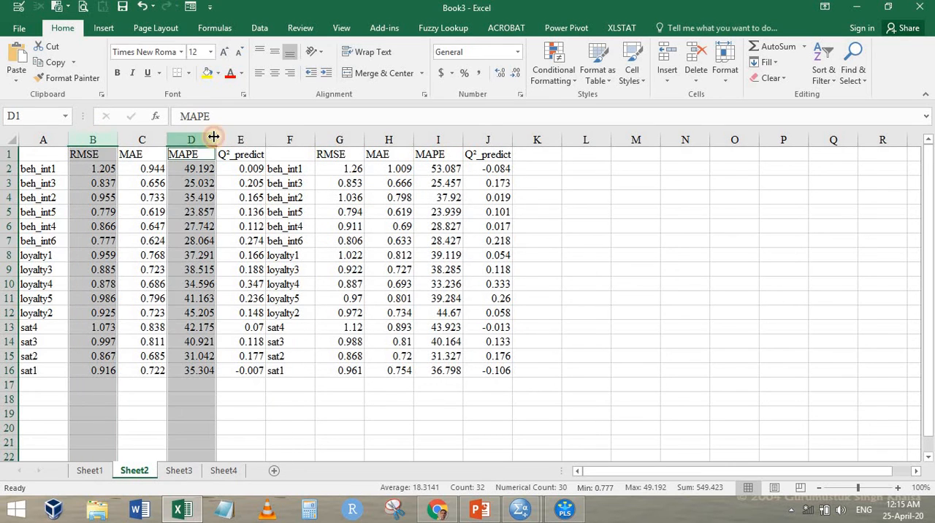
{"action": "left_click", "coordinate": [286, 140], "text": "ctrl"}
{"action": "left_click", "coordinate": [336, 140], "text": "ctrl"}
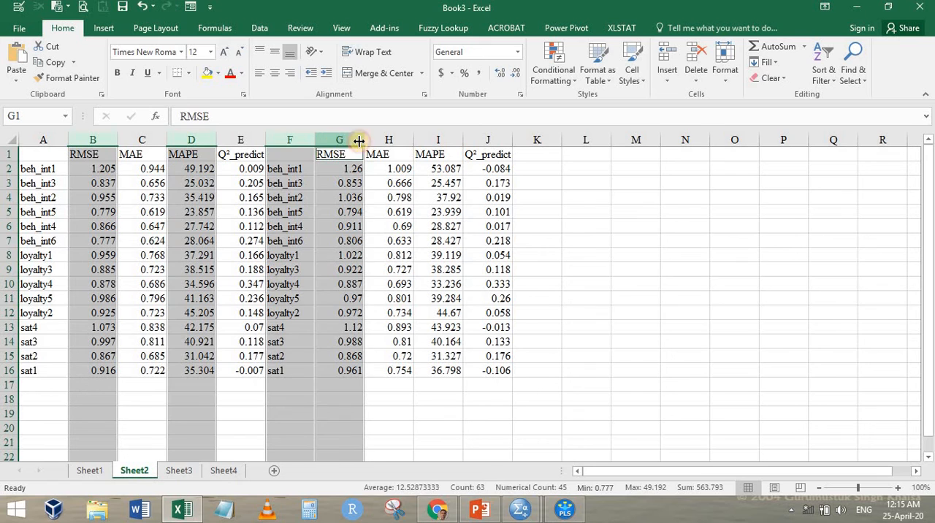
{"action": "left_click", "coordinate": [434, 139], "text": "ctrl"}
{"action": "right_click", "coordinate": [438, 139]}
{"action": "left_click", "coordinate": [475, 253]}
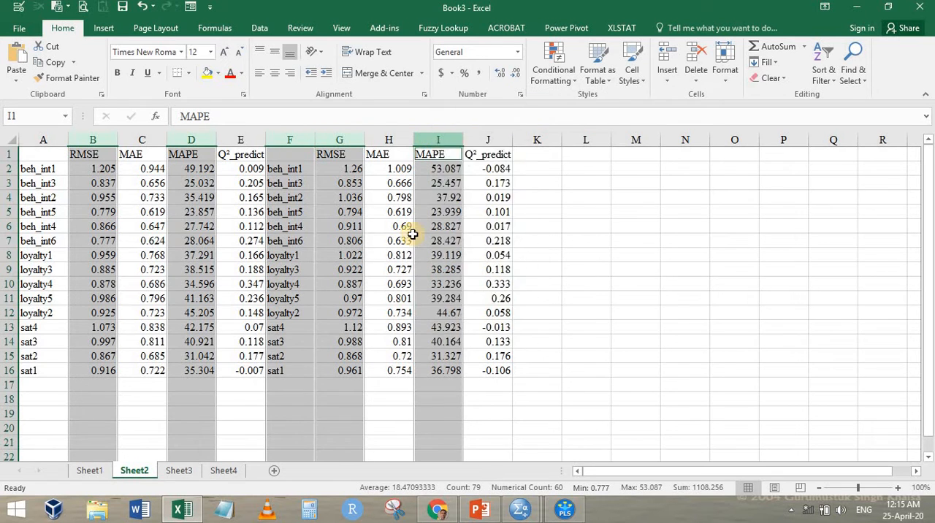
{"action": "left_click", "coordinate": [82, 213]}
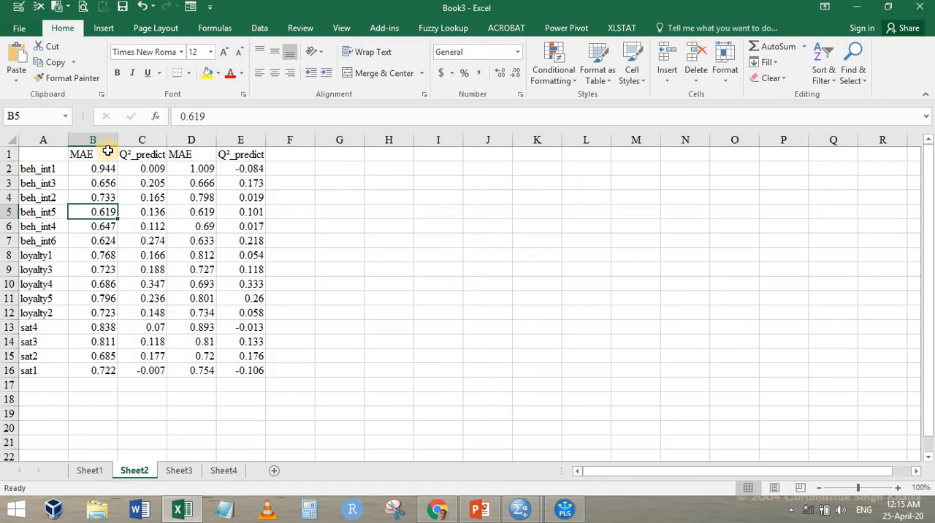
Rename the first MAE header in B1 as PLS MAE and the second in D1 as ML MAE
{"action": "left_click", "coordinate": [106, 156]}
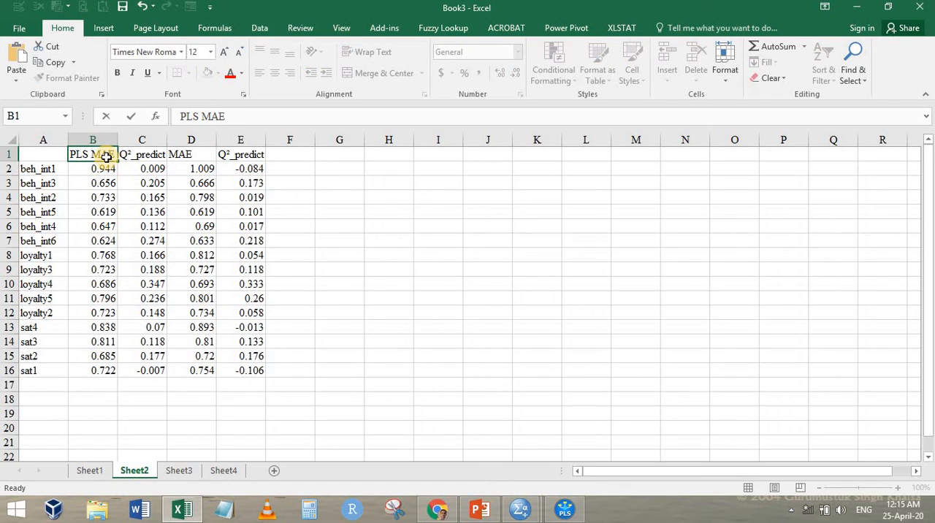
{"action": "key", "text": "Tab"}
{"action": "key", "text": "Tab"}
{"action": "key", "text": "F2"}
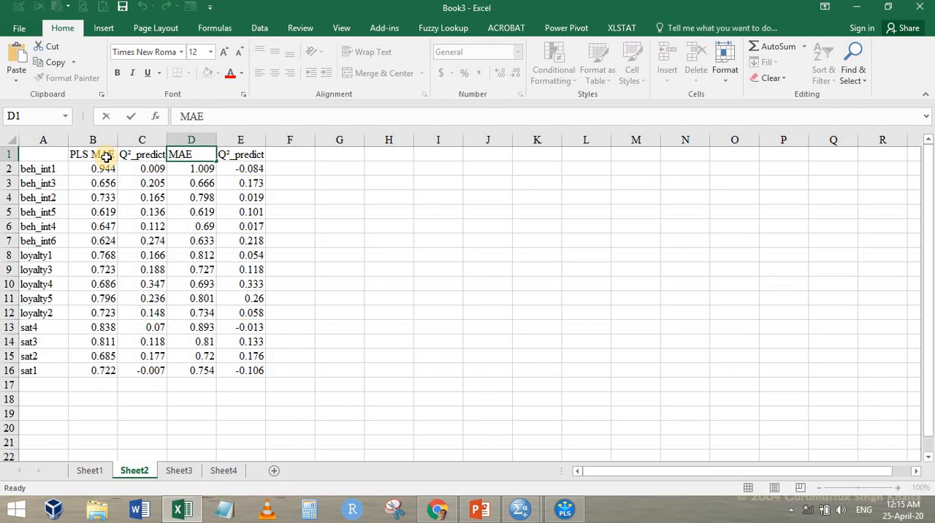
{"action": "key", "text": "Return"}
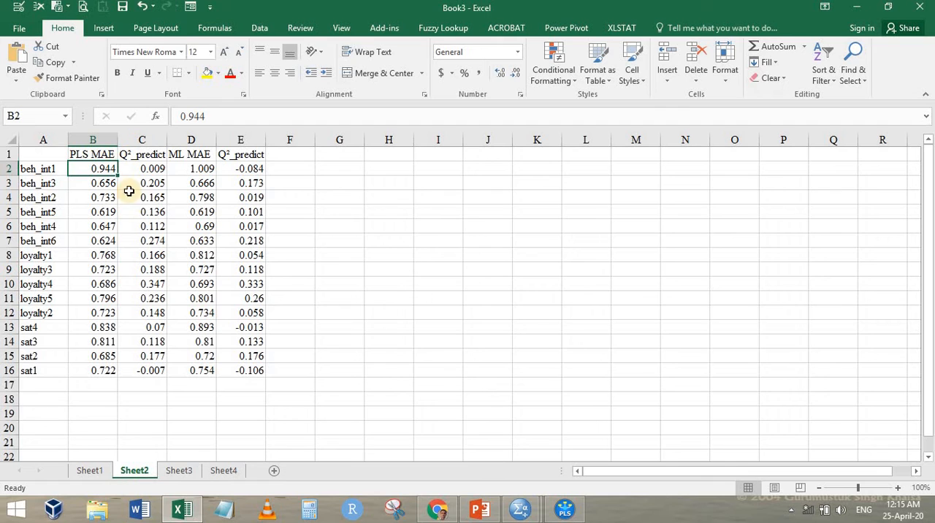
Clear the second Q²_predict column, column E
{"action": "left_click", "coordinate": [242, 139]}
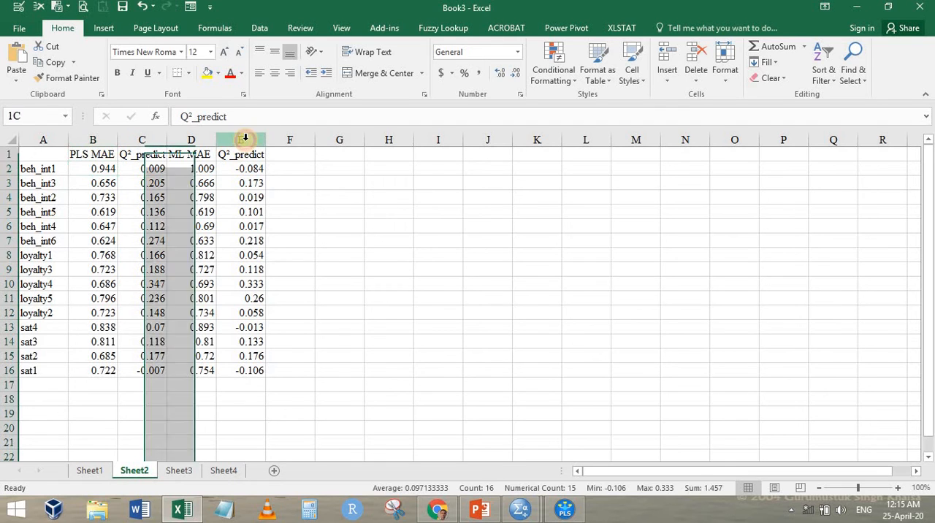
{"action": "right_click", "coordinate": [242, 138]}
{"action": "key", "text": "Escape"}
{"action": "key", "text": "Delete"}
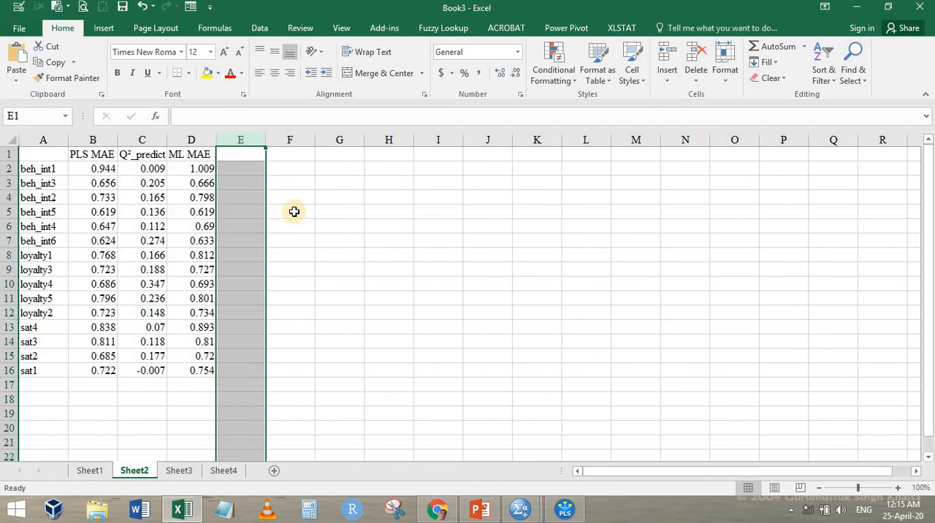
Enter the header Diff in cell E1, next to the ML MAE column
{"action": "scroll", "coordinate": [303, 219], "scroll_direction": "up", "scroll_amount": 1}
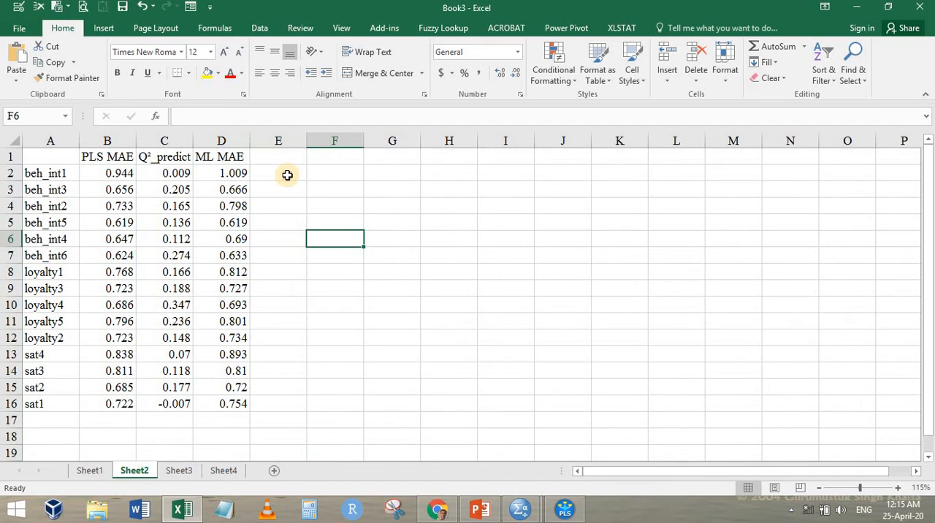
{"action": "left_click", "coordinate": [275, 161]}
{"action": "left_click", "coordinate": [275, 158]}
{"action": "type", "text": "Do"}
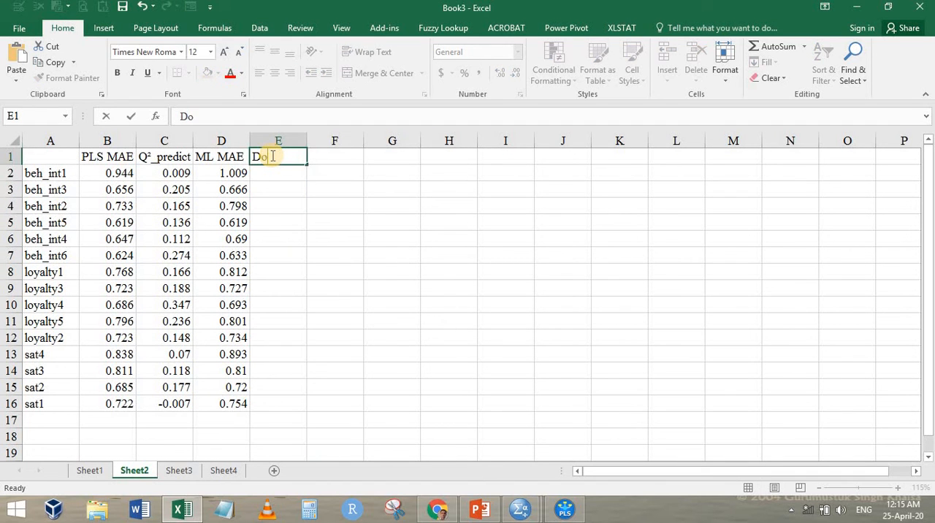
{"action": "type", "text": "f"}
{"action": "key", "text": "Return"}
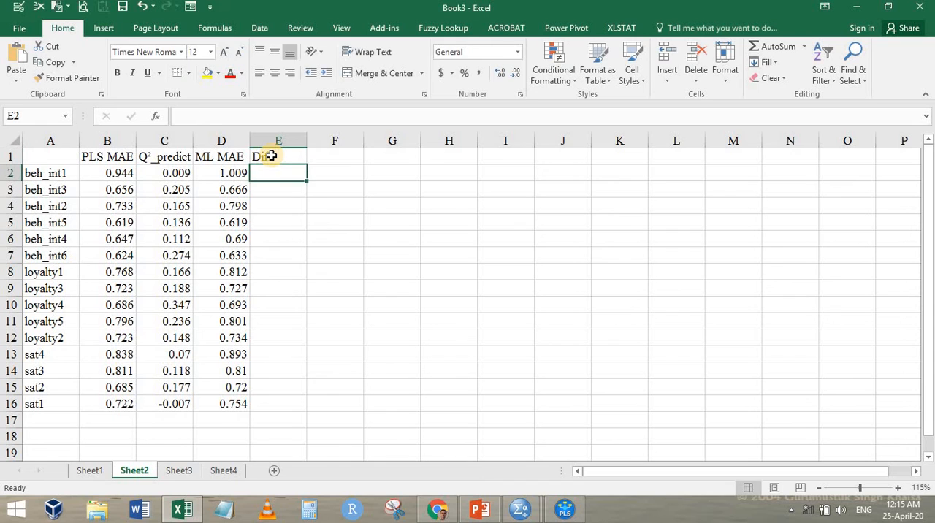
Calculate the MAE difference for beh_int1 in E2 with the formula =B2-D2
{"action": "type", "text": "="}
{"action": "key", "text": "Left"}
{"action": "key", "text": "Left"}
{"action": "key", "text": "Left"}
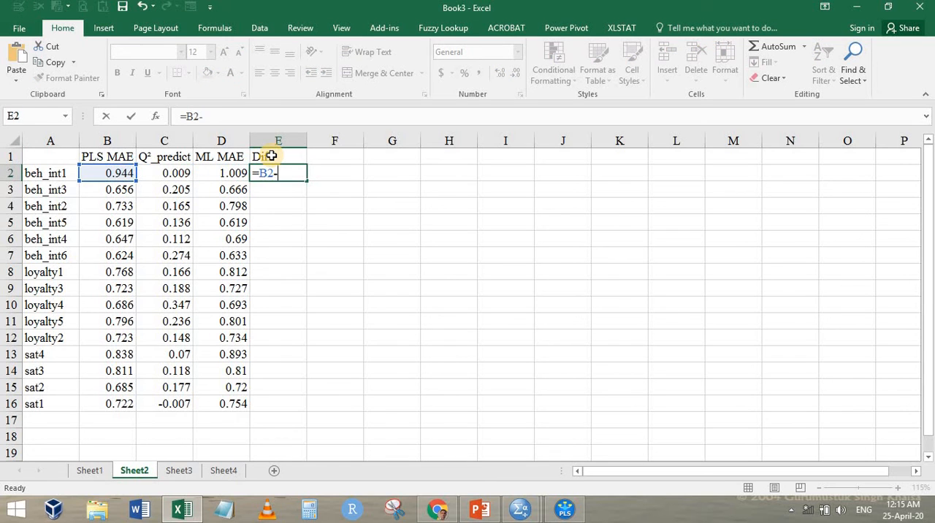
{"action": "type", "text": "-"}
{"action": "key", "text": "Left"}
{"action": "key", "text": "ctrl+Return"}
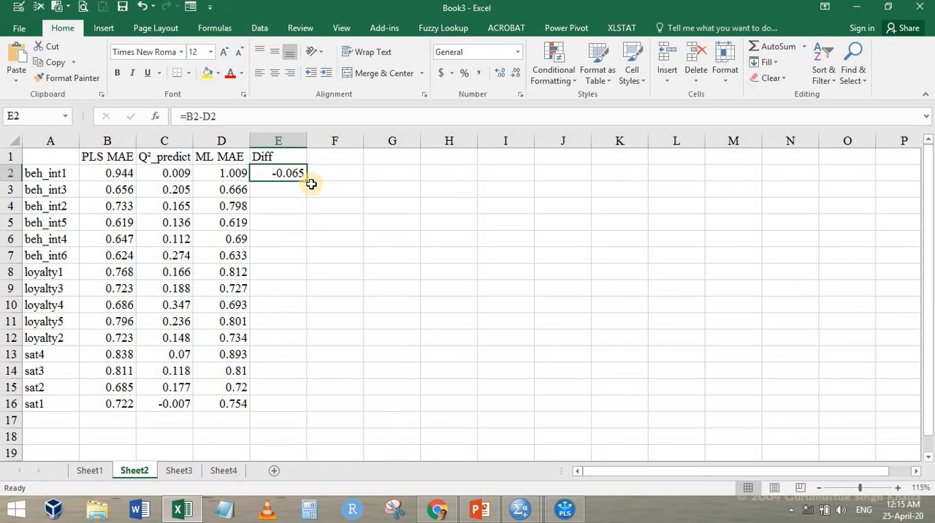
Fill the E2 difference formula down the Diff column through E16
{"action": "double_click", "coordinate": [307, 179]}
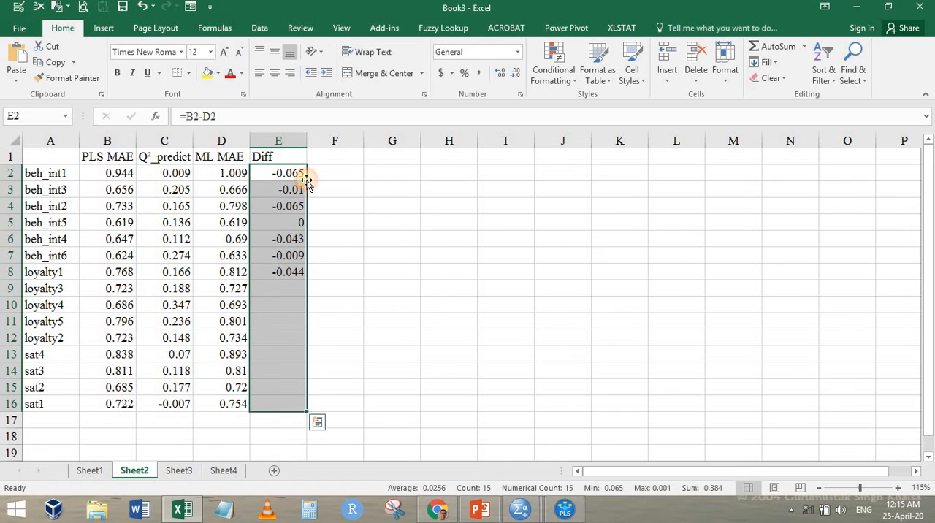
{"action": "left_click", "coordinate": [366, 241]}
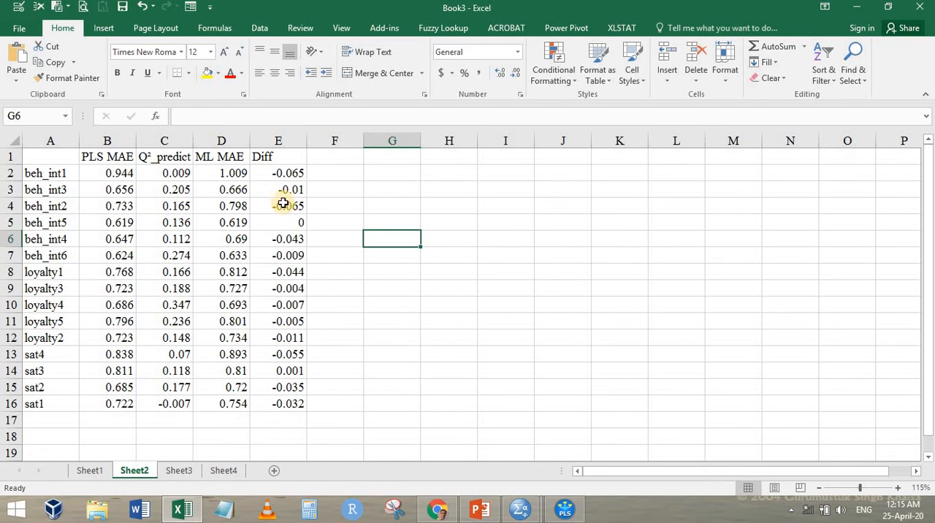
Compare the PLS MAE and ML MAE of beh_int1, and check the Diff values of beh_int1, beh_int5 and sat3
{"action": "left_click", "coordinate": [123, 177]}
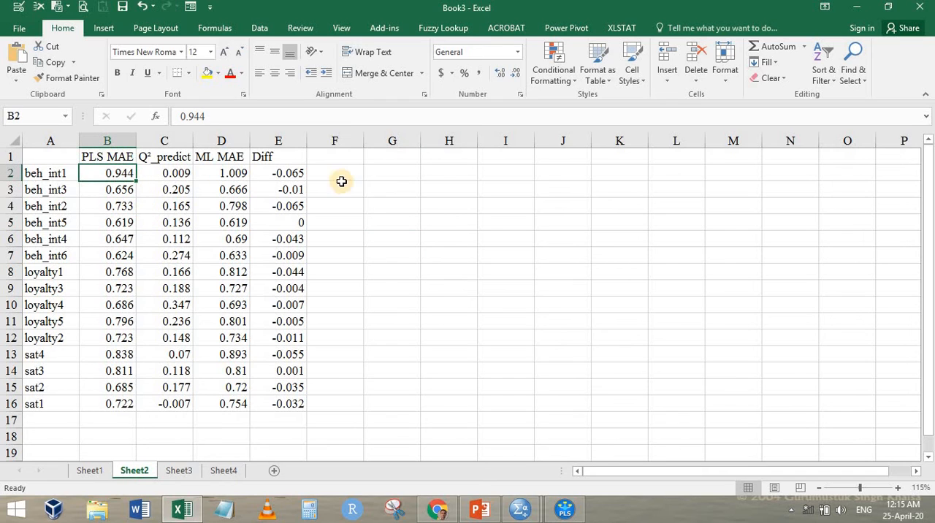
{"action": "left_click", "coordinate": [228, 176]}
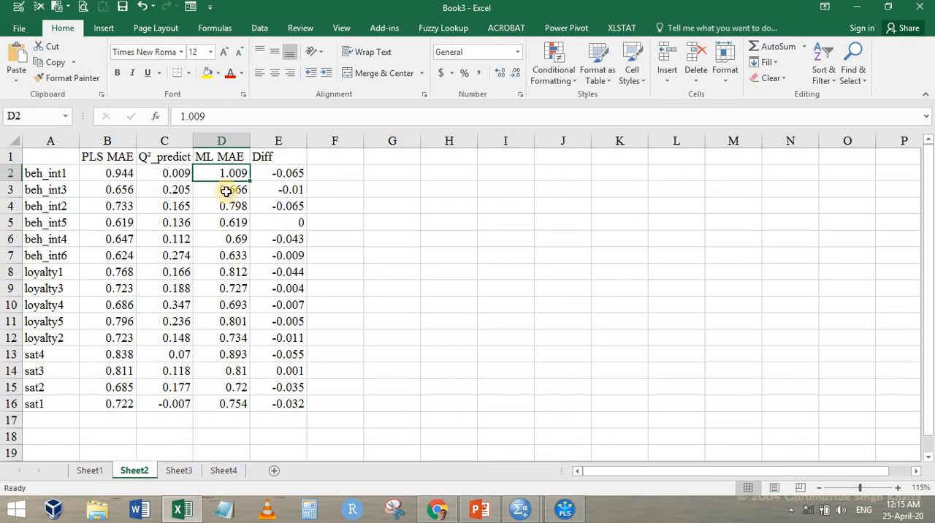
{"action": "left_click", "coordinate": [133, 179]}
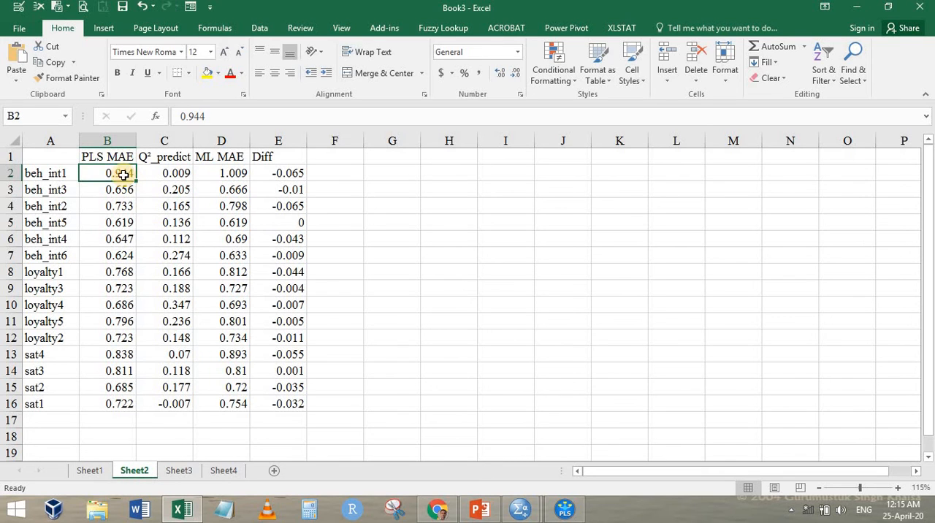
{"action": "left_click", "coordinate": [279, 177]}
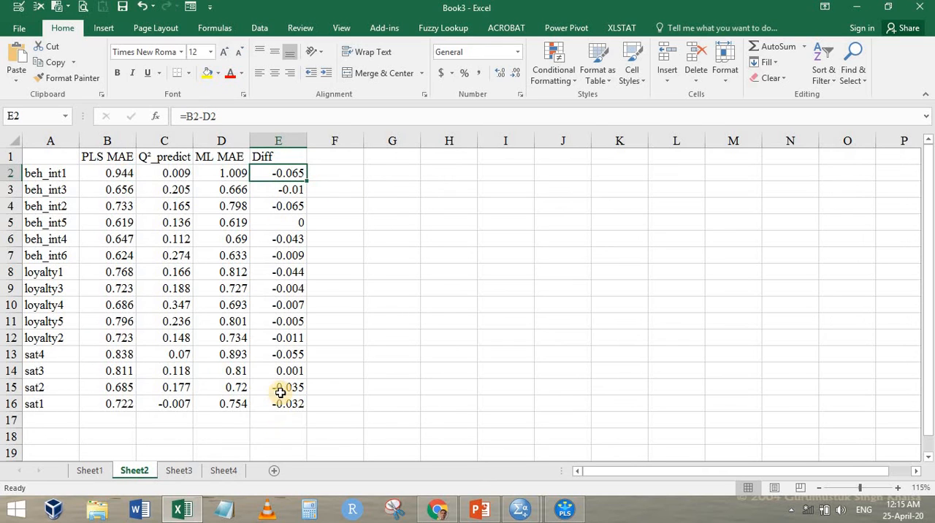
{"action": "left_click", "coordinate": [289, 221]}
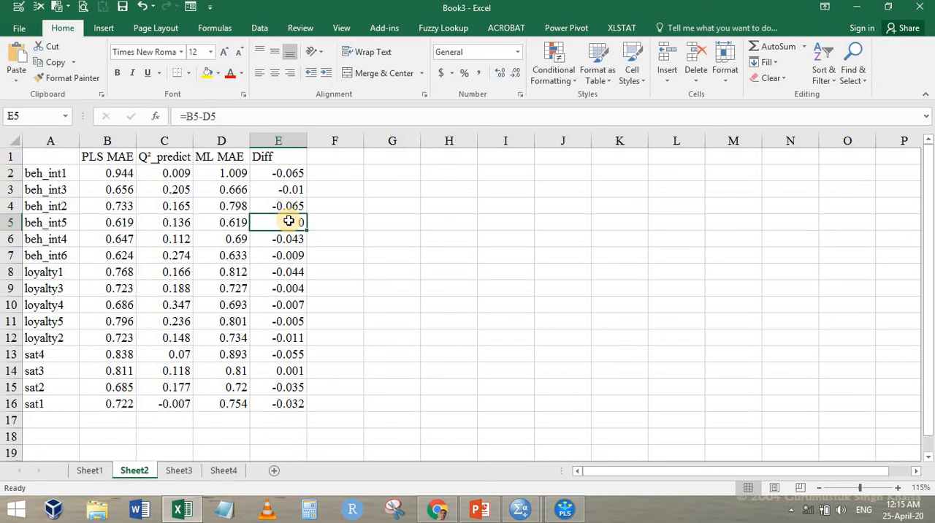
{"action": "left_click", "coordinate": [285, 372]}
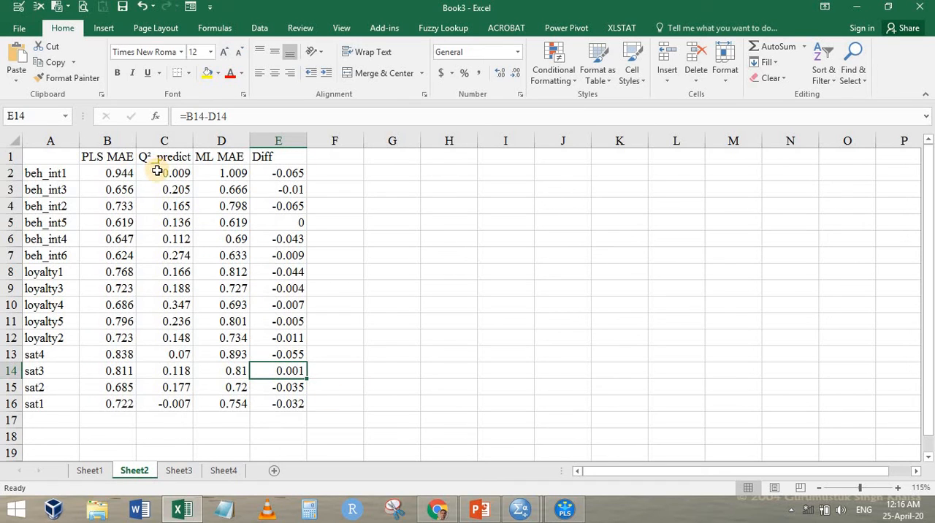
Examine the Q²_predict values of all indicators, particularly the one for sat1
{"action": "left_click_drag", "start_coordinate": [157, 170], "coordinate": [168, 403]}
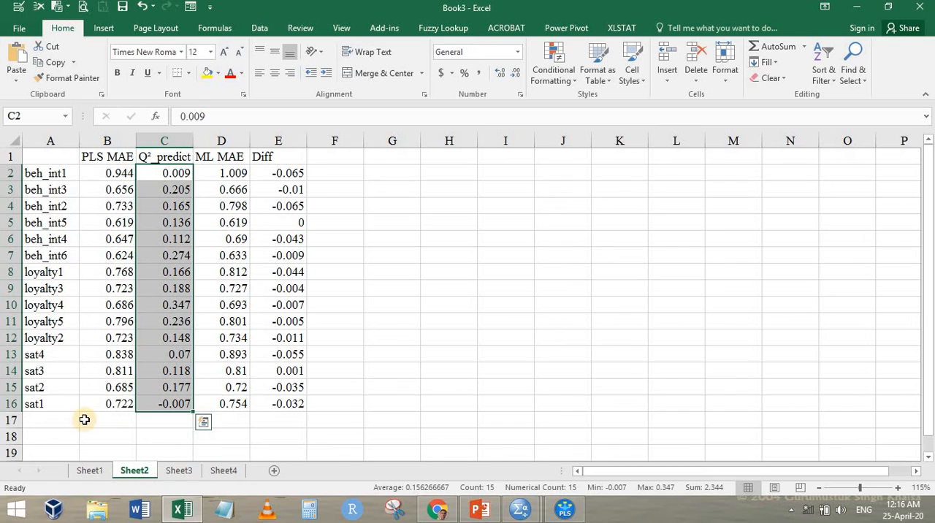
{"action": "left_click", "coordinate": [50, 403]}
{"action": "left_click", "coordinate": [164, 406]}
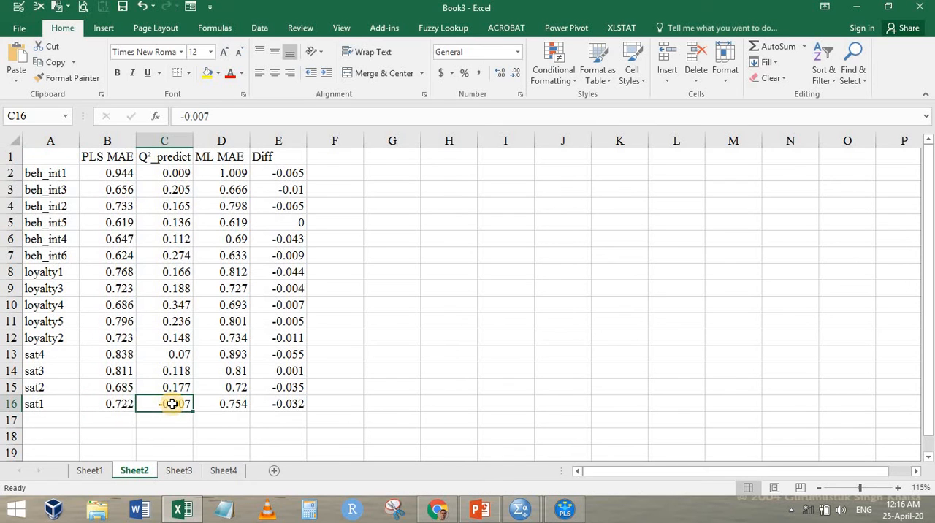
{"action": "left_click_drag", "start_coordinate": [173, 153], "coordinate": [175, 403]}
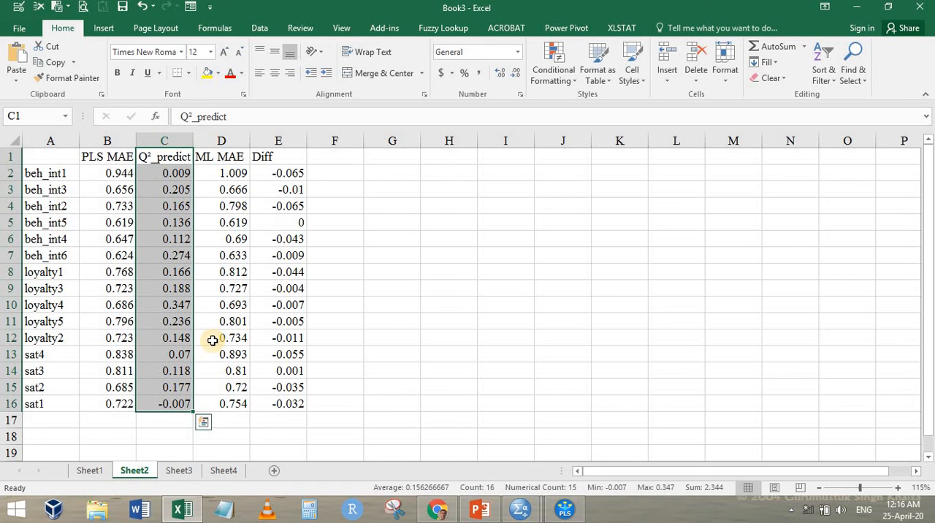
Switch to PowerPoint, view the Q²_predict decision flowchart on slide 7 as a slide show, and return to Excel
{"action": "left_click", "coordinate": [471, 511]}
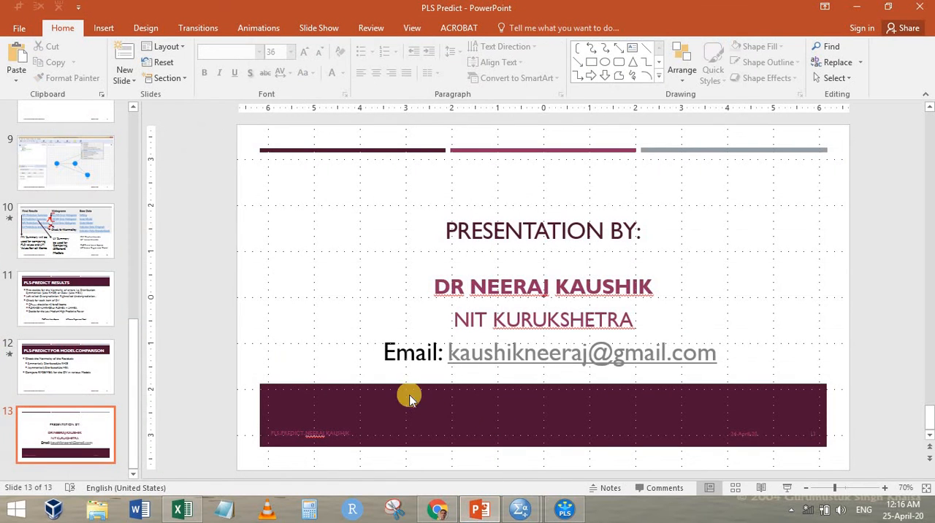
{"action": "scroll", "coordinate": [115, 244], "scroll_direction": "up", "scroll_amount": 3}
{"action": "left_click", "coordinate": [84, 186]}
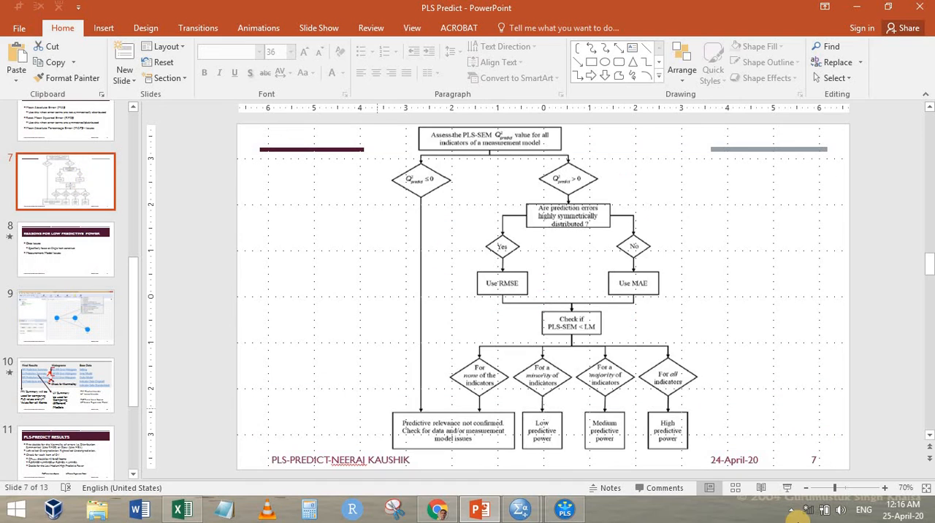
{"action": "left_click", "coordinate": [772, 483]}
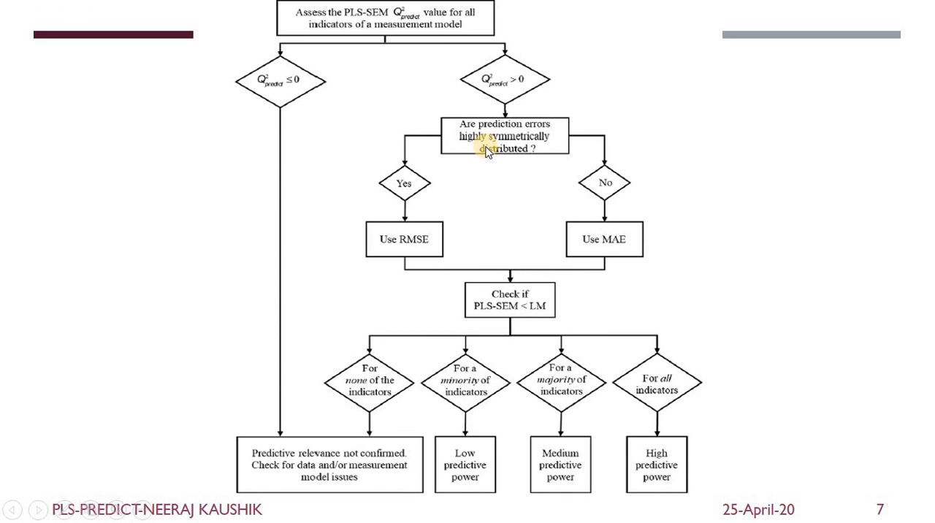
{"action": "key", "text": "Escape"}
{"action": "key", "text": "alt+Tab"}
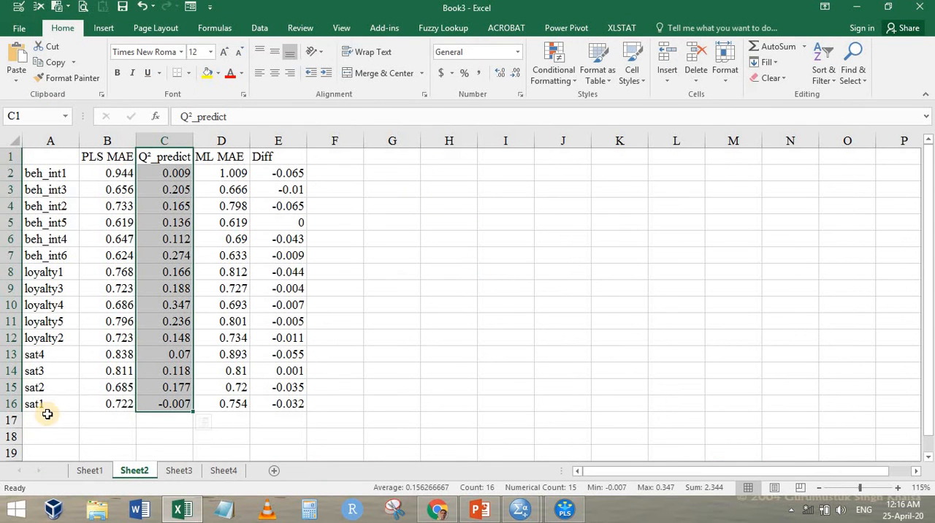
Recheck sat1's Q²_predict against the whole Q²_predict column, and review the Diff values in E2:E16
{"action": "left_click", "coordinate": [44, 404]}
{"action": "left_click", "coordinate": [169, 403]}
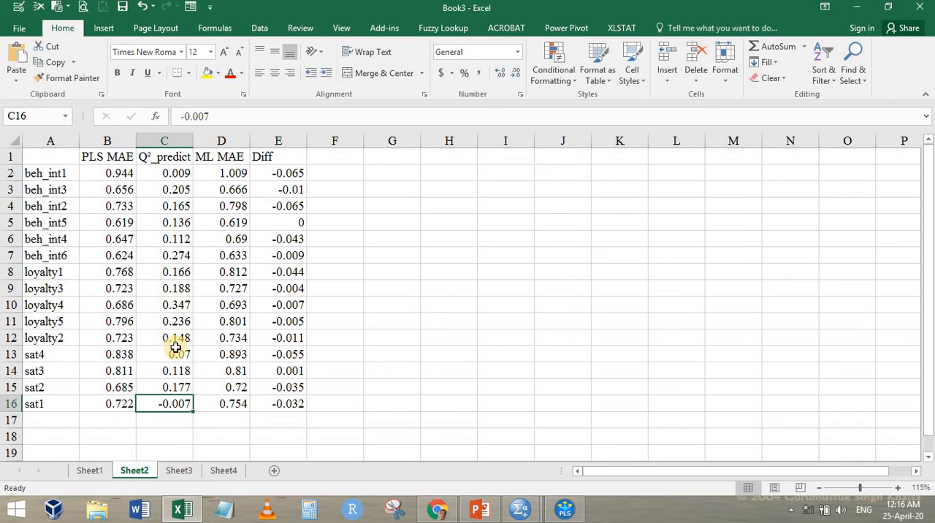
{"action": "left_click", "coordinate": [60, 406]}
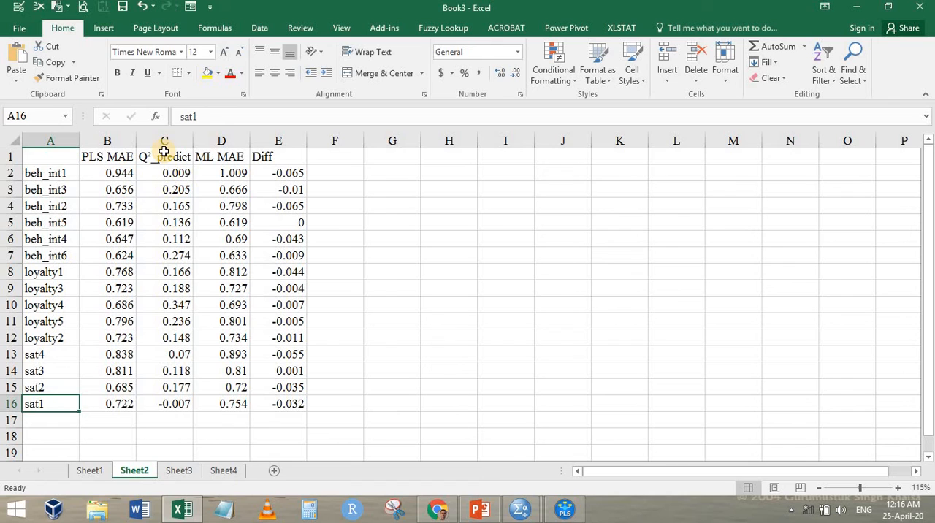
{"action": "left_click_drag", "start_coordinate": [164, 151], "coordinate": [176, 404]}
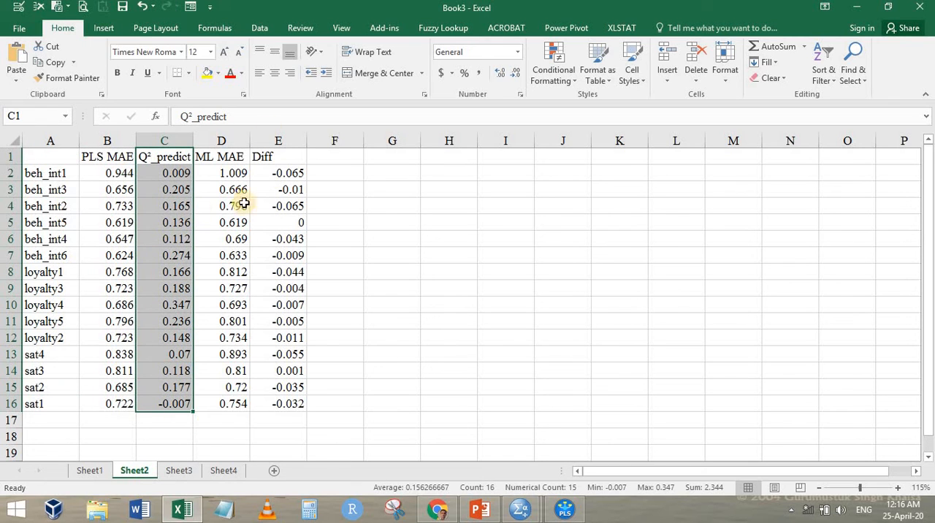
{"action": "left_click_drag", "start_coordinate": [271, 172], "coordinate": [284, 403]}
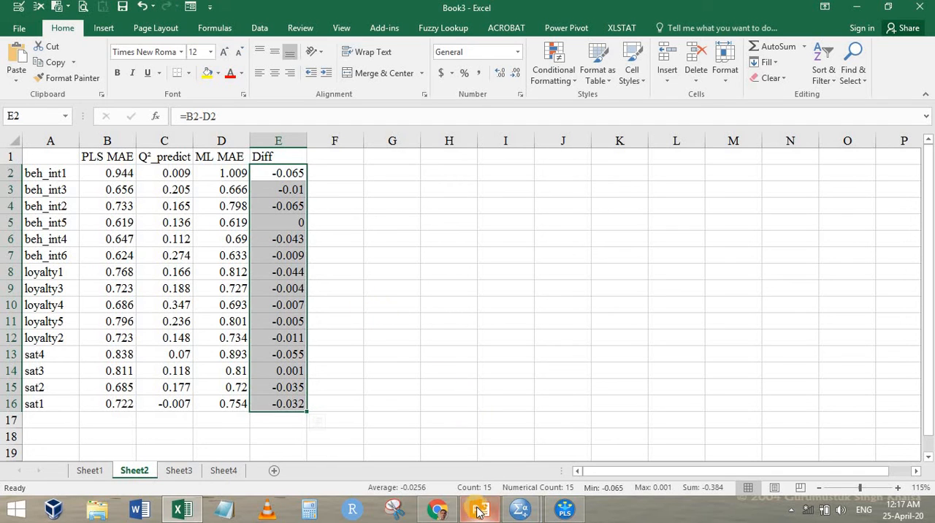
Switch to SmartPLS and show the demo path model
{"action": "mouse_move", "coordinate": [529, 516]}
{"action": "left_click", "coordinate": [568, 462]}
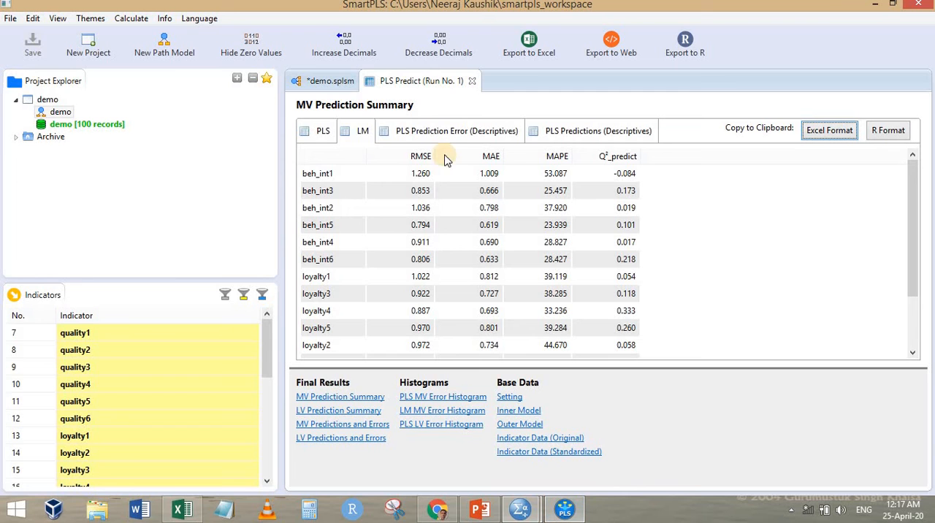
{"action": "left_click", "coordinate": [325, 81]}
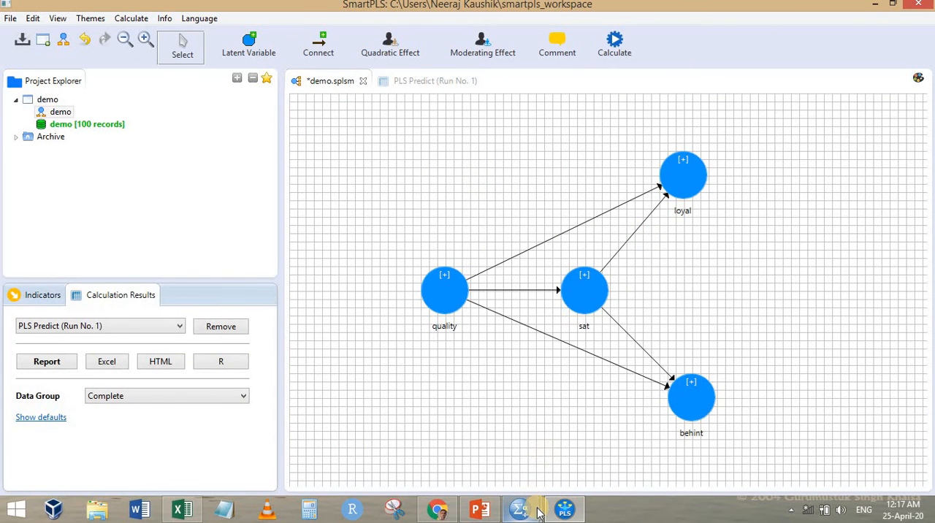
Switch to the SPSS output and review the Tests of Normality table
{"action": "mouse_move", "coordinate": [534, 511]}
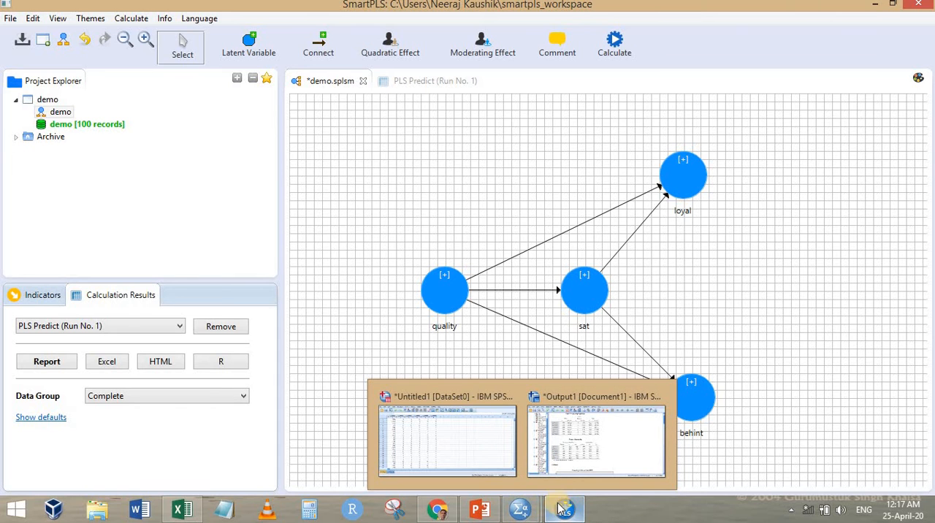
{"action": "mouse_move", "coordinate": [563, 510]}
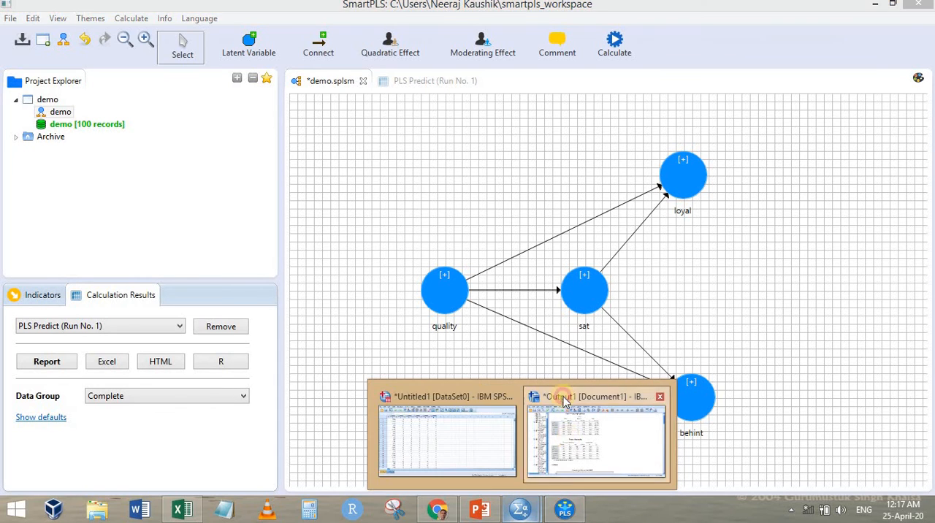
{"action": "left_click", "coordinate": [555, 392]}
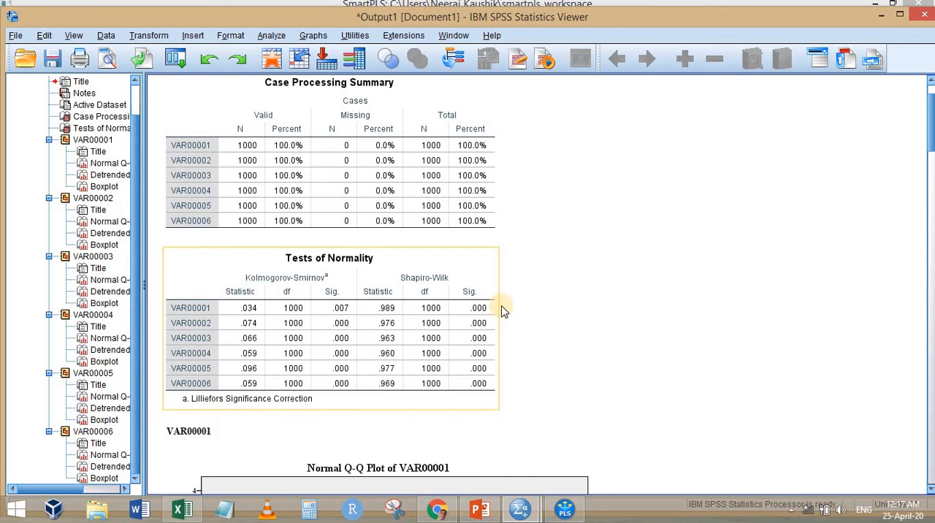
{"action": "mouse_move", "coordinate": [531, 515]}
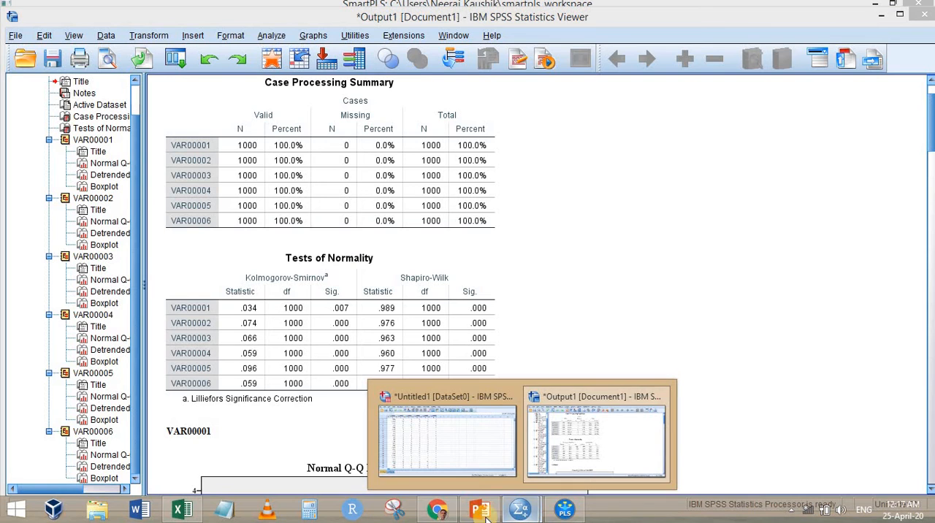
Return to the PLS Predict report in SmartPLS and view the PLS MV Error Histograms of the beh_int indicators
{"action": "left_click", "coordinate": [565, 510]}
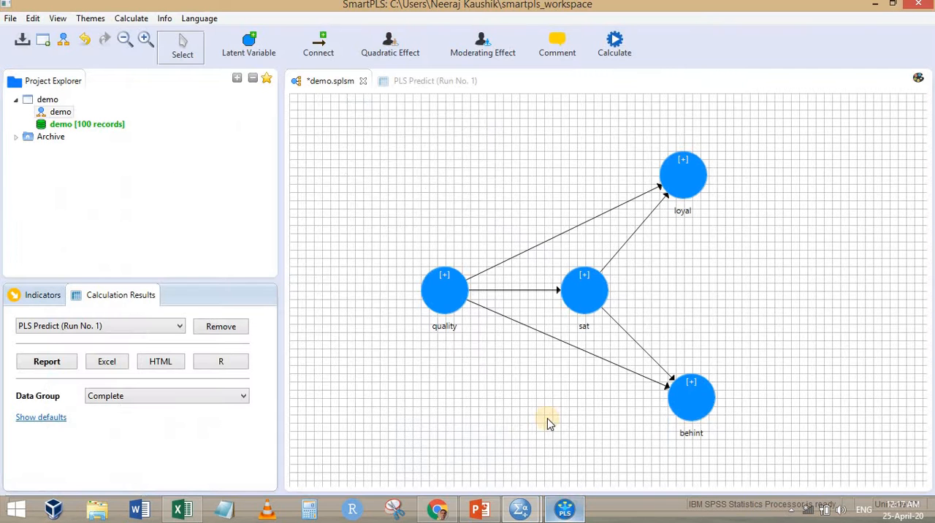
{"action": "left_click", "coordinate": [453, 84]}
{"action": "left_click", "coordinate": [443, 398]}
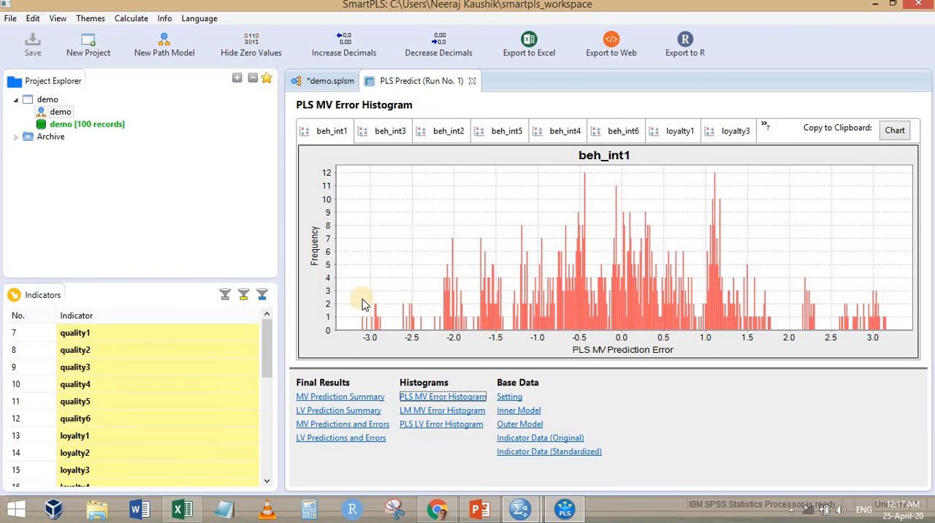
{"action": "left_click", "coordinate": [395, 130]}
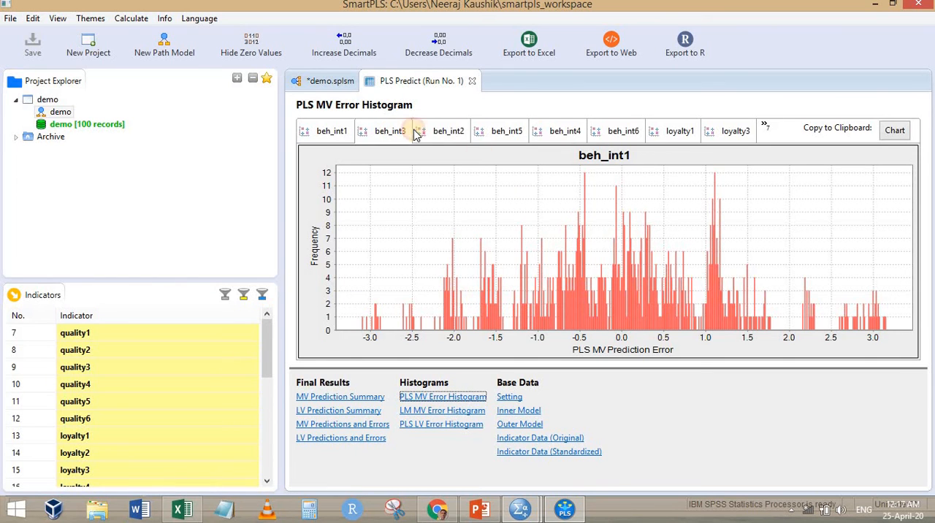
{"action": "left_click", "coordinate": [448, 131]}
{"action": "left_click", "coordinate": [507, 131]}
{"action": "left_click", "coordinate": [562, 132]}
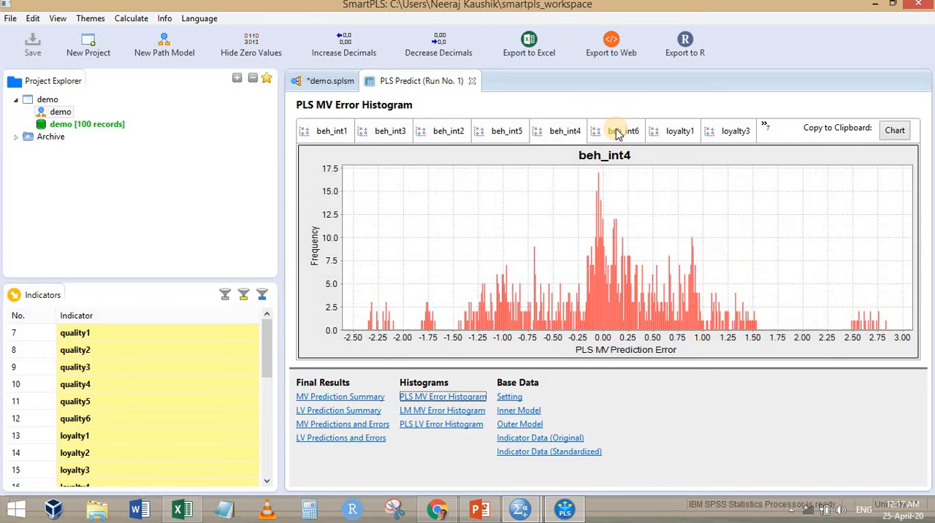
{"action": "left_click", "coordinate": [619, 132]}
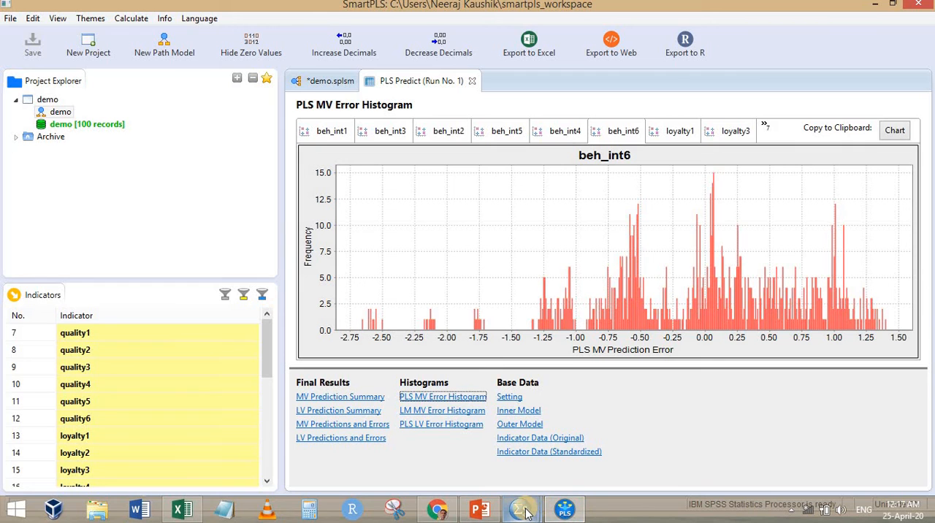
Review the Tests of Normality in the SPSS output again and return to the MAE comparison sheet in Excel
{"action": "mouse_move", "coordinate": [521, 509]}
{"action": "left_click", "coordinate": [536, 442]}
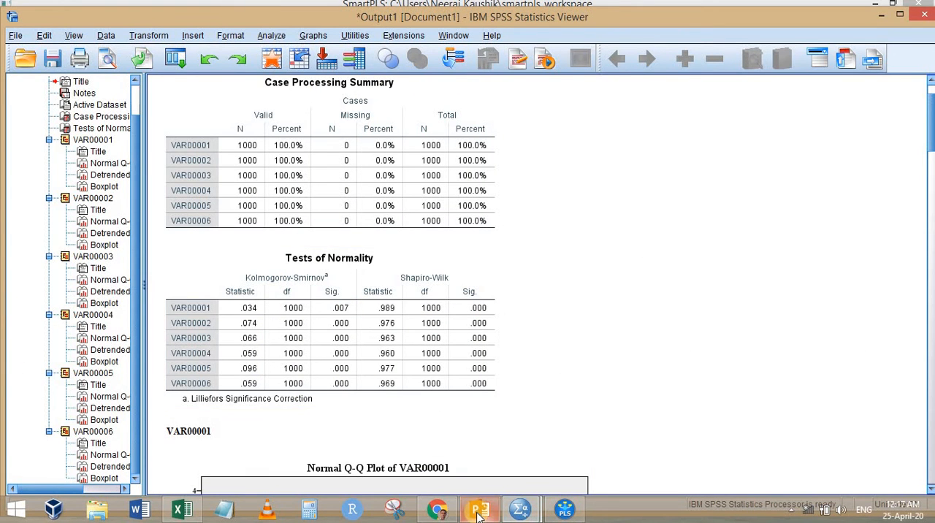
{"action": "mouse_move", "coordinate": [573, 516]}
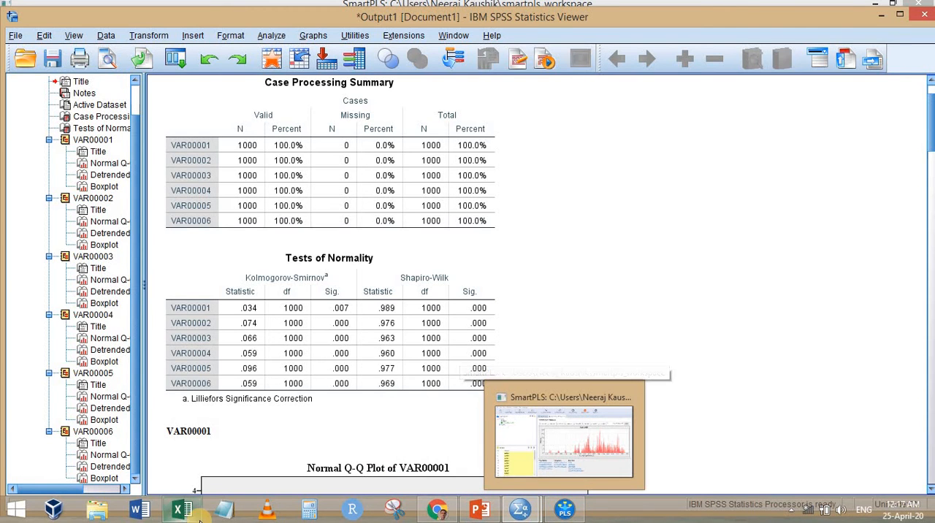
{"action": "left_click", "coordinate": [206, 389]}
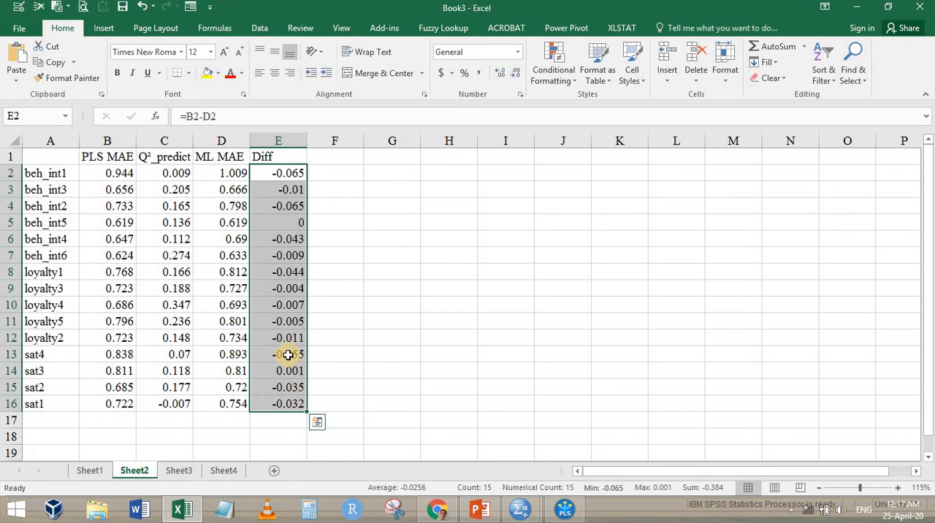
Return to the demo path model in SmartPLS
{"action": "left_click", "coordinate": [566, 515]}
{"action": "left_click", "coordinate": [321, 80]}
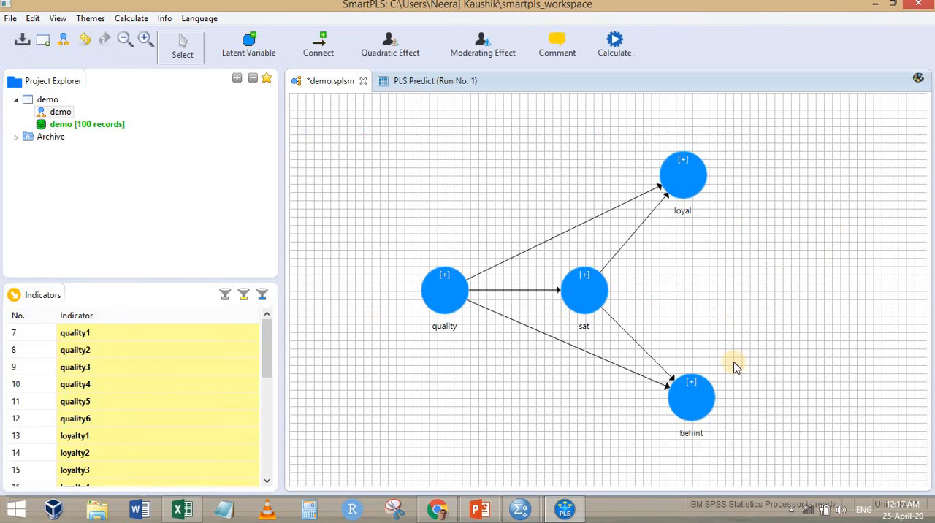
Rearrange the path model with sat above quality, level with loyal, and behint raised to about the height of quality
{"action": "left_click", "coordinate": [582, 292]}
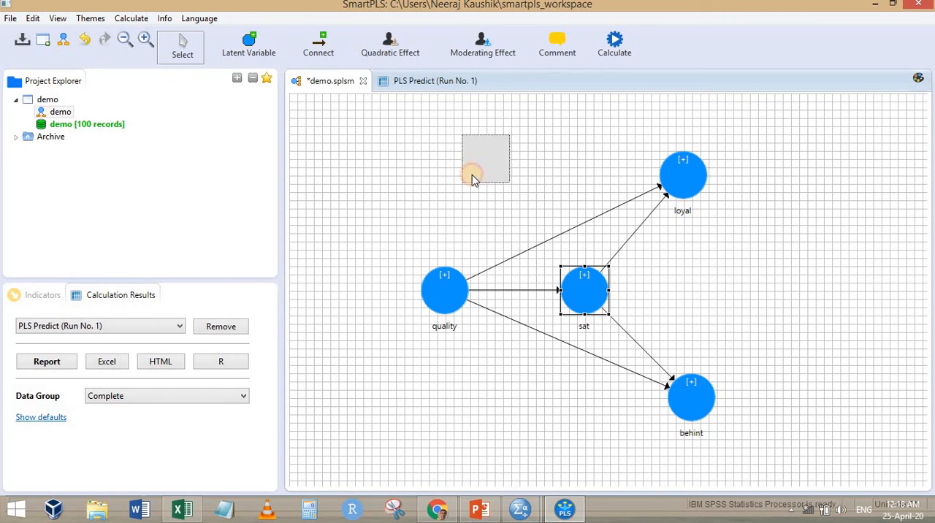
{"action": "left_click_drag", "start_coordinate": [472, 176], "coordinate": [502, 196]}
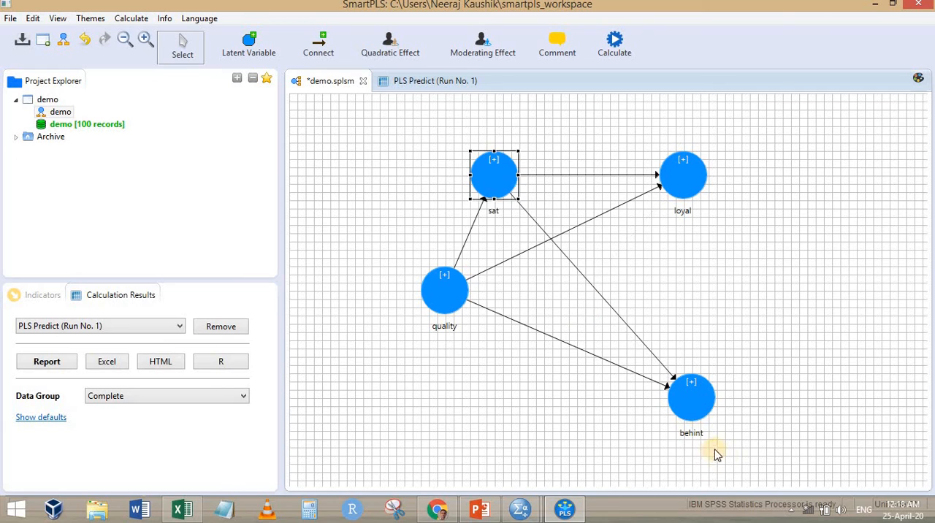
{"action": "left_click_drag", "start_coordinate": [701, 416], "coordinate": [734, 315]}
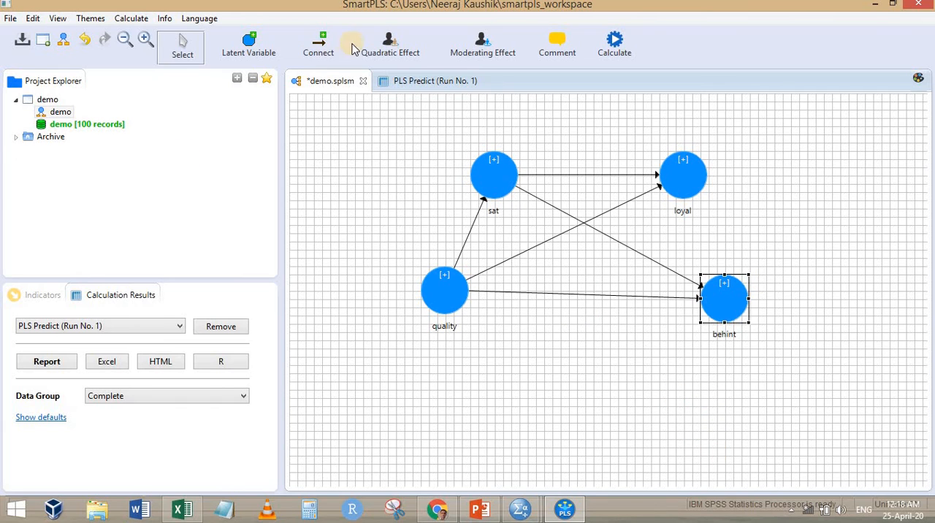
Connect loyal to behint with a structural path
{"action": "left_click", "coordinate": [319, 52]}
{"action": "left_click", "coordinate": [690, 189]}
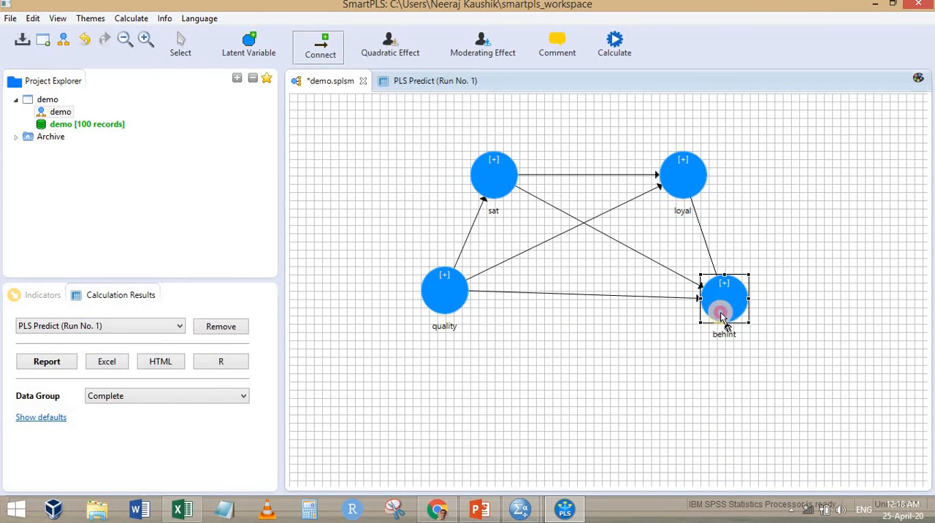
{"action": "left_click", "coordinate": [739, 296]}
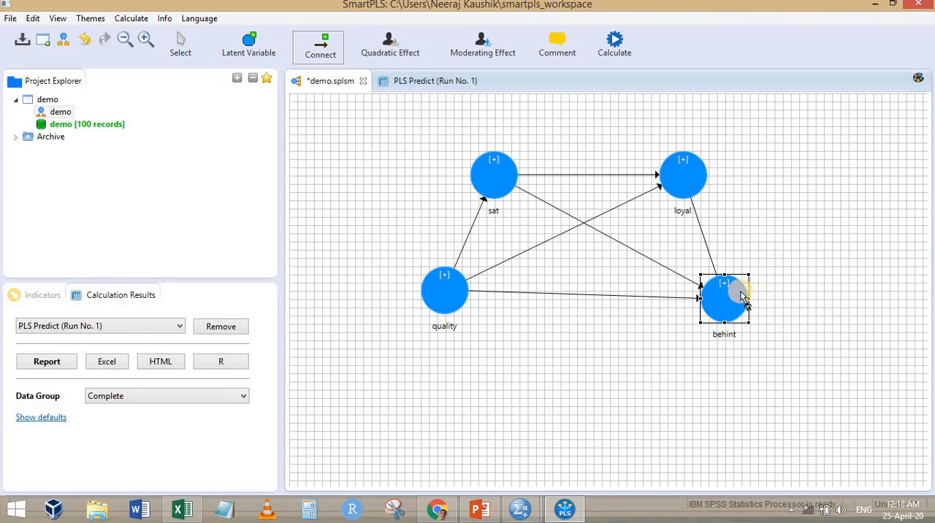
{"action": "left_click", "coordinate": [183, 47]}
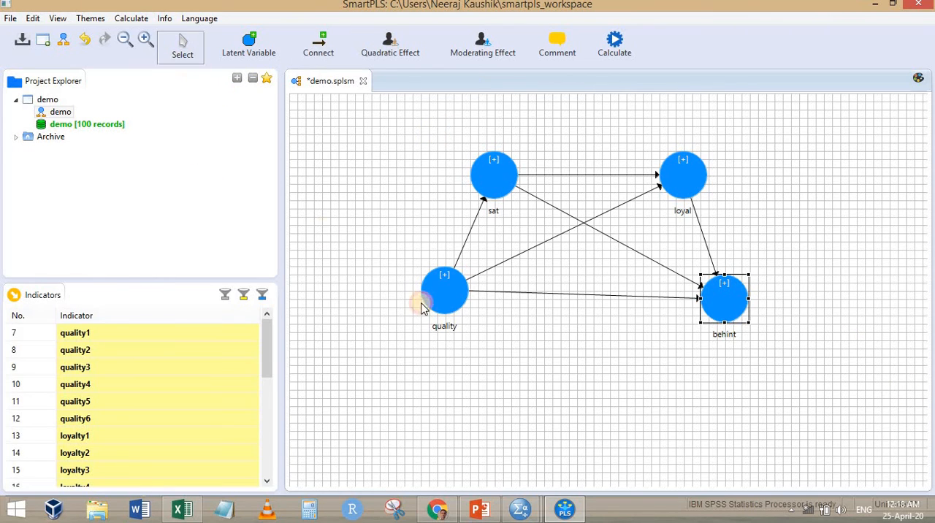
Widen the path model by moving quality and behint farther apart on the same level
{"action": "left_click_drag", "start_coordinate": [442, 296], "coordinate": [409, 298]}
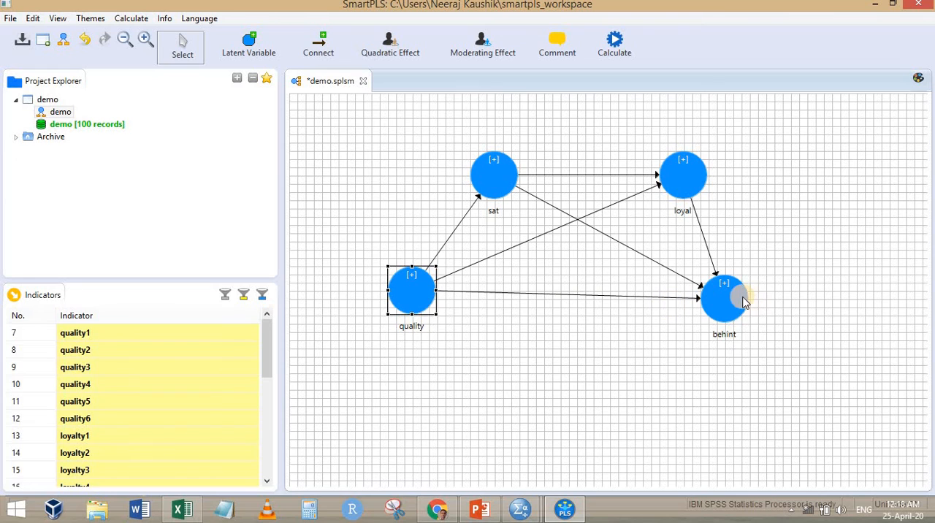
{"action": "left_click_drag", "start_coordinate": [743, 302], "coordinate": [792, 294]}
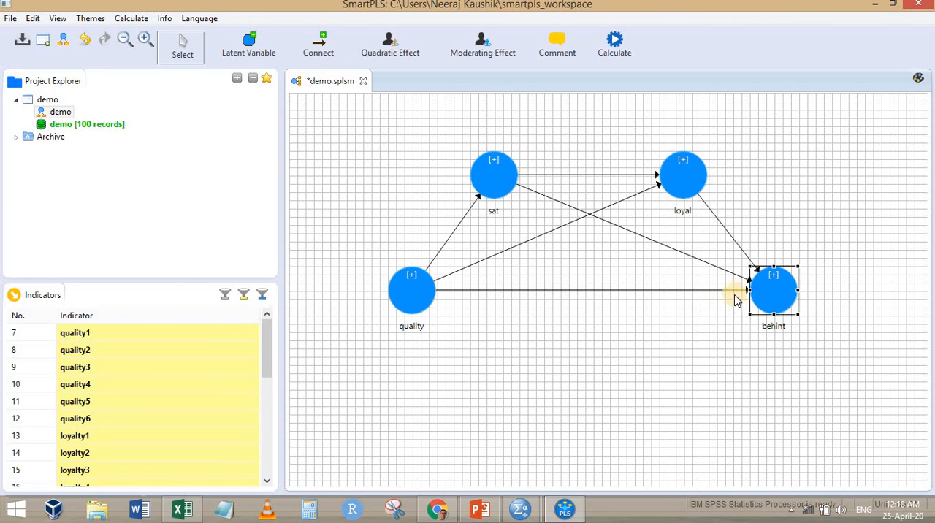
Delete the path from loyal to behint and reposition sat centrally, with behint below it and loyal above
{"action": "left_click", "coordinate": [685, 358]}
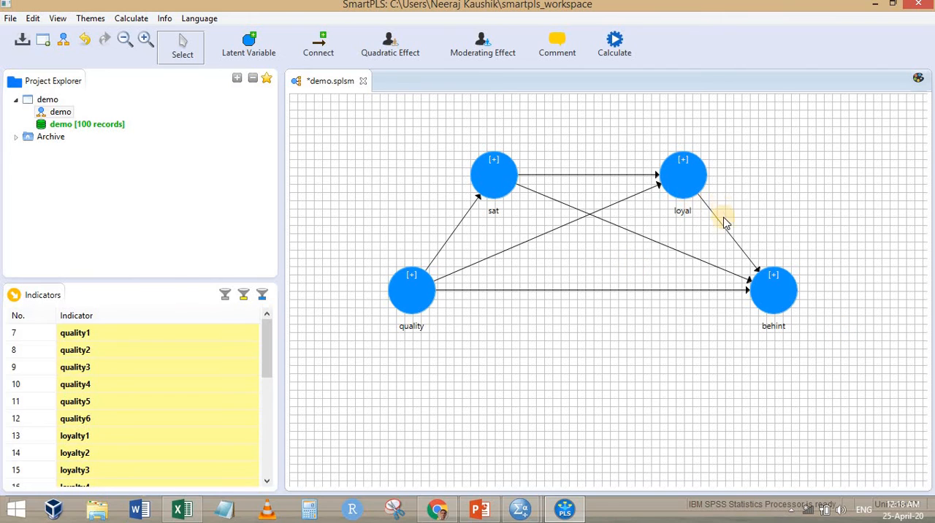
{"action": "key", "text": "Delete"}
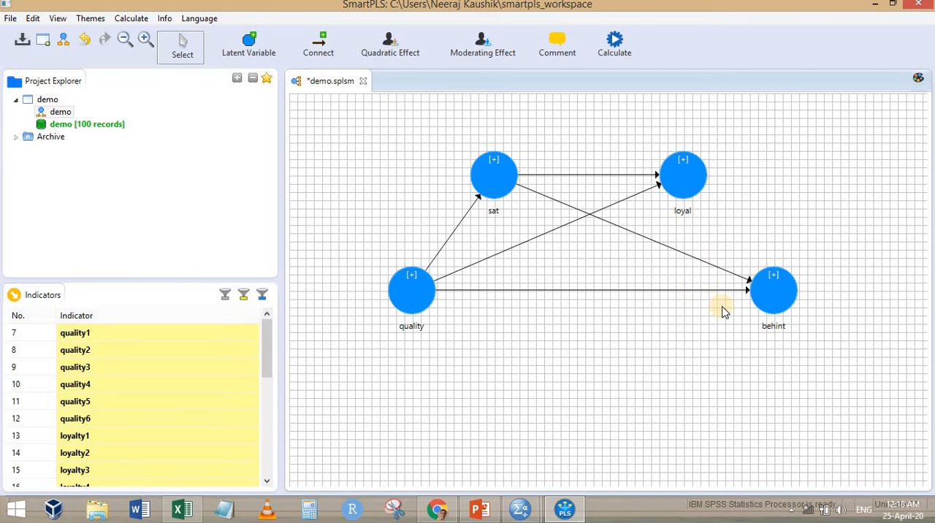
{"action": "left_click_drag", "start_coordinate": [772, 289], "coordinate": [699, 388]}
{"action": "left_click_drag", "start_coordinate": [494, 175], "coordinate": [576, 283]}
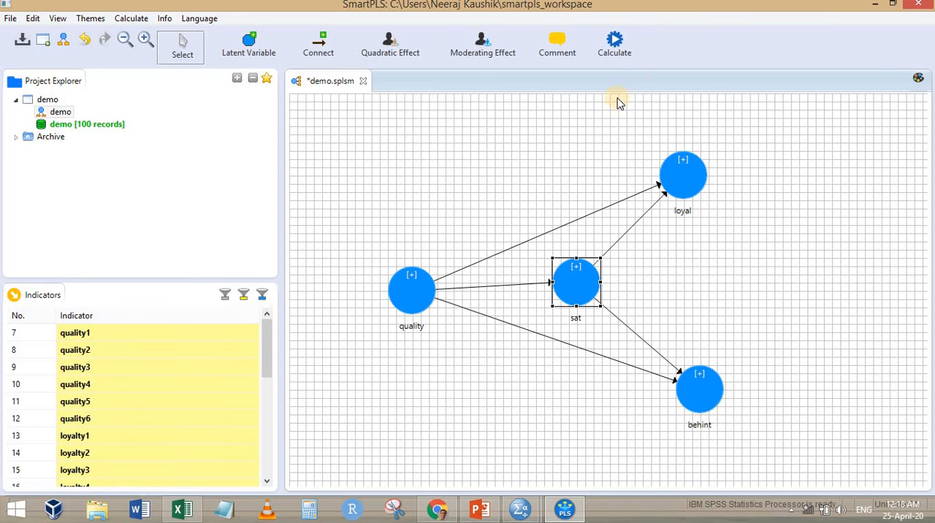
Run PLS Predict on the path model with 10 folds and 10 repetitions, opening the full report
{"action": "left_click", "coordinate": [623, 53]}
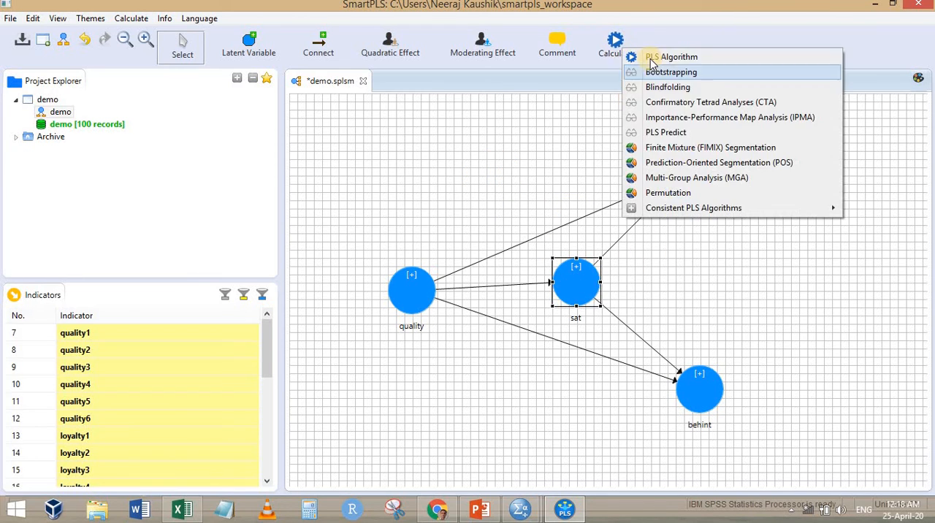
{"action": "left_click", "coordinate": [647, 128]}
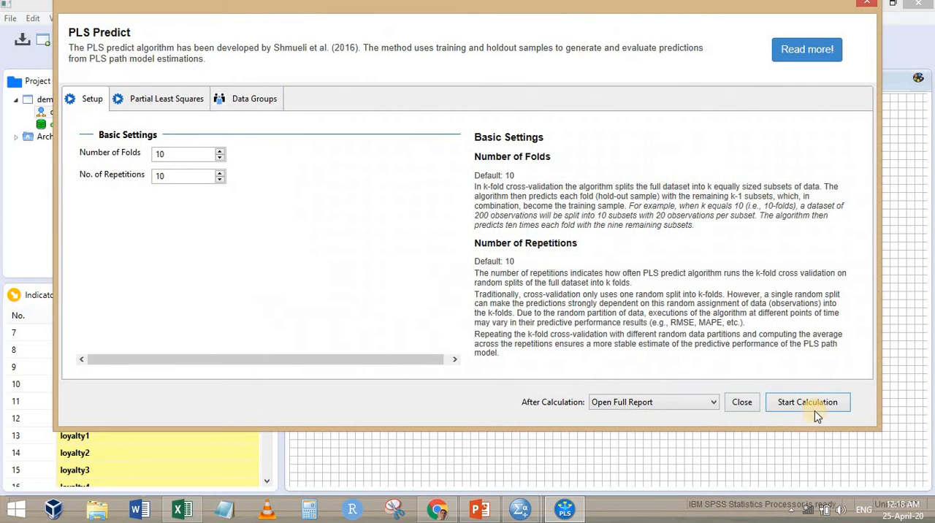
{"action": "left_click", "coordinate": [811, 405]}
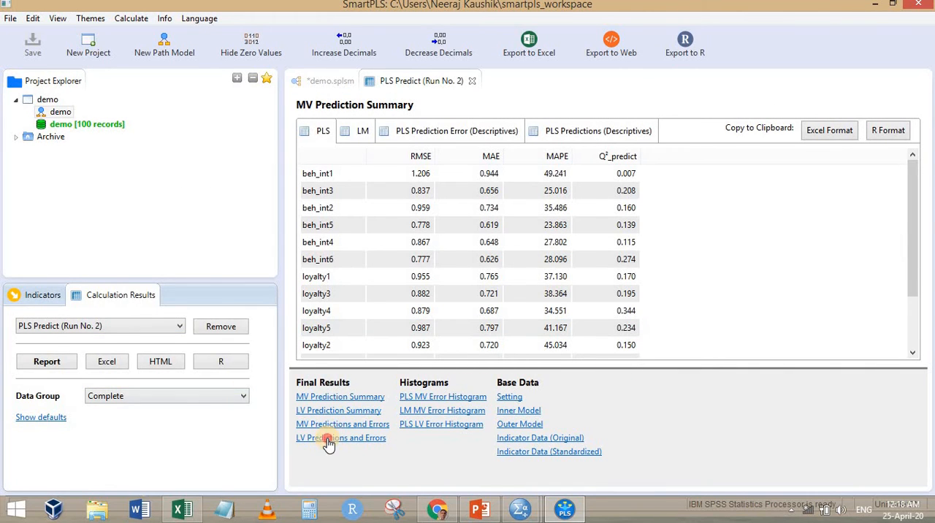
Copy the PLS LV Prediction Error table in Excel format and paste it at A1 of the empty Sheet3 in Excel
{"action": "left_click", "coordinate": [328, 441]}
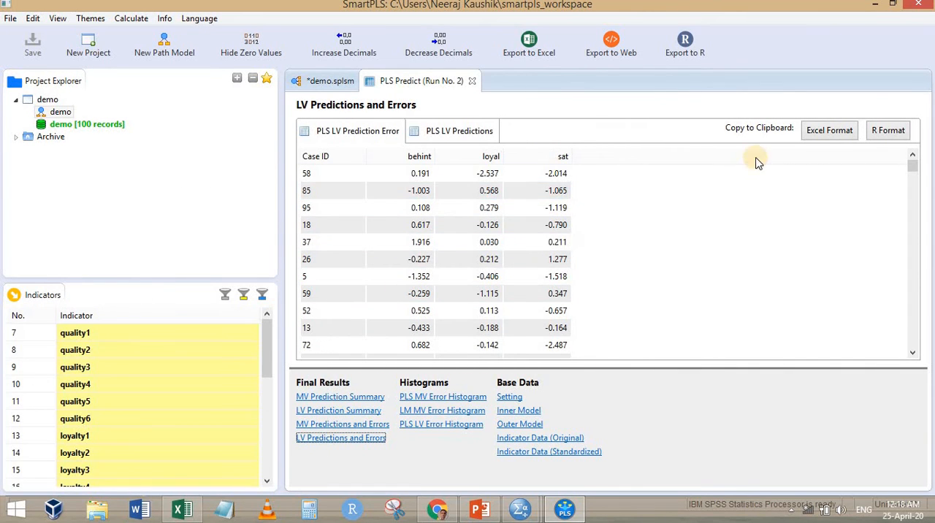
{"action": "left_click", "coordinate": [825, 130]}
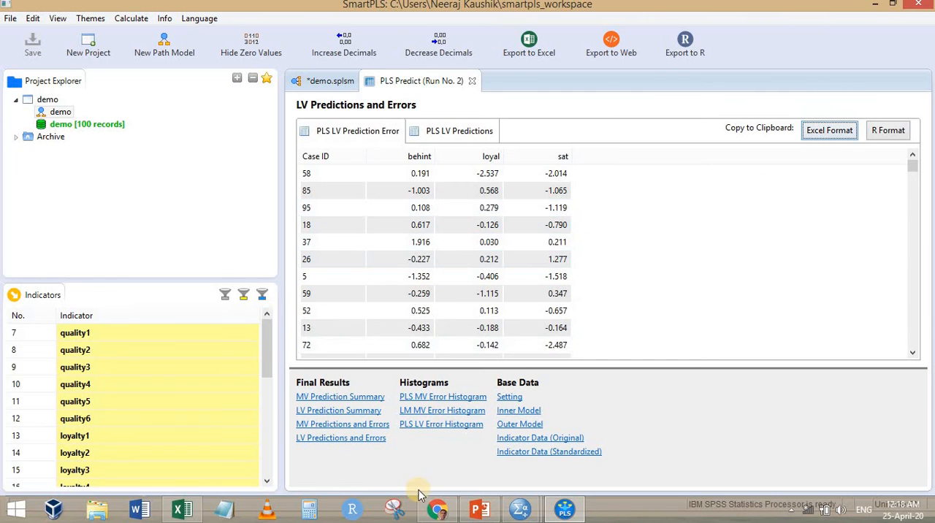
{"action": "left_click", "coordinate": [182, 509]}
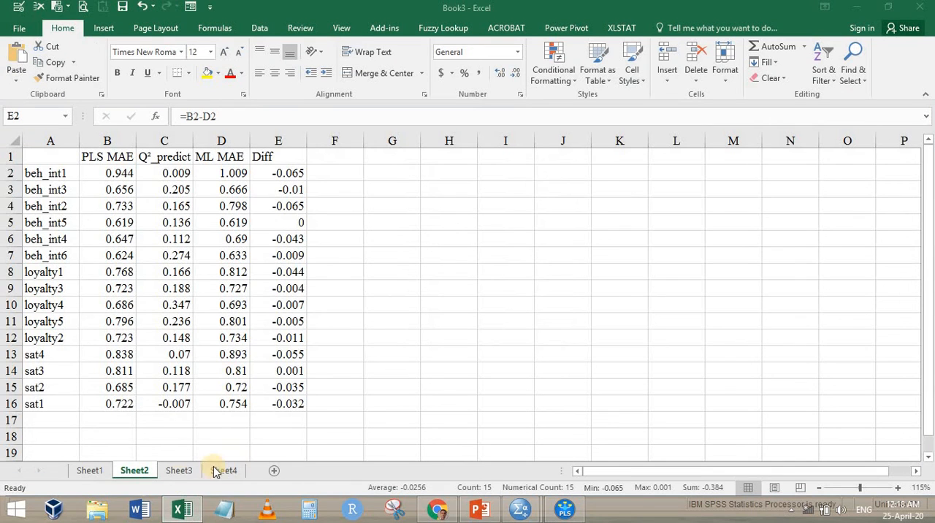
{"action": "left_click", "coordinate": [179, 471]}
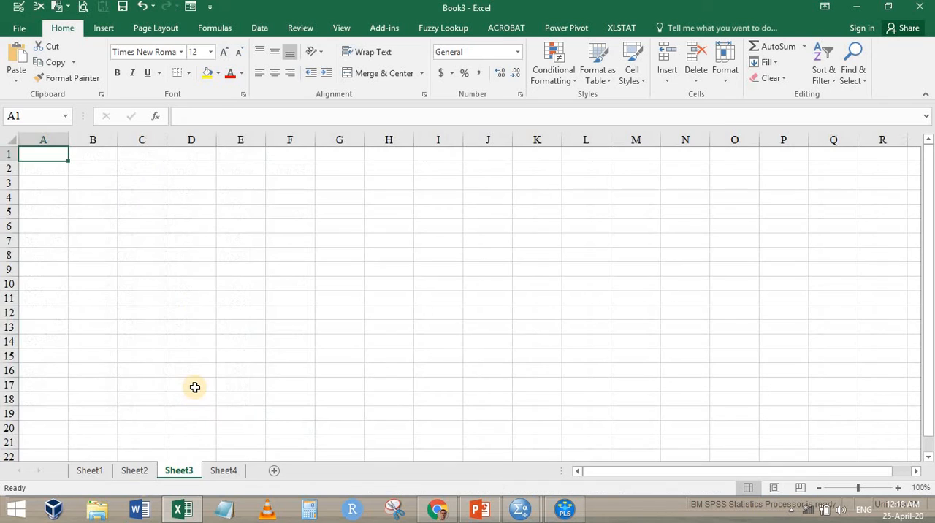
{"action": "key", "text": "ctrl+v"}
Copy the full column of behint prediction errors, B2 to B1001, on Sheet3
{"action": "key", "text": "Right"}
{"action": "key", "text": "Down"}
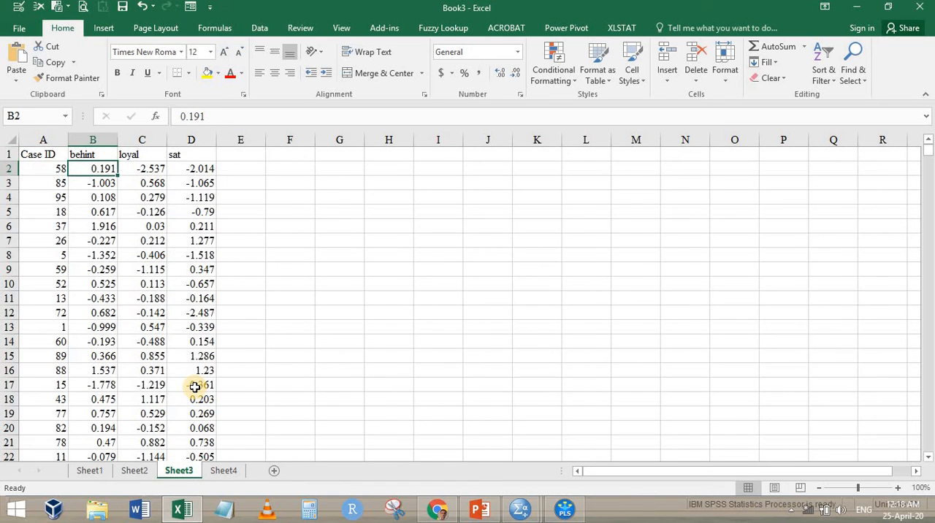
{"action": "key", "text": "ctrl+shift+Down"}
{"action": "key", "text": "ctrl+c"}
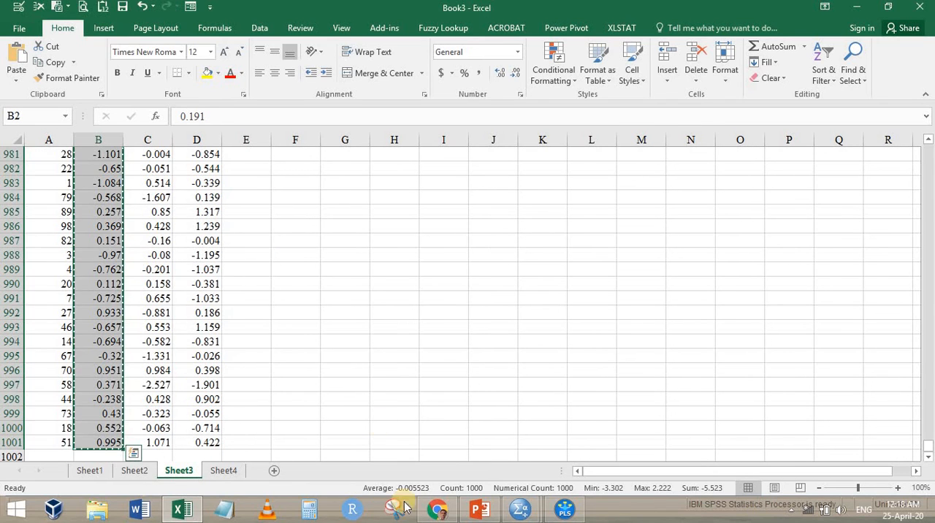
Switch to the SPSS Data Editor and replace all existing data with the copied behint errors in VAR00001
{"action": "mouse_move", "coordinate": [526, 515]}
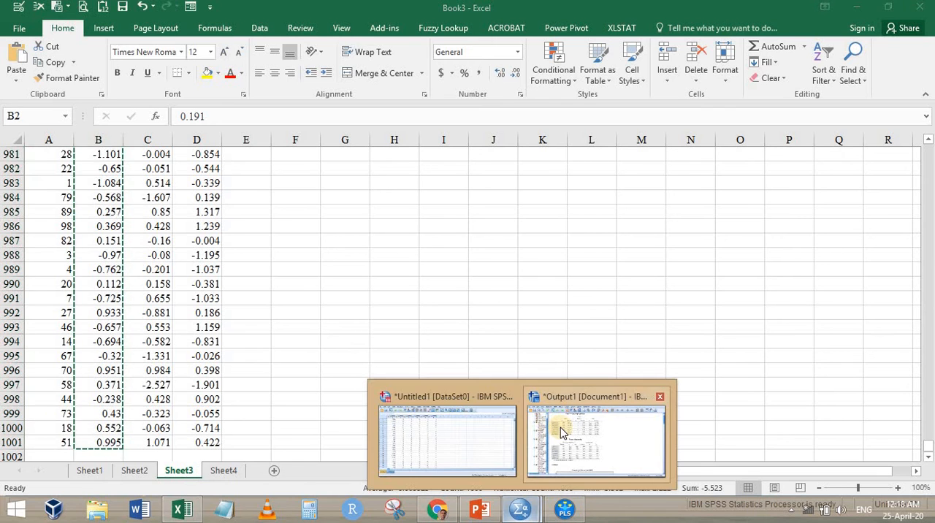
{"action": "left_click", "coordinate": [476, 440]}
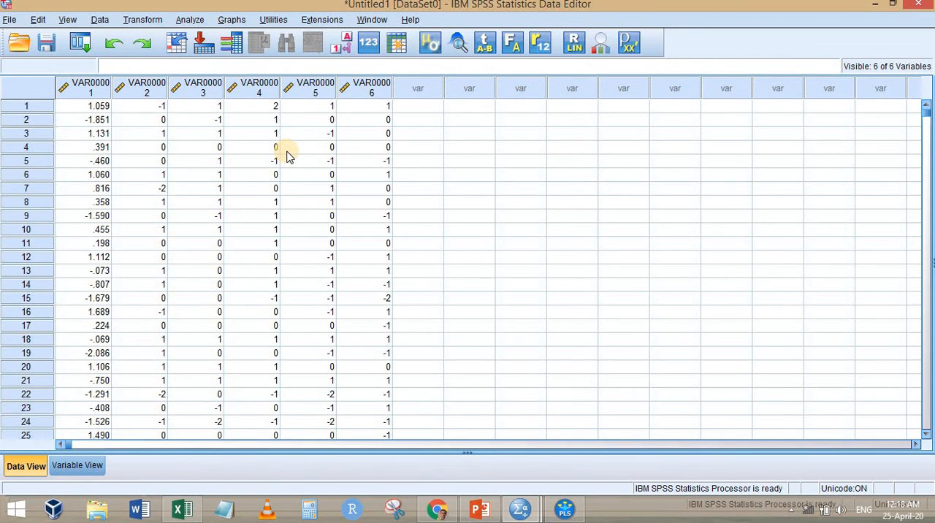
{"action": "key", "text": "ctrl+a"}
{"action": "key", "text": "Delete"}
{"action": "key", "text": "Return"}
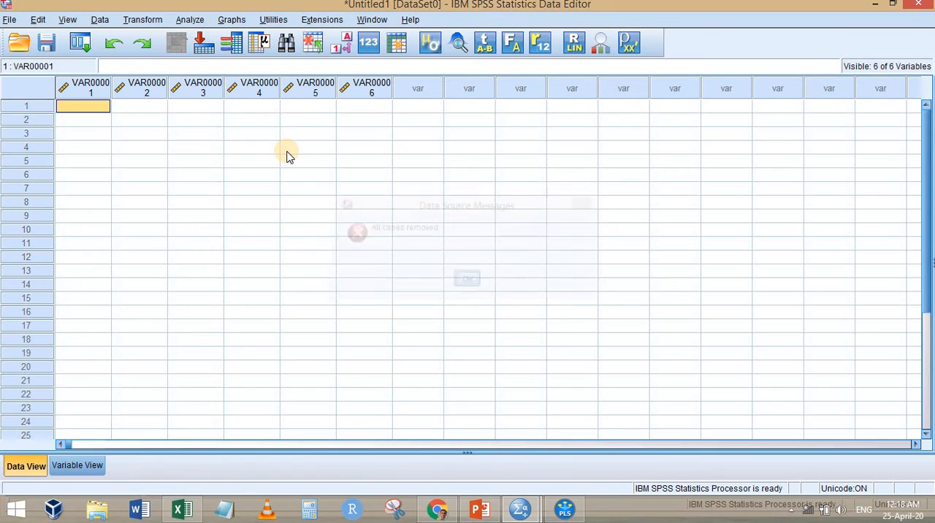
{"action": "key", "text": "ctrl+v"}
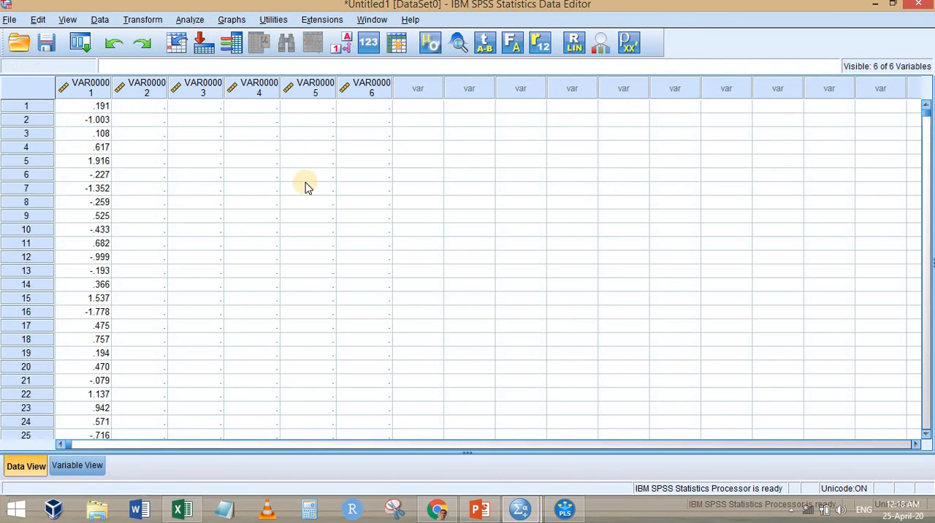
Recall the Explore analysis, reset it, and set VAR00001 as the dependent variable with only plots displayed
{"action": "left_click", "coordinate": [73, 46]}
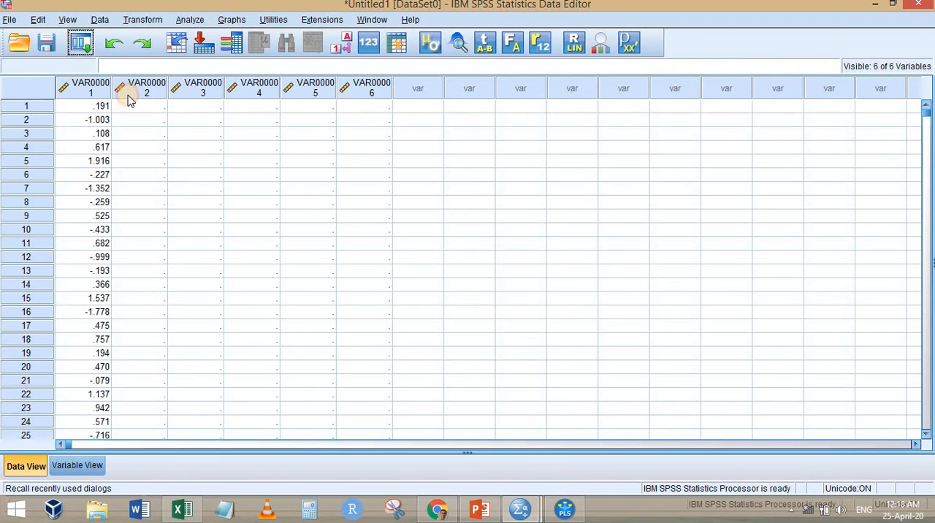
{"action": "key", "text": "Return"}
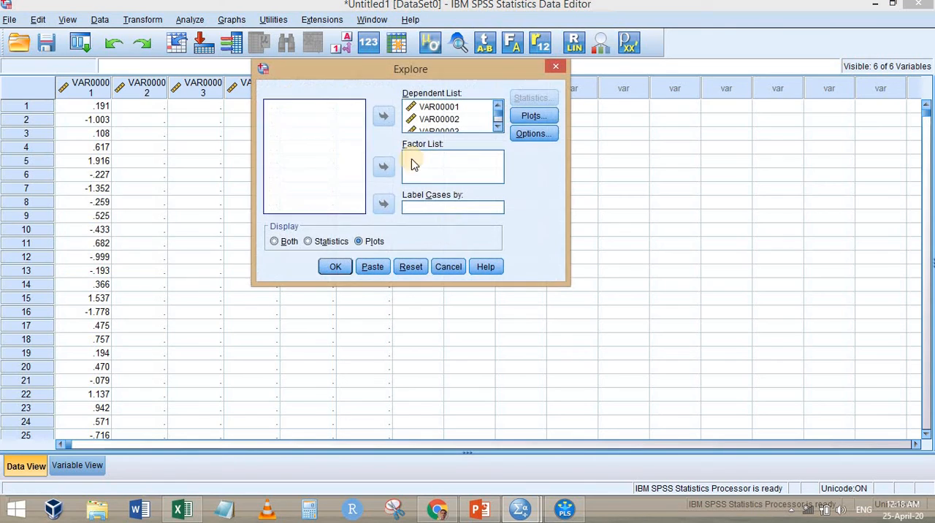
{"action": "left_click", "coordinate": [409, 267]}
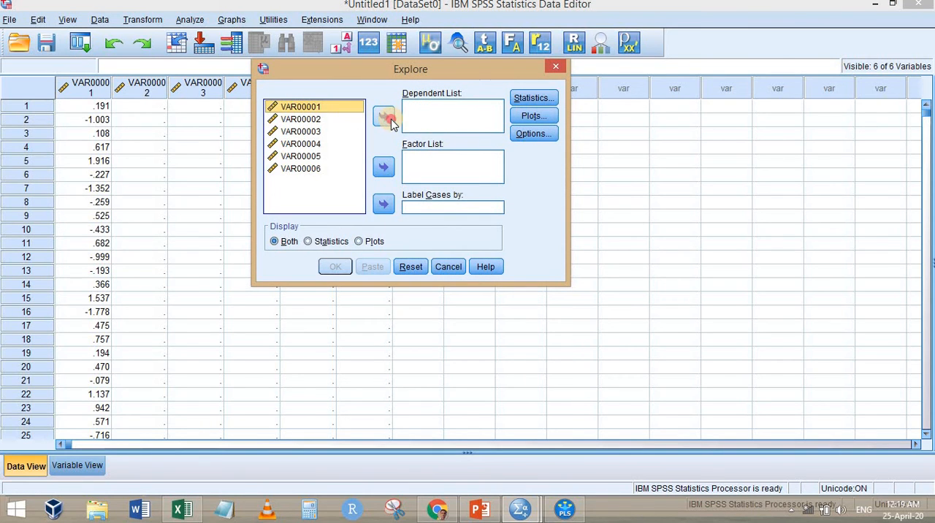
{"action": "left_click", "coordinate": [385, 118]}
{"action": "left_click", "coordinate": [360, 241]}
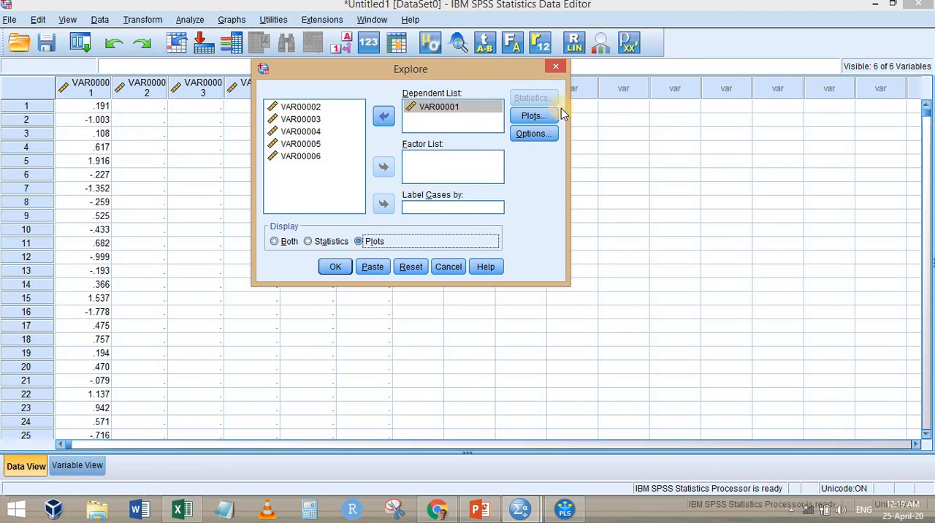
Enable normality plots with tests, turn off the stem-and-leaf plot, and run the Explore analysis
{"action": "left_click", "coordinate": [534, 116]}
{"action": "left_click", "coordinate": [473, 224]}
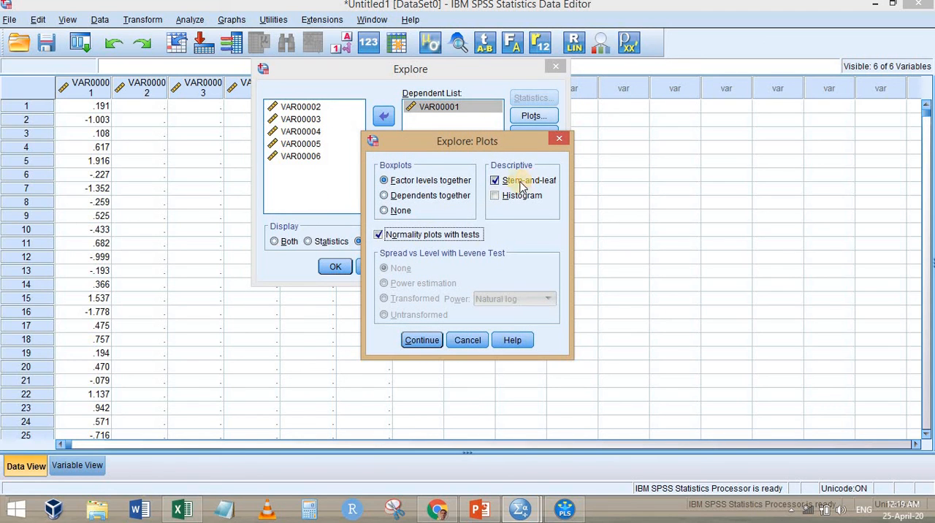
{"action": "left_click", "coordinate": [511, 181]}
{"action": "left_click", "coordinate": [421, 341]}
{"action": "left_click", "coordinate": [336, 267]}
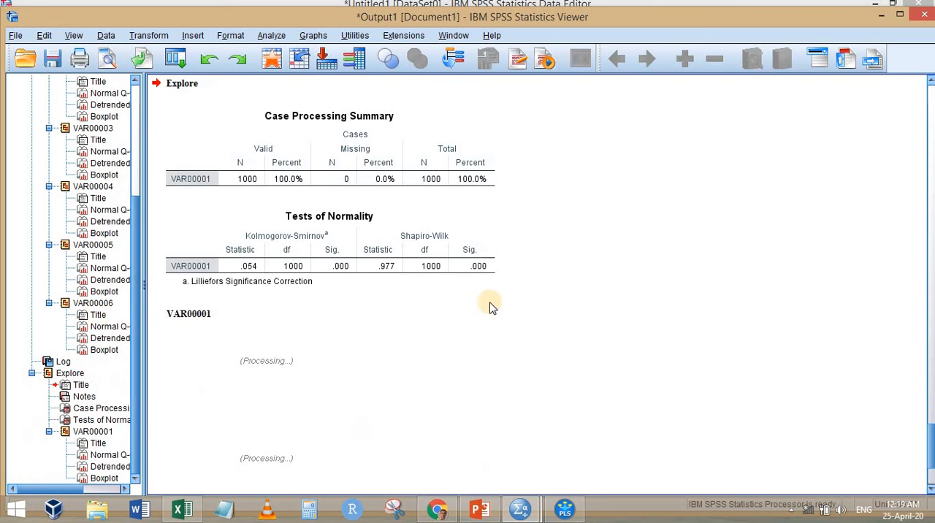
Review the Tests of Normality table for VAR00001 and return to the PLS Predict report in SmartPLS
{"action": "left_click", "coordinate": [344, 279]}
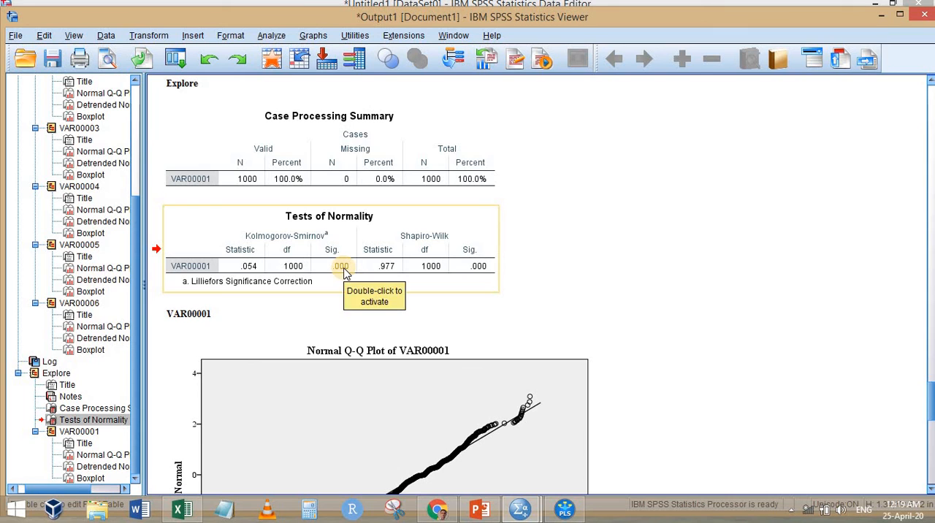
{"action": "left_click", "coordinate": [878, 16]}
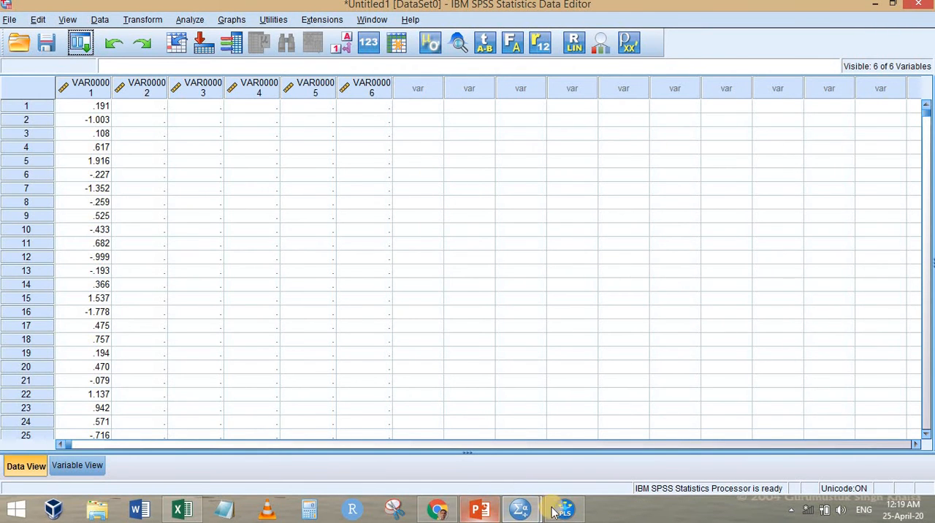
{"action": "left_click", "coordinate": [520, 509]}
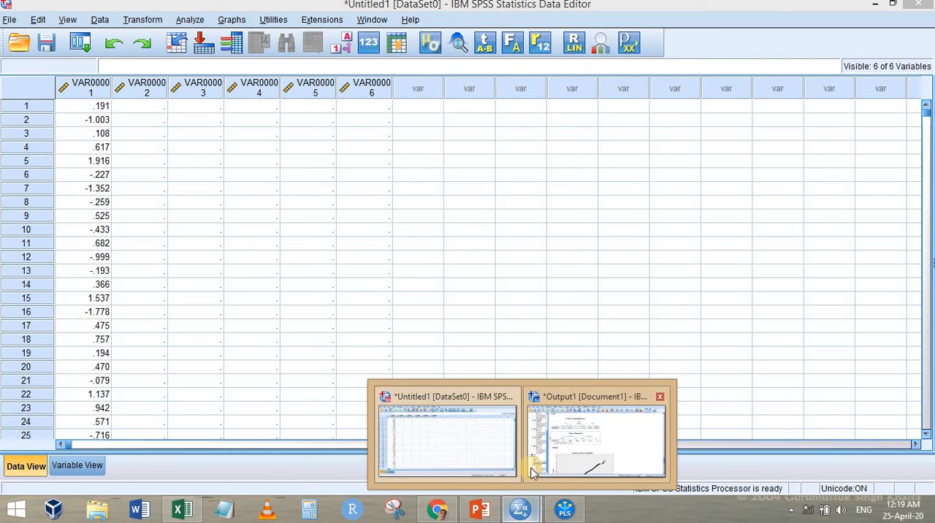
{"action": "left_click", "coordinate": [563, 509]}
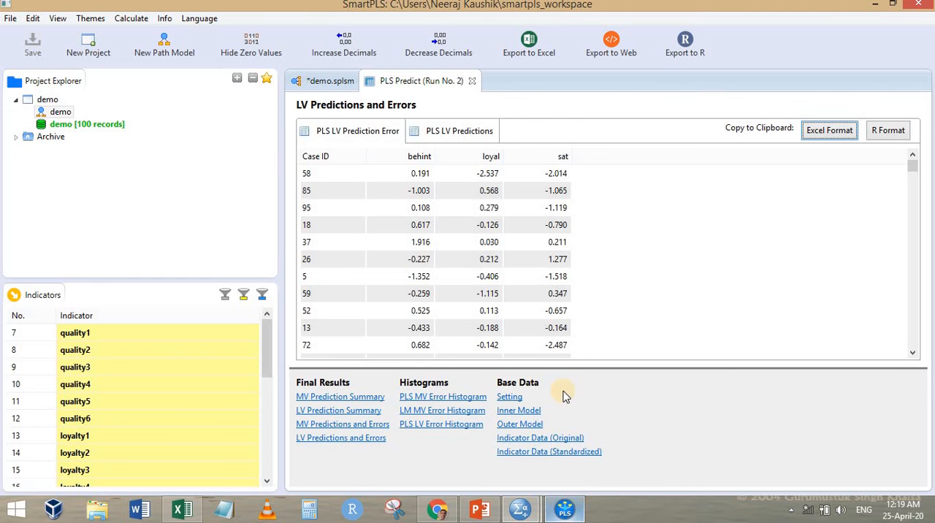
Copy the LV Prediction Summary from PLS Predict run 2 in Excel format and paste it at A1 of Sheet4 in Excel
{"action": "left_click", "coordinate": [334, 412]}
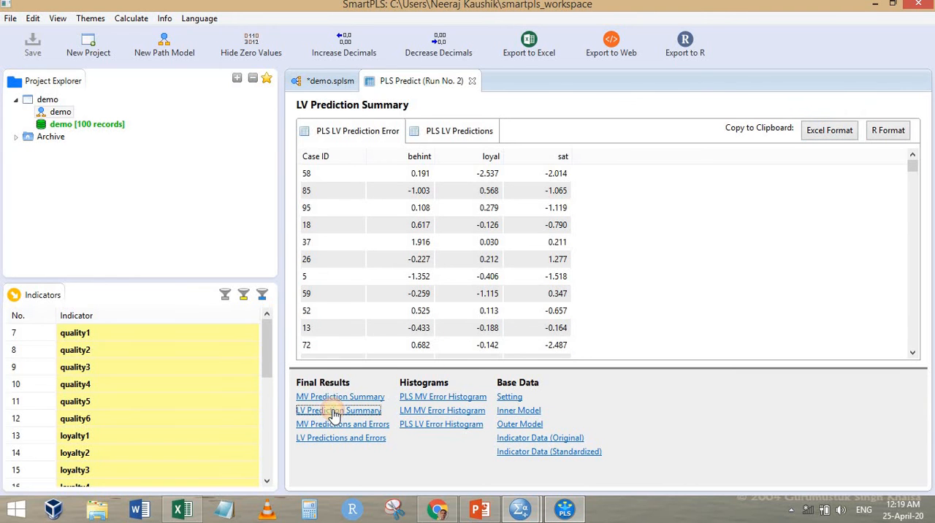
{"action": "left_click", "coordinate": [821, 132]}
{"action": "left_click", "coordinate": [182, 509]}
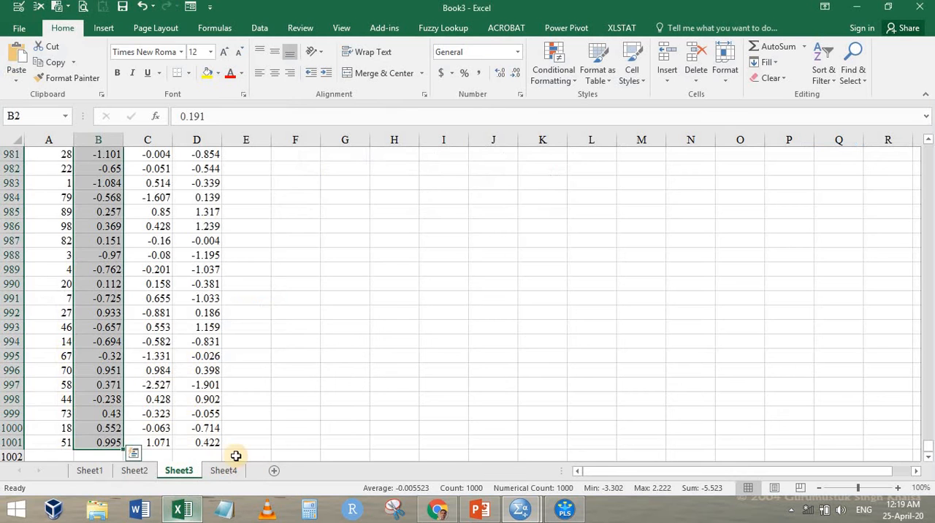
{"action": "left_click", "coordinate": [223, 471]}
{"action": "key", "text": "ctrl+v"}
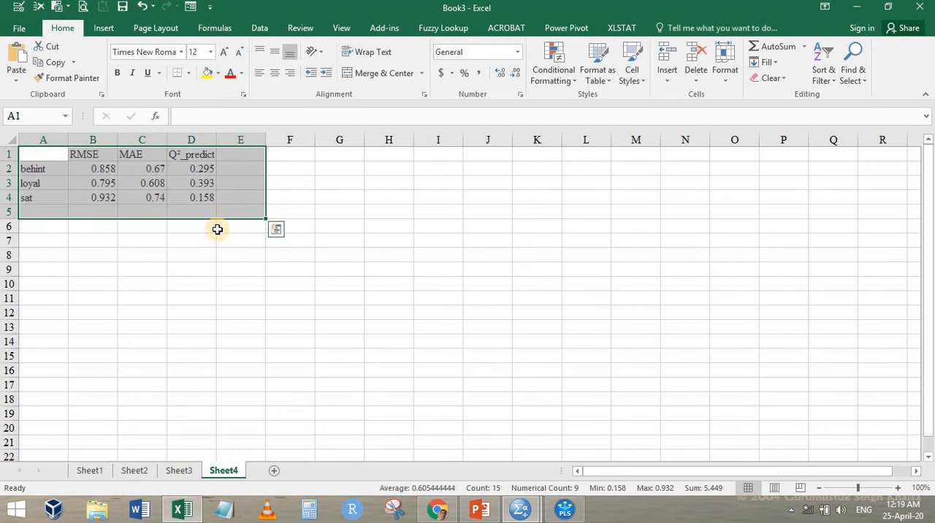
{"action": "left_click", "coordinate": [212, 288]}
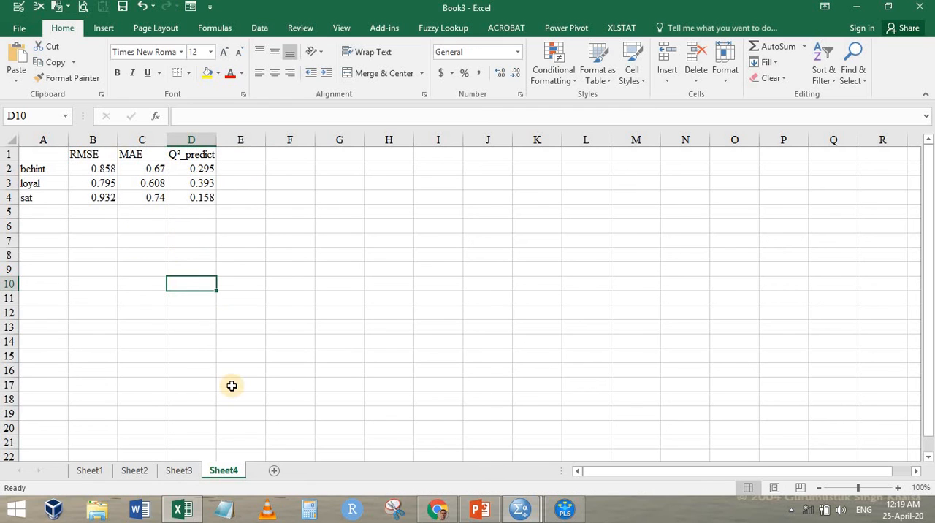
Return to the demo path model in SmartPLS, moving sat above quality and level with loyal, and behint level with quality
{"action": "left_click", "coordinate": [565, 510]}
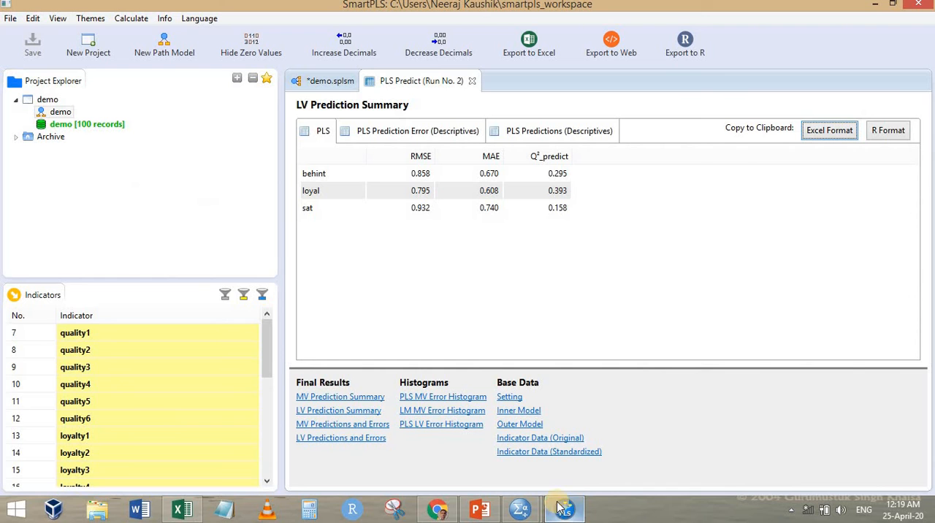
{"action": "left_click", "coordinate": [319, 80]}
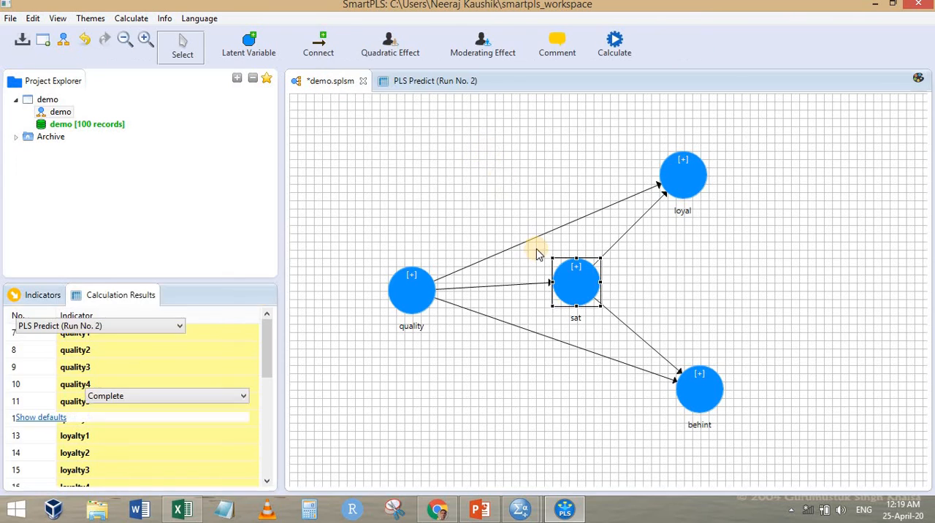
{"action": "left_click_drag", "start_coordinate": [576, 282], "coordinate": [487, 175]}
{"action": "left_click", "coordinate": [704, 381]}
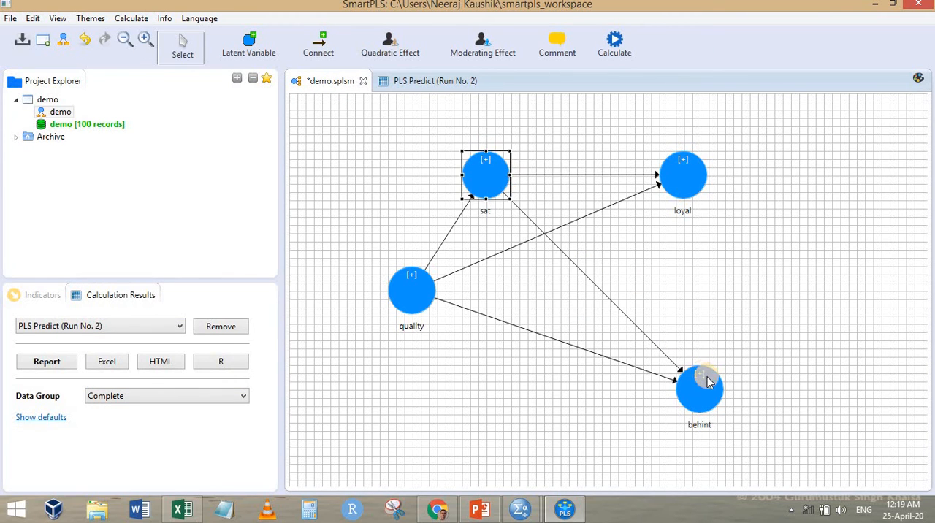
{"action": "left_click_drag", "start_coordinate": [758, 281], "coordinate": [770, 290]}
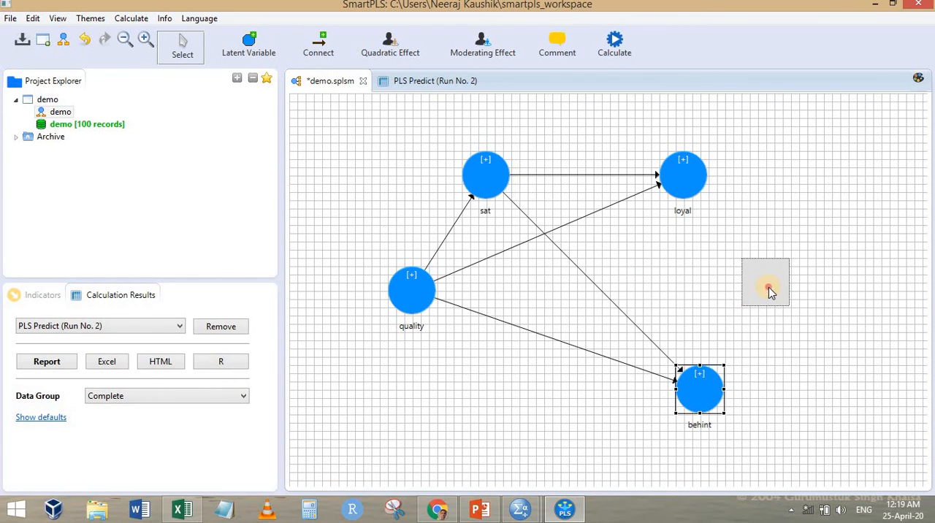
Add a path from loyal to behint in the demo model
{"action": "left_click", "coordinate": [318, 45]}
{"action": "left_click", "coordinate": [680, 181]}
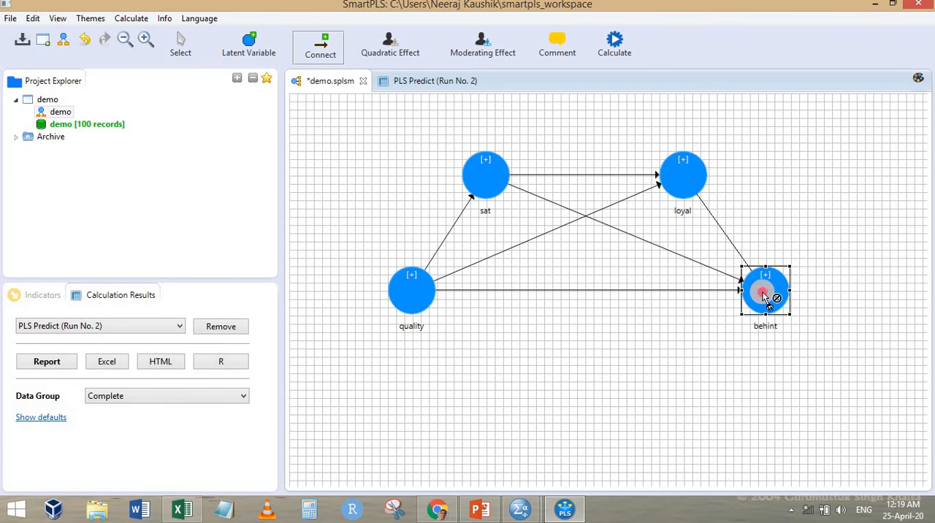
{"action": "left_click", "coordinate": [764, 286]}
Run PLS Predict on the modified model with 10 folds and 10 repetitions, opening the full report
{"action": "left_click", "coordinate": [614, 49]}
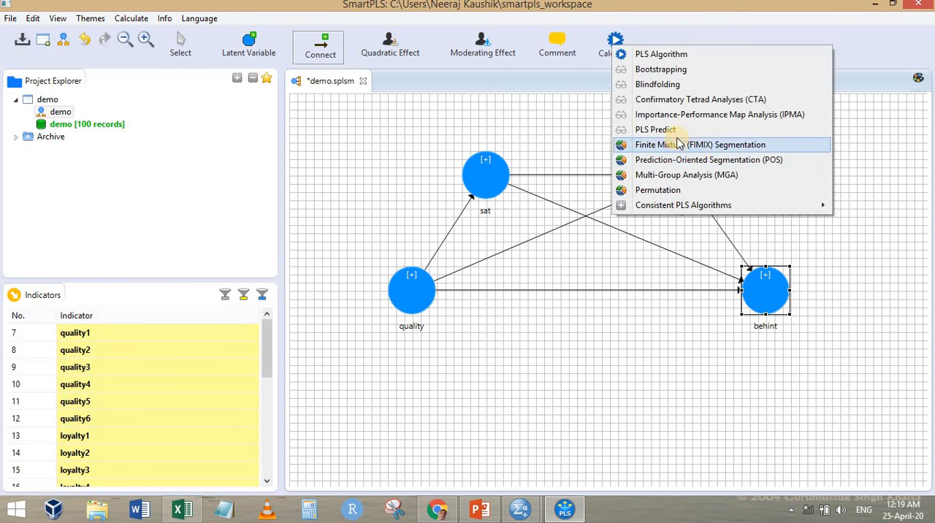
{"action": "left_click", "coordinate": [640, 262]}
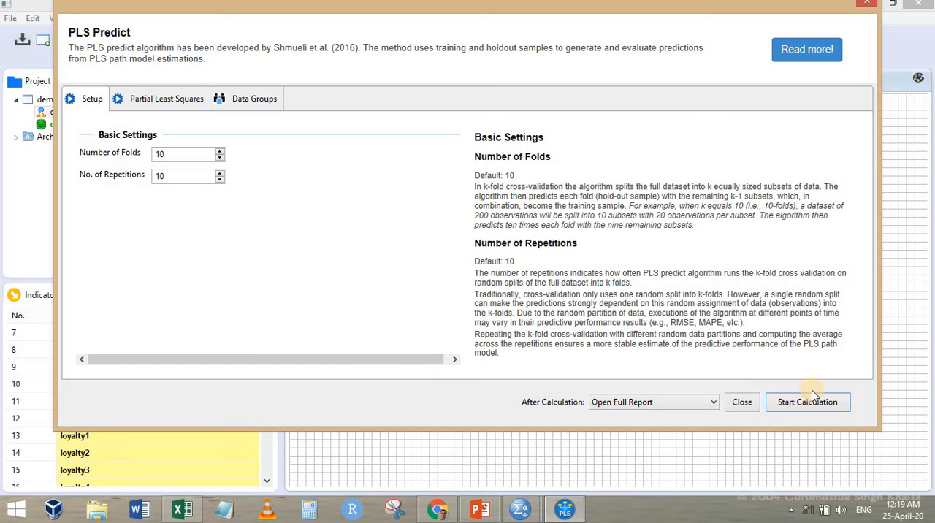
{"action": "left_click", "coordinate": [807, 402]}
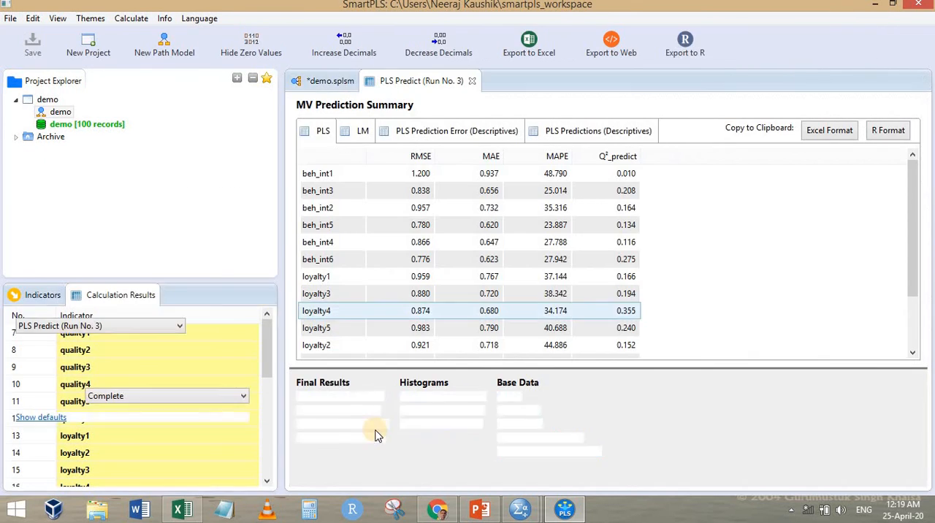
Copy the new run's LV Prediction Summary in Excel format and paste it at E1 of Sheet4 in Excel
{"action": "left_click", "coordinate": [349, 411]}
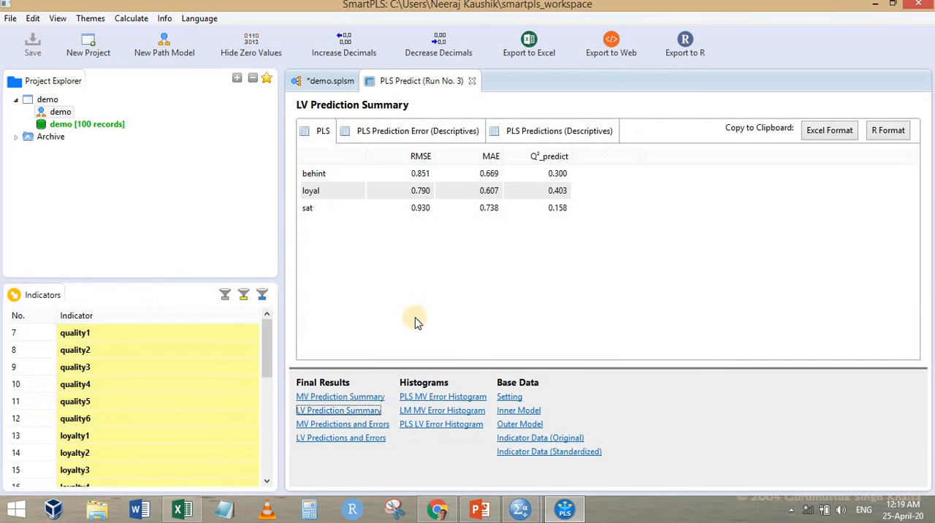
{"action": "left_click", "coordinate": [838, 132]}
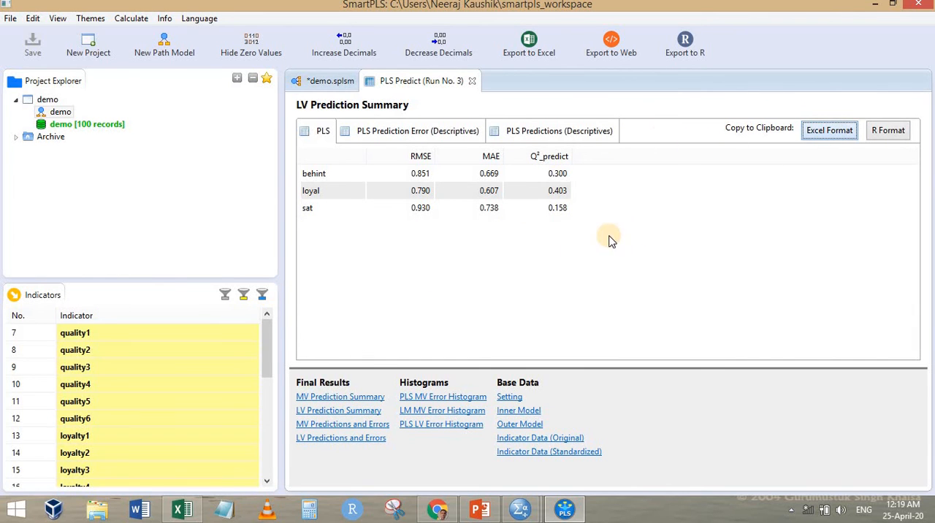
{"action": "key", "text": "alt+Tab"}
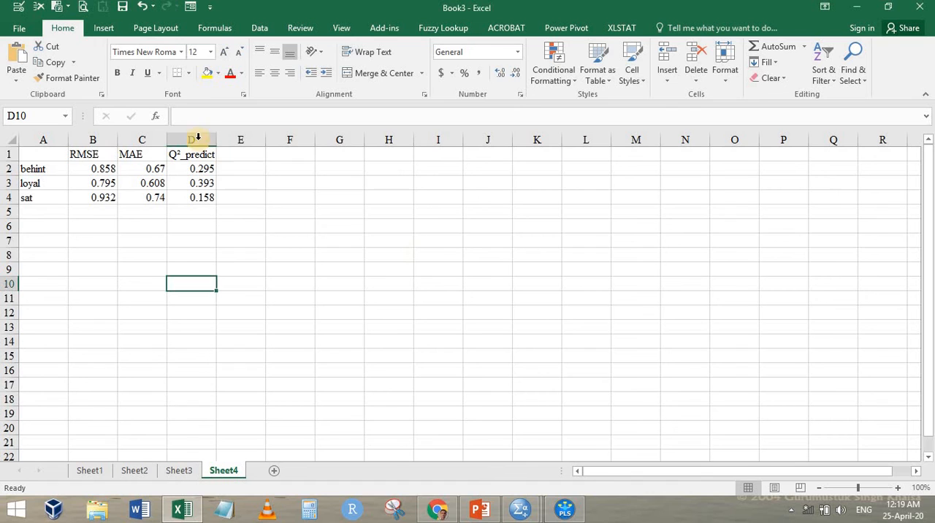
{"action": "left_click", "coordinate": [245, 154]}
{"action": "key", "text": "ctrl+v"}
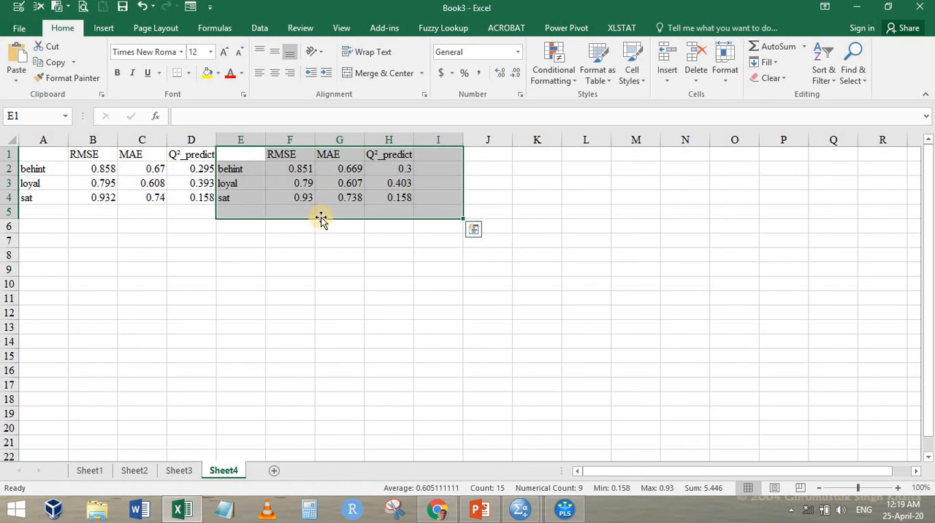
Compare the RMSE columns of both models and fill the second model's RMSE values in F2:F4 with yellow
{"action": "left_click", "coordinate": [304, 170]}
{"action": "left_click", "coordinate": [299, 141]}
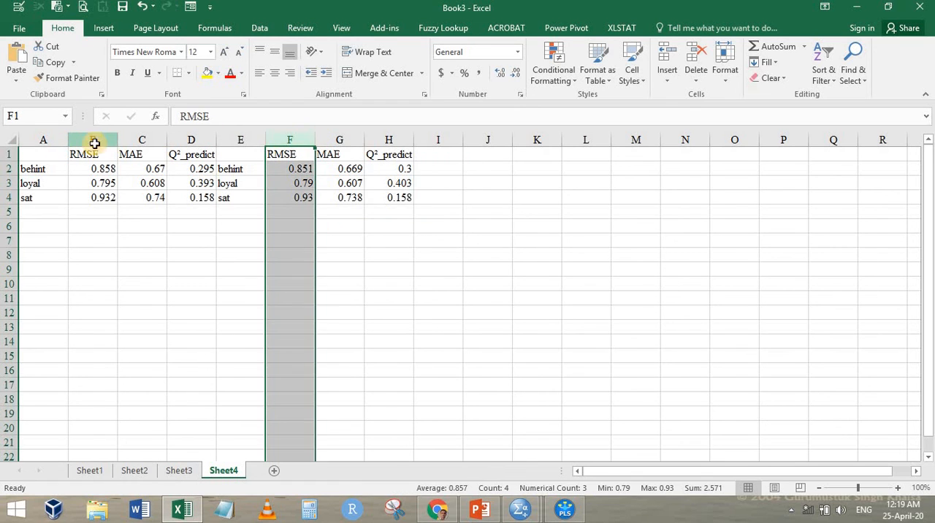
{"action": "left_click", "coordinate": [95, 140], "text": "ctrl"}
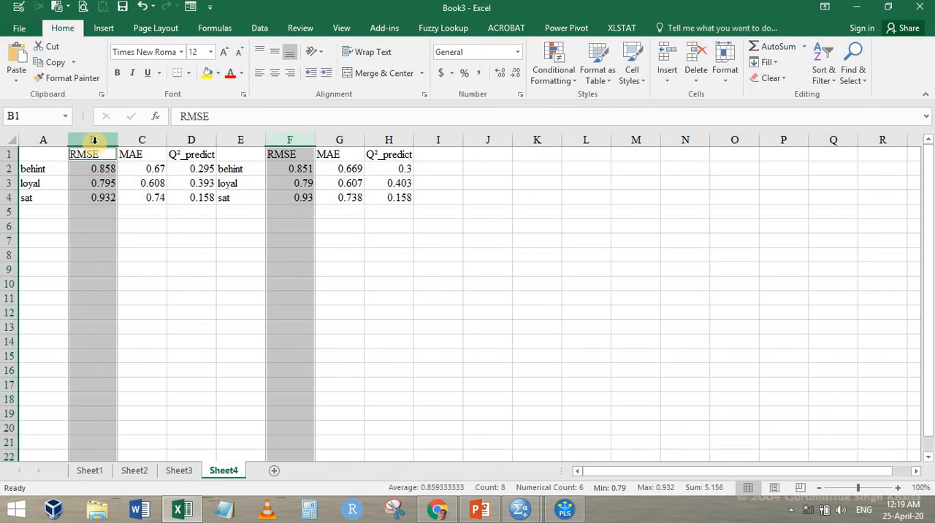
{"action": "left_click", "coordinate": [240, 275]}
{"action": "scroll", "coordinate": [380, 252], "scroll_direction": "up", "scroll_amount": 2}
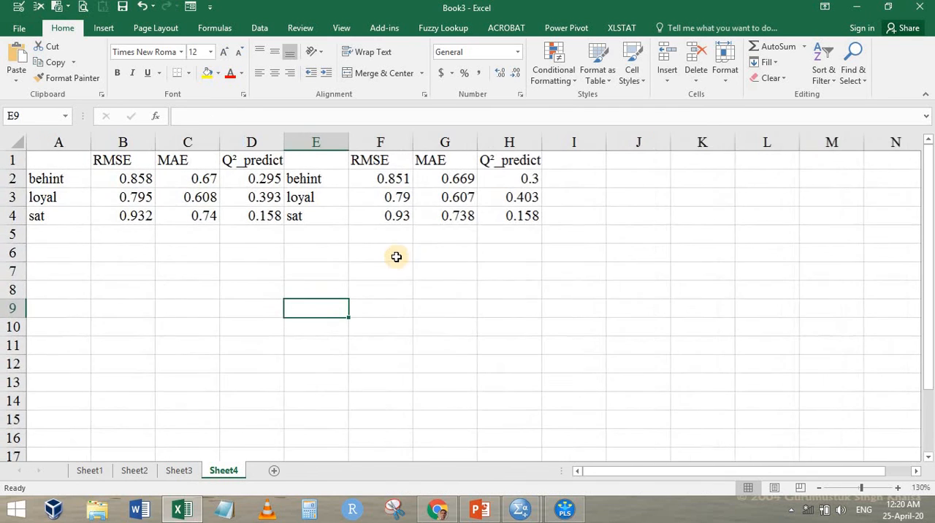
{"action": "left_click", "coordinate": [601, 183]}
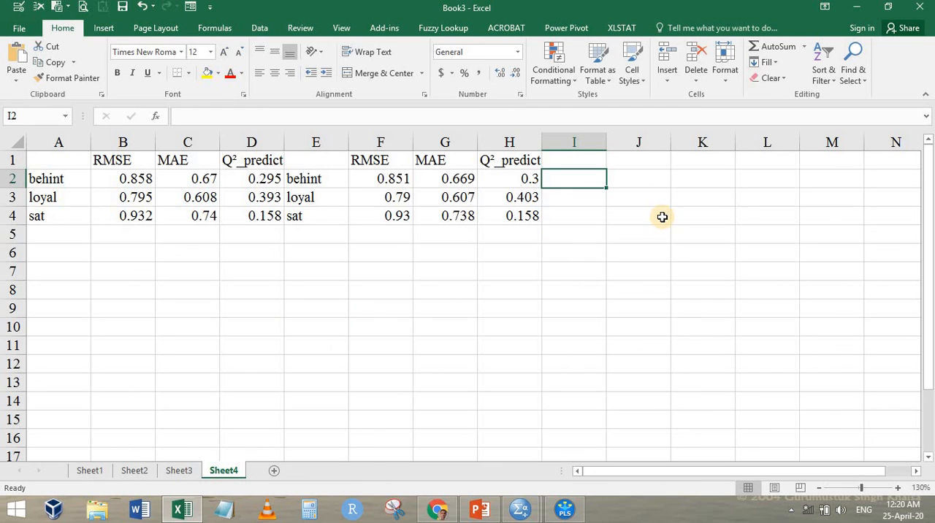
{"action": "left_click", "coordinate": [133, 178]}
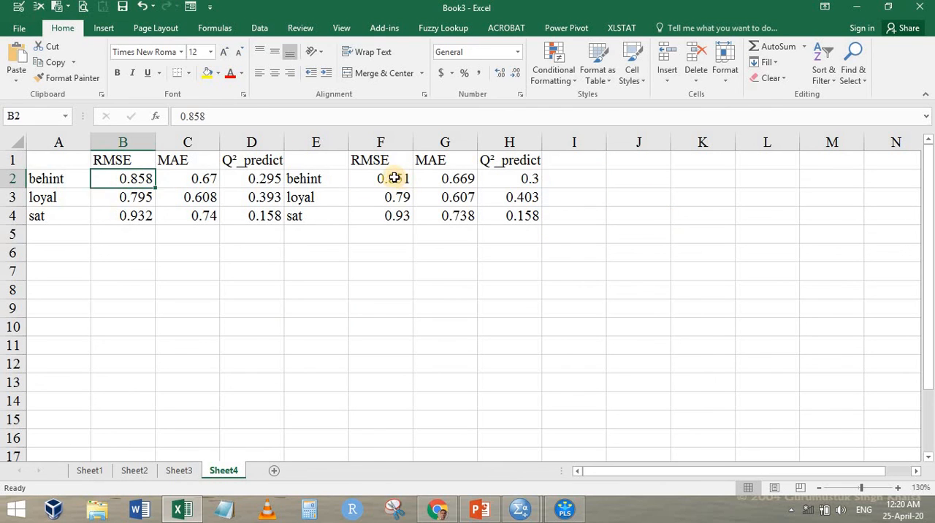
{"action": "left_click", "coordinate": [395, 178]}
{"action": "left_click", "coordinate": [208, 76]}
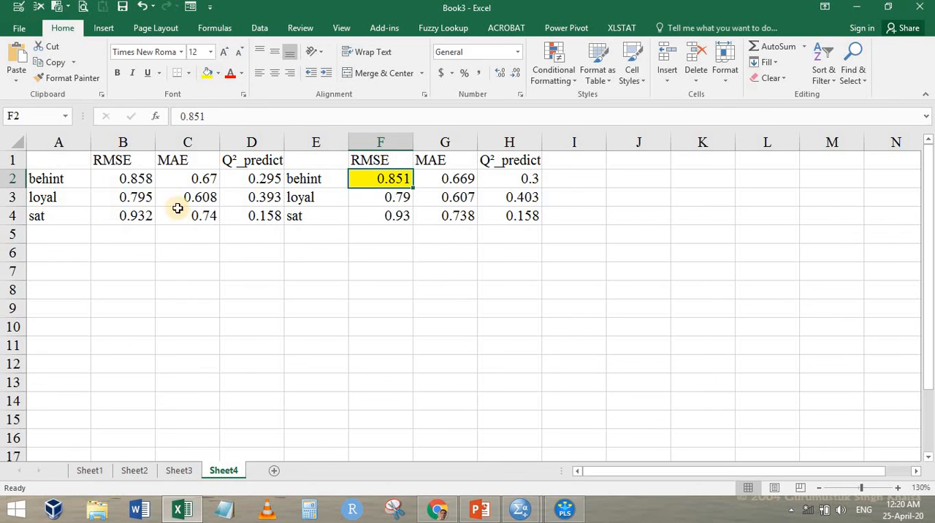
{"action": "left_click", "coordinate": [401, 198]}
{"action": "left_click", "coordinate": [207, 73]}
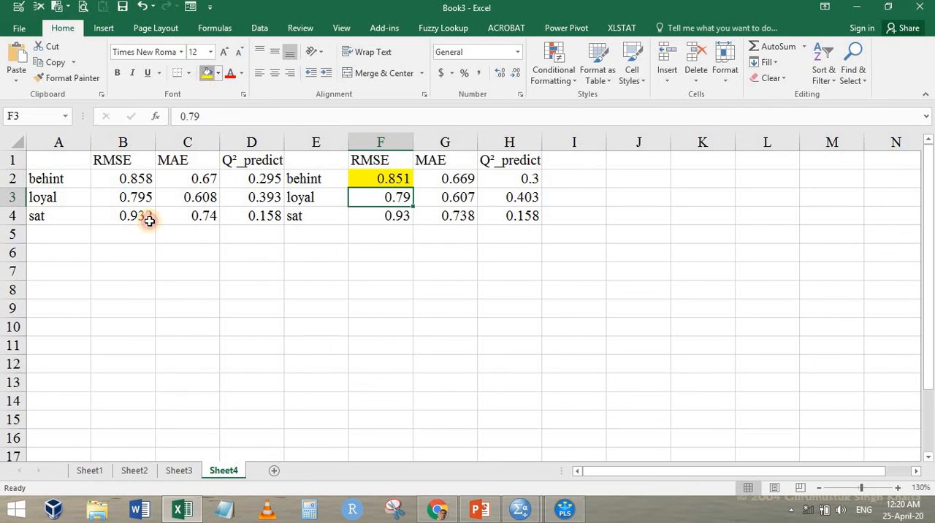
{"action": "left_click", "coordinate": [207, 73]}
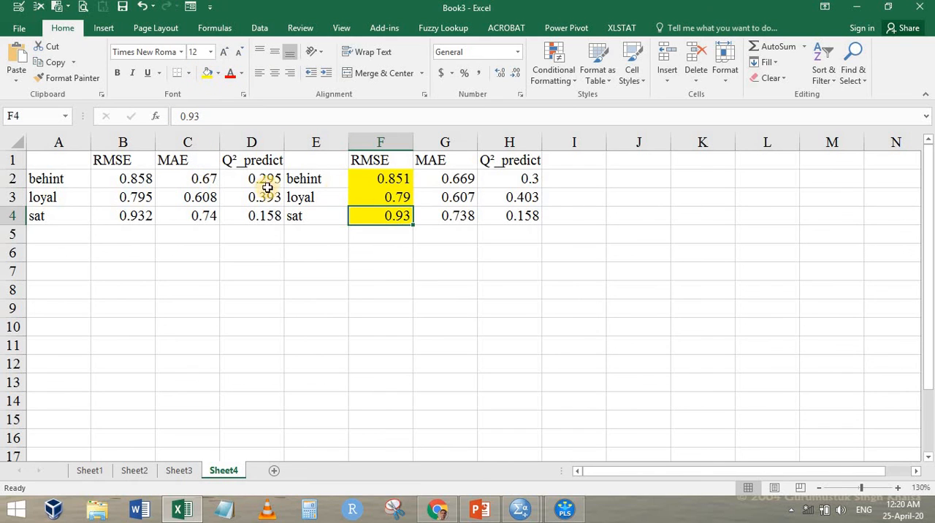
Fill the MAE cells C2, G3 and G4 with yellow
{"action": "left_click", "coordinate": [187, 178]}
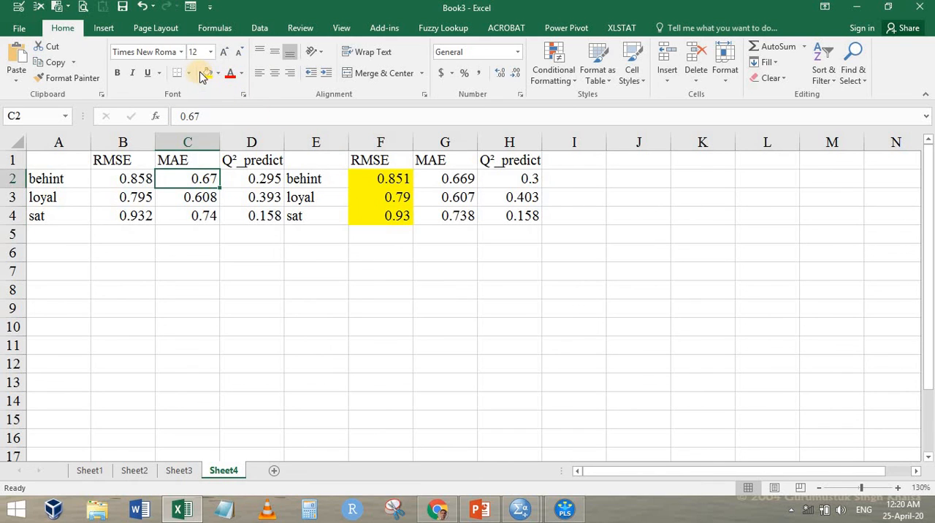
{"action": "left_click", "coordinate": [207, 73]}
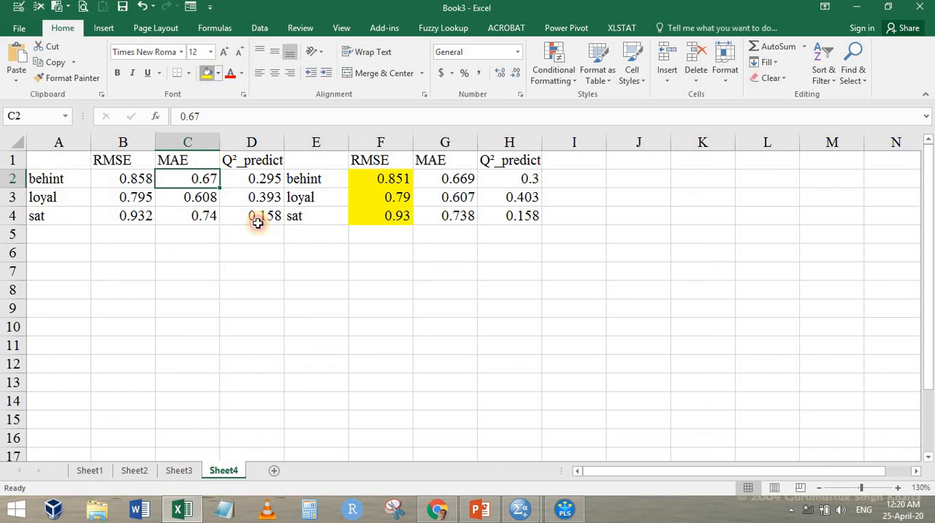
{"action": "left_click", "coordinate": [456, 195]}
{"action": "key", "text": "F4"}
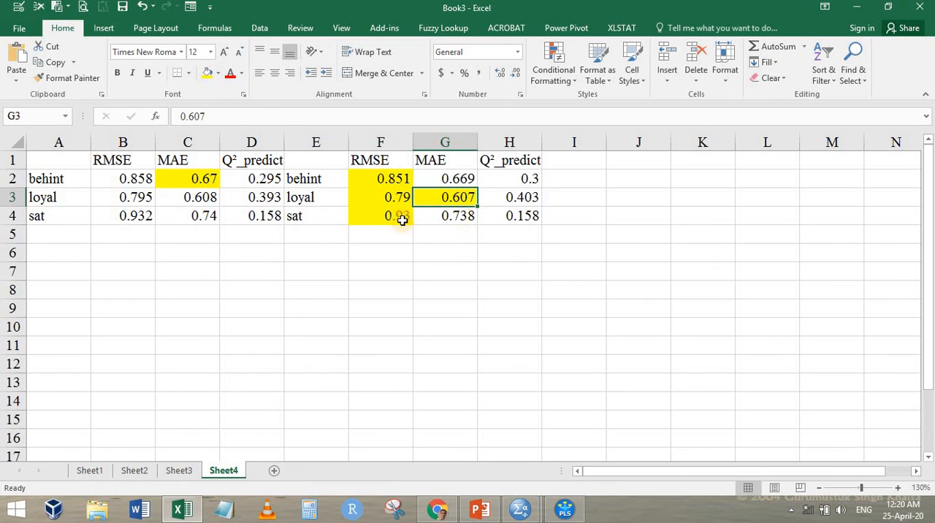
{"action": "left_click", "coordinate": [459, 216]}
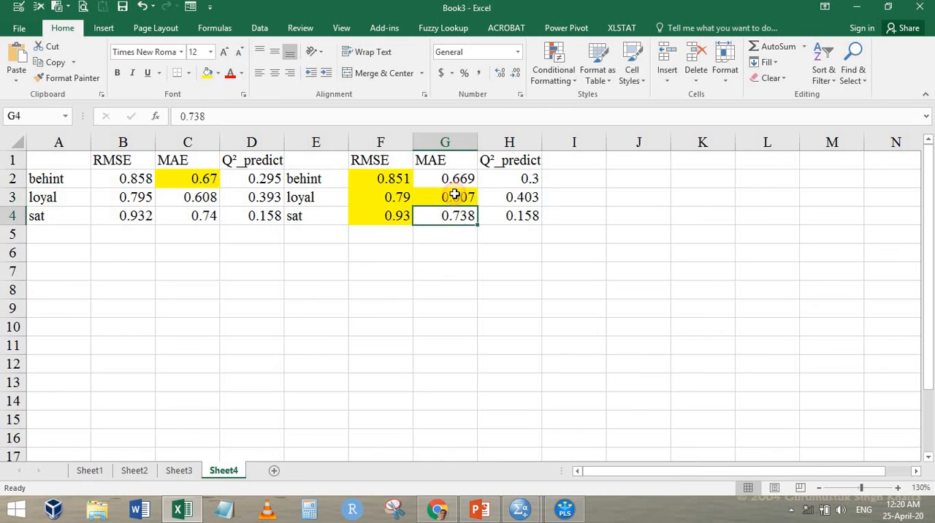
{"action": "left_click", "coordinate": [205, 73]}
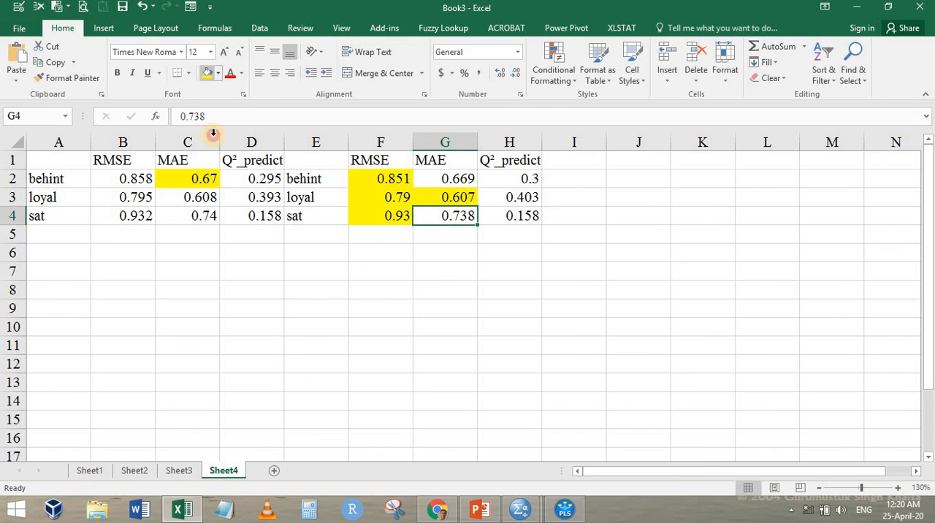
Examine the second model's Q²_predict and MAE values for behint, loyal and sat against the first model's
{"action": "left_click", "coordinate": [509, 179]}
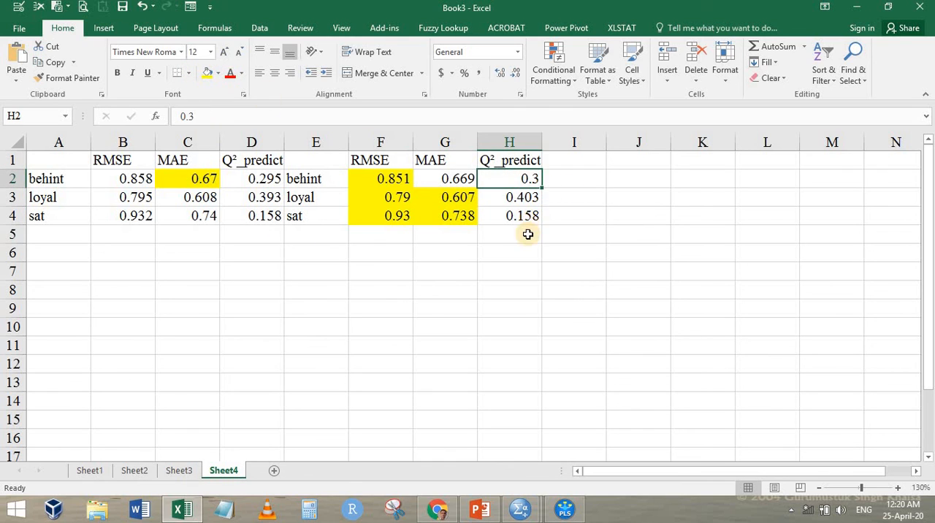
{"action": "left_click", "coordinate": [529, 204]}
{"action": "left_click", "coordinate": [532, 216]}
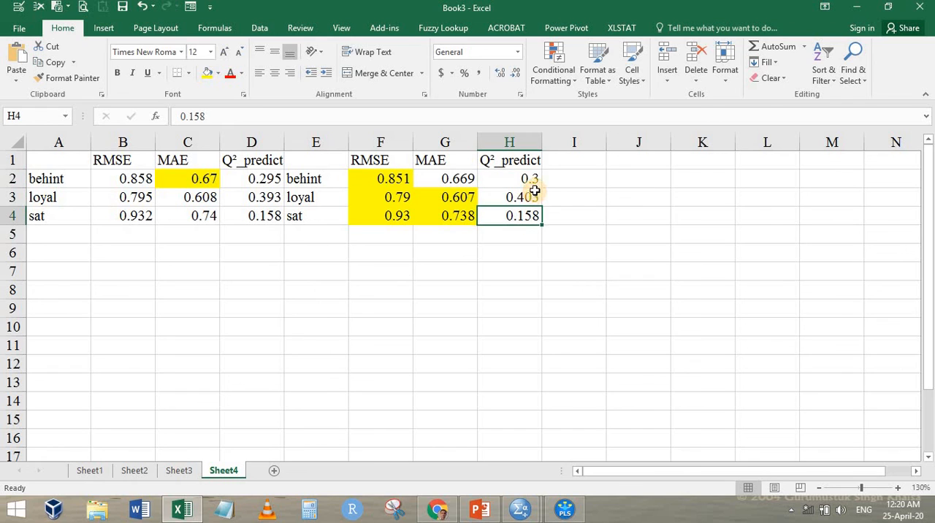
{"action": "left_click_drag", "start_coordinate": [530, 179], "coordinate": [536, 214]}
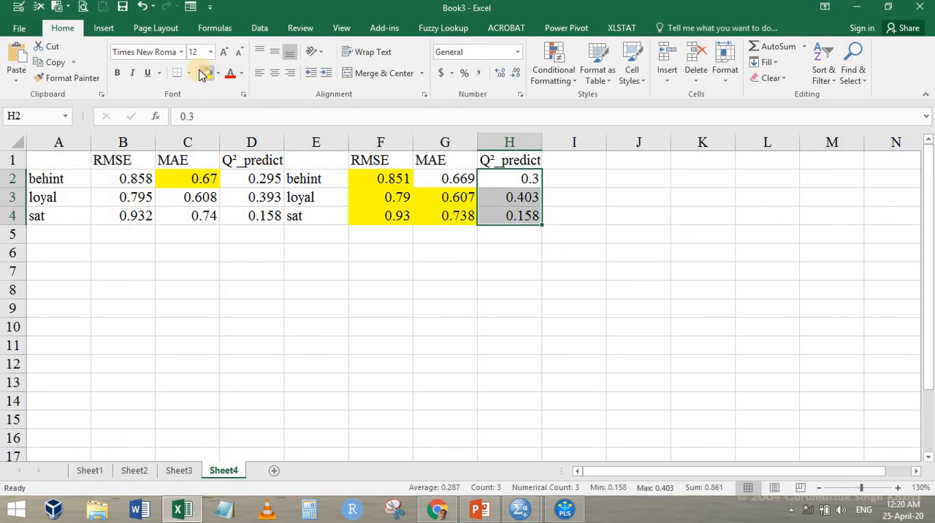
{"action": "left_click", "coordinate": [495, 325]}
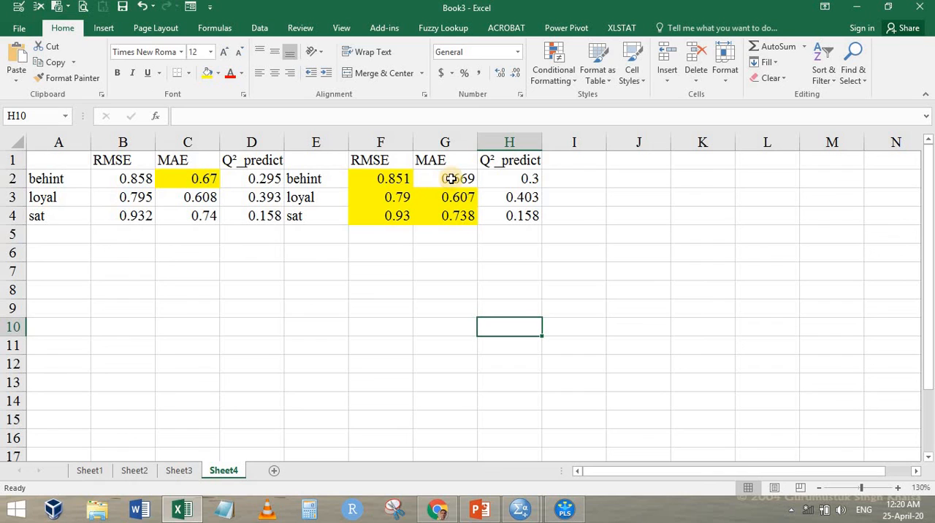
{"action": "left_click_drag", "start_coordinate": [453, 178], "coordinate": [453, 219]}
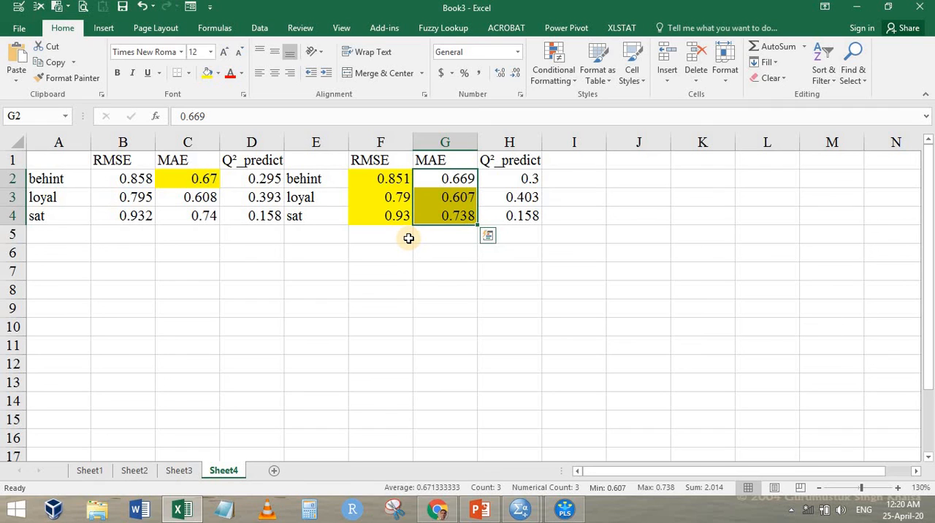
{"action": "left_click", "coordinate": [335, 181]}
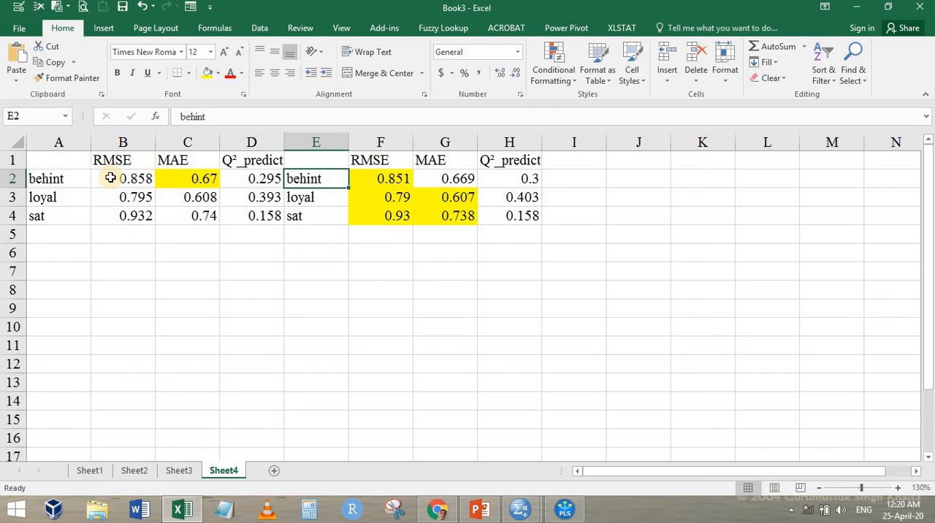
Review both models' construct rows on Sheet4, checking the second model's loyal MAE, Q²_predict column and behint RMSE
{"action": "left_click", "coordinate": [71, 184]}
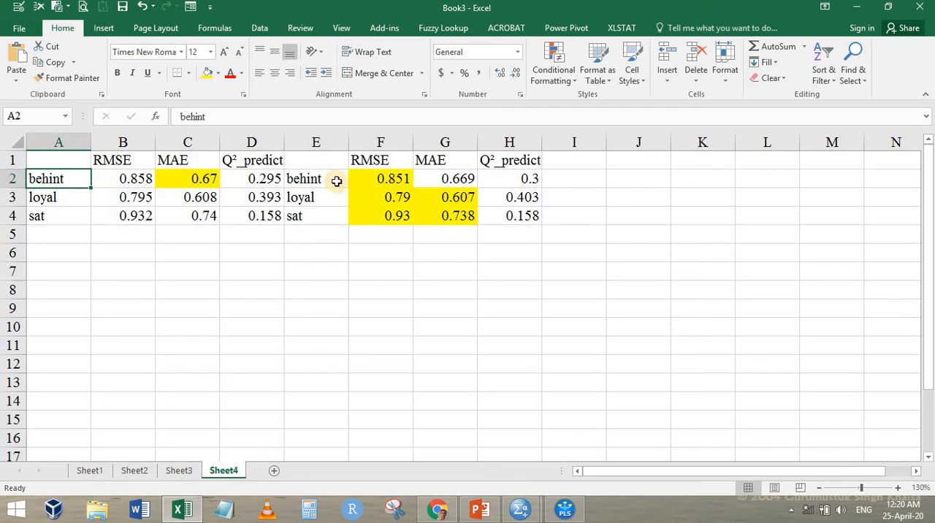
{"action": "left_click", "coordinate": [304, 199]}
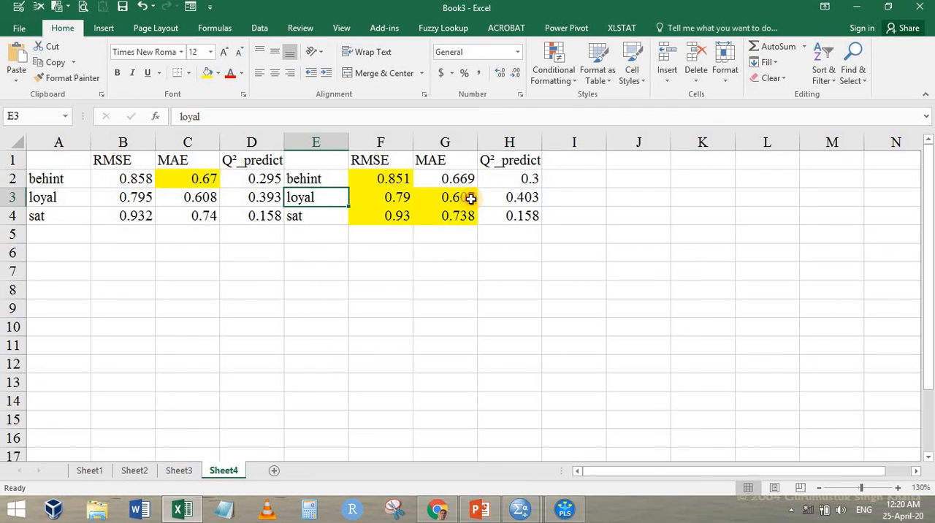
{"action": "left_click", "coordinate": [468, 197]}
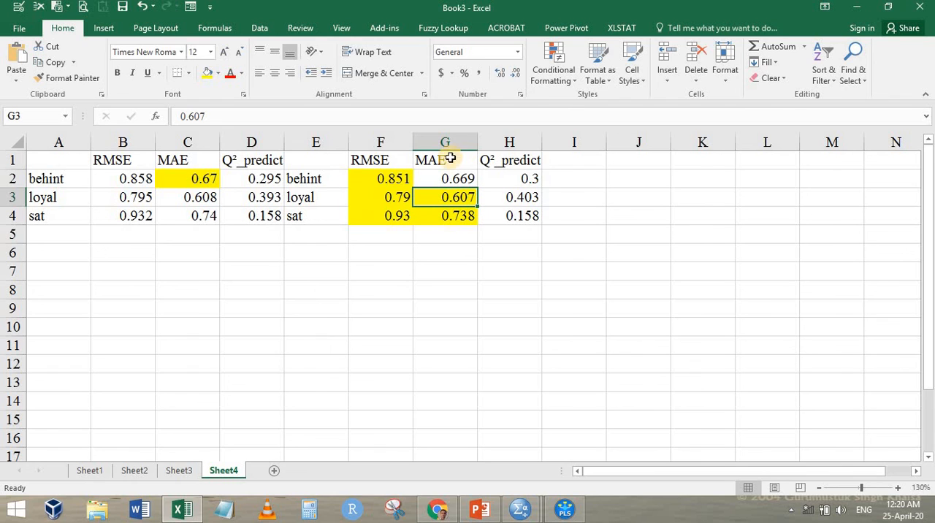
{"action": "left_click_drag", "start_coordinate": [522, 178], "coordinate": [527, 217]}
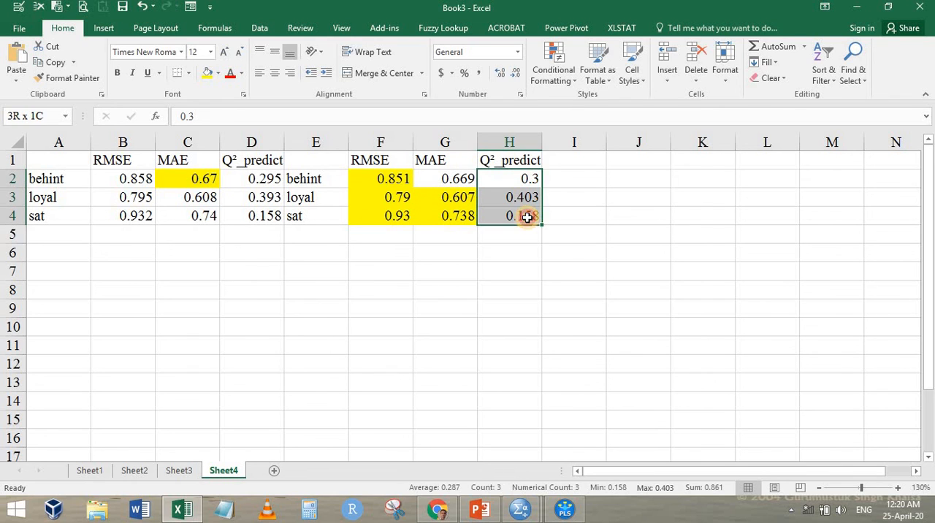
{"action": "left_click", "coordinate": [400, 178]}
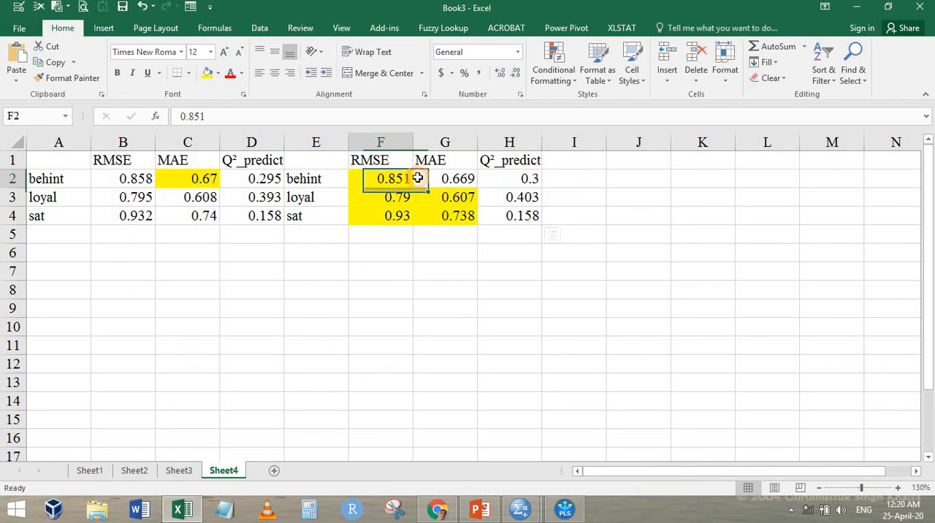
Switch to SmartPLS, display the demo path model and change from the Connect tool to Select
{"action": "left_click", "coordinate": [564, 509]}
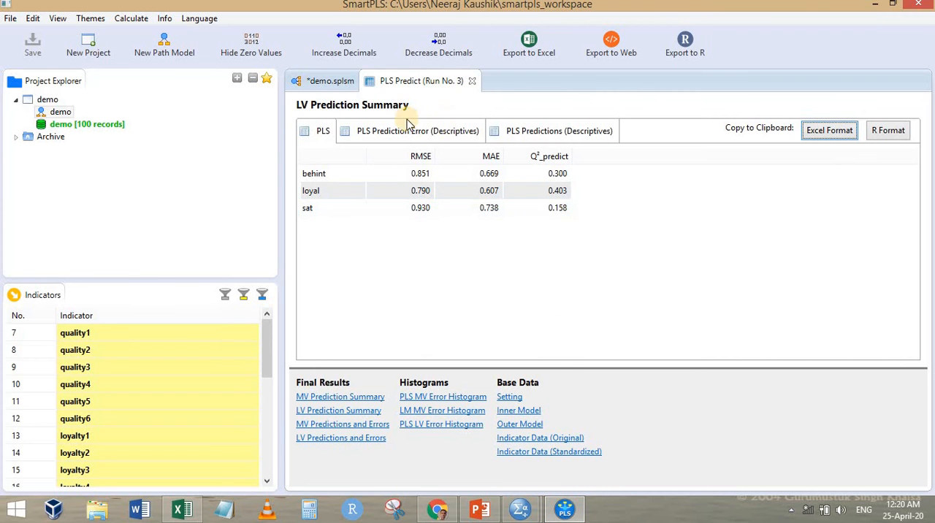
{"action": "left_click", "coordinate": [310, 80]}
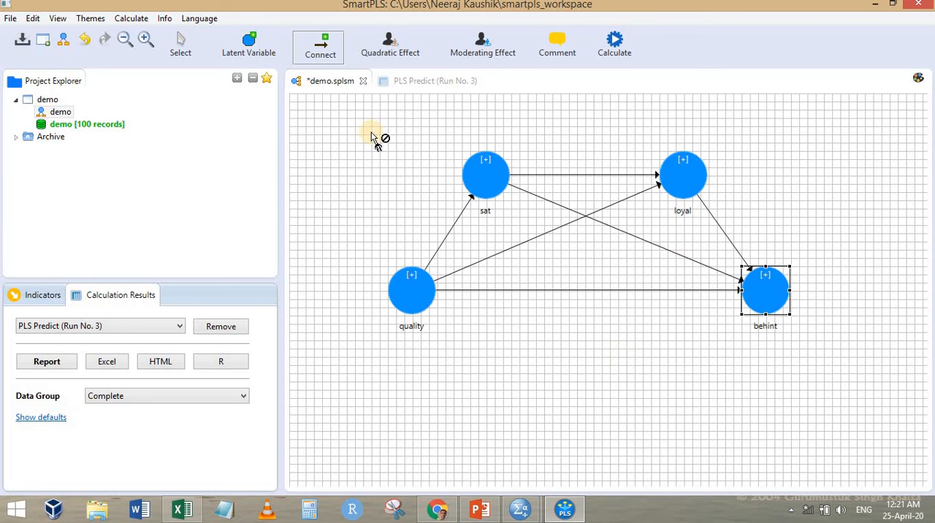
{"action": "right_click", "coordinate": [378, 233]}
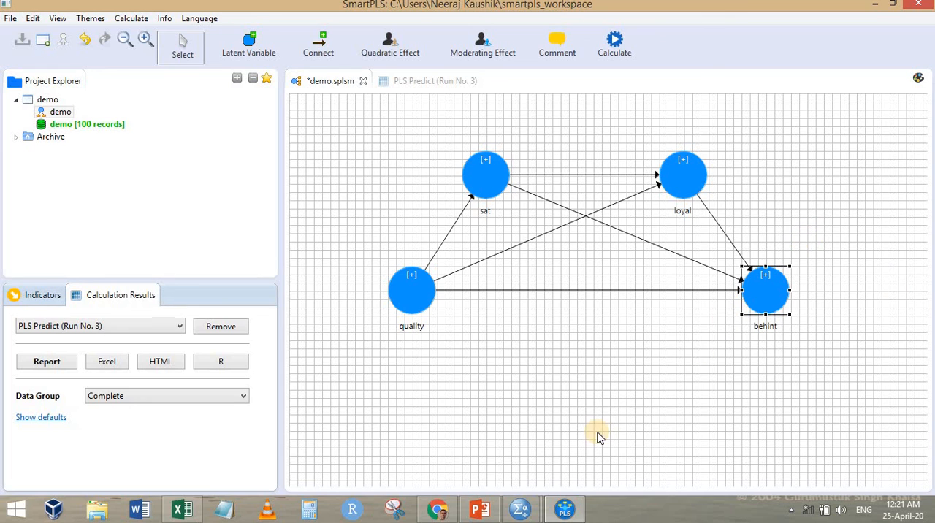
{"action": "left_click", "coordinate": [642, 397]}
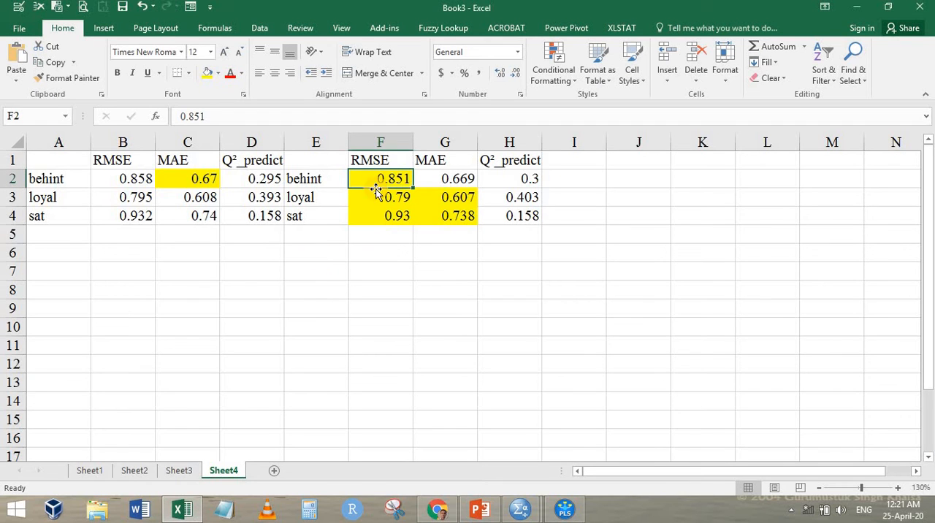
Return to Excel and compare the two models' behint MAE values and the second model's full set of statistics
{"action": "scroll", "coordinate": [450, 259], "scroll_direction": "up", "scroll_amount": 3}
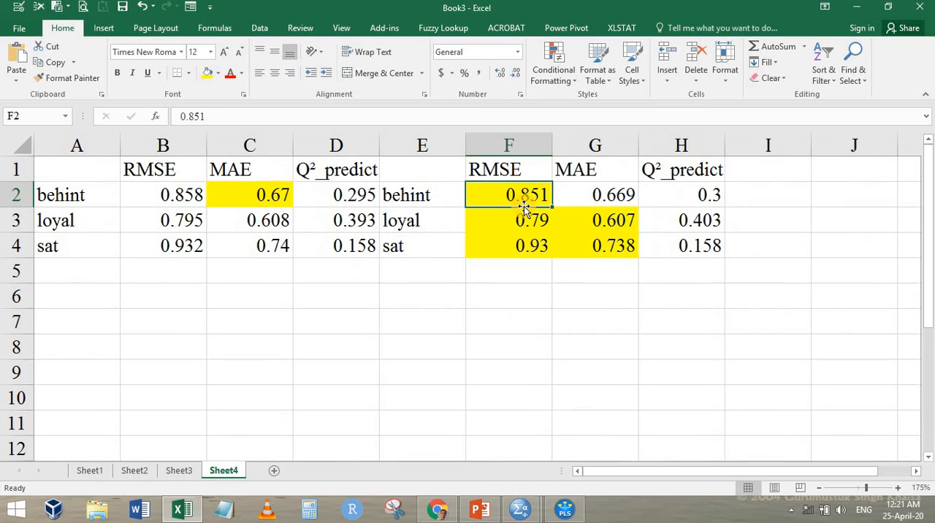
{"action": "left_click", "coordinate": [713, 195]}
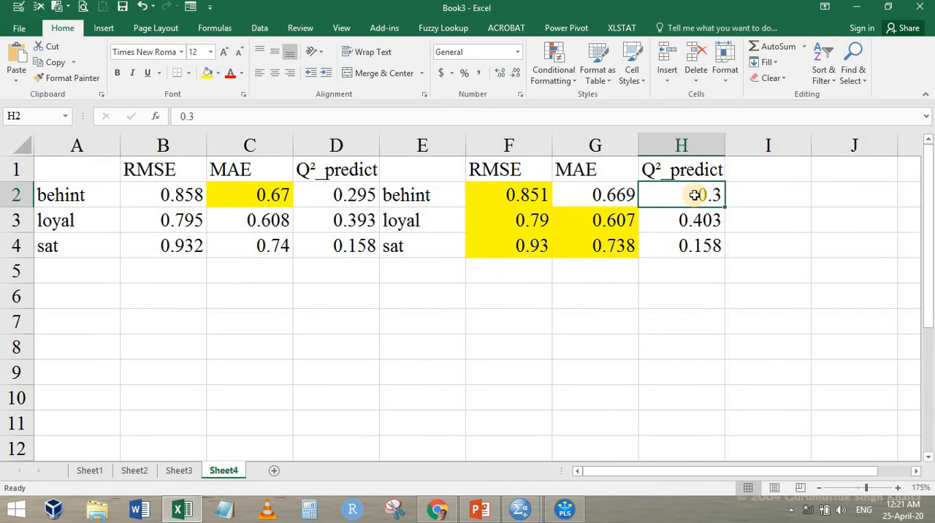
{"action": "left_click", "coordinate": [609, 195]}
{"action": "left_click", "coordinate": [285, 195]}
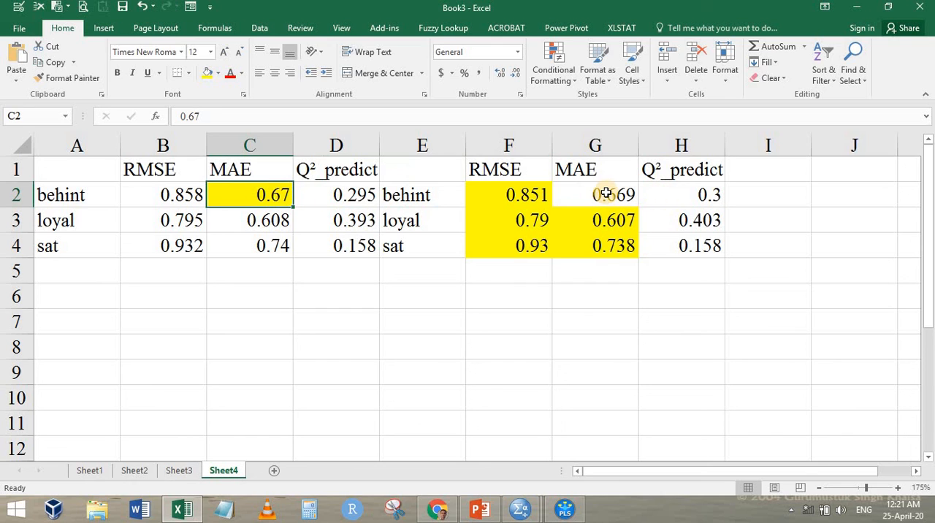
{"action": "left_click", "coordinate": [606, 193]}
{"action": "left_click", "coordinate": [261, 191]}
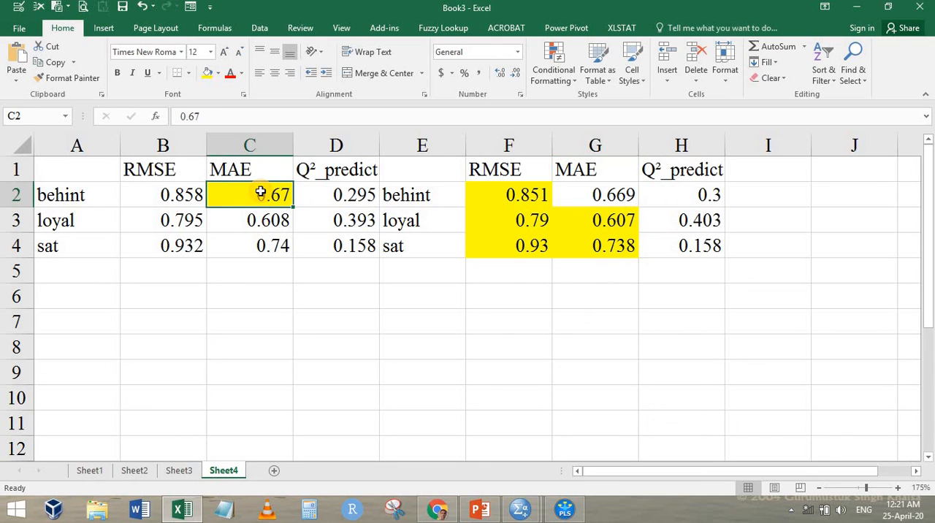
{"action": "left_click", "coordinate": [698, 195]}
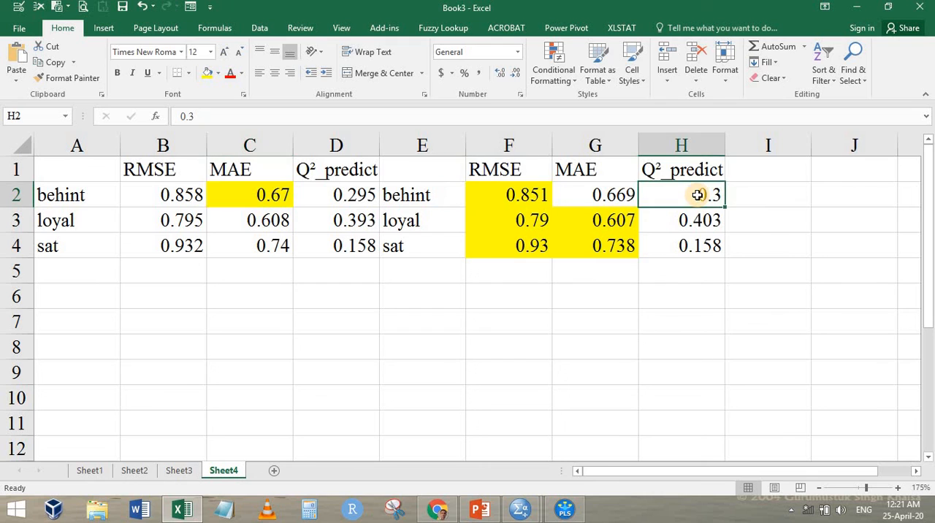
{"action": "left_click_drag", "start_coordinate": [487, 185], "coordinate": [712, 246]}
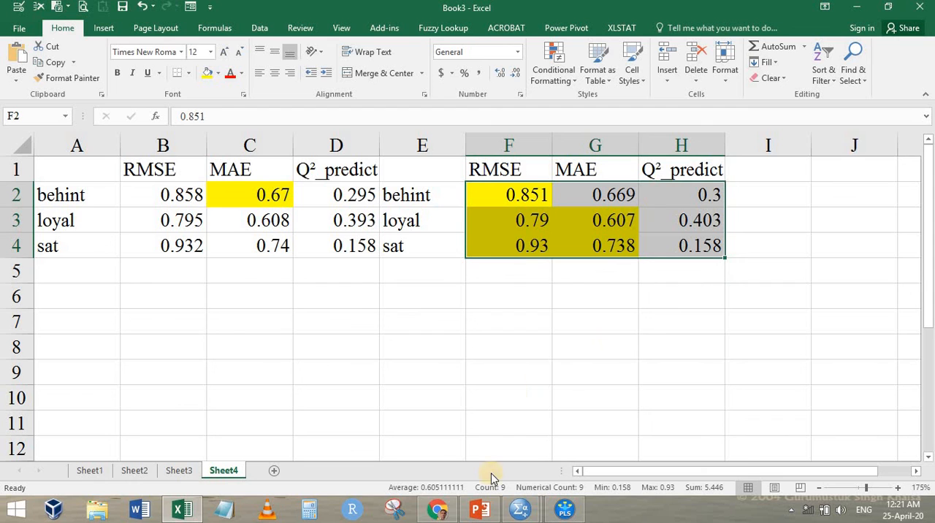
Return to SmartPLS and close the PLS Predict (Run No. 3) report
{"action": "left_click", "coordinate": [437, 509]}
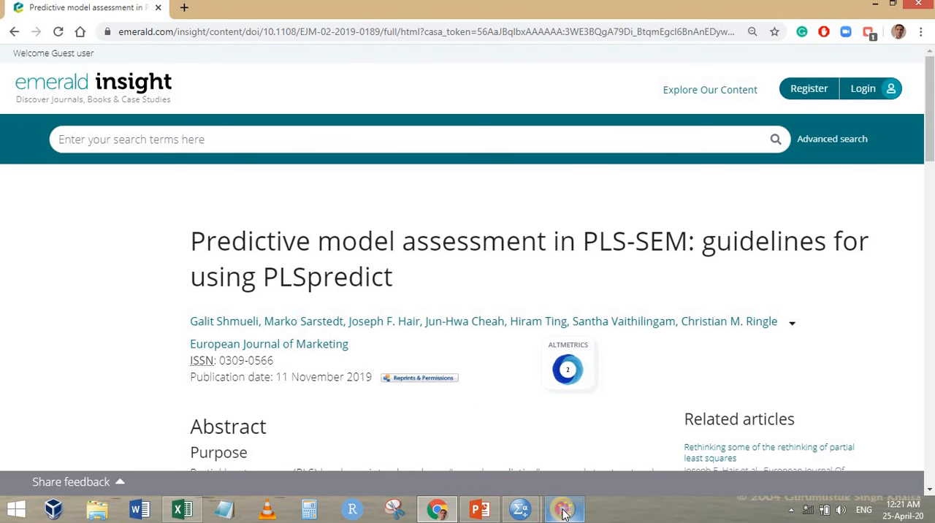
{"action": "left_click", "coordinate": [562, 514]}
{"action": "left_click", "coordinate": [428, 82]}
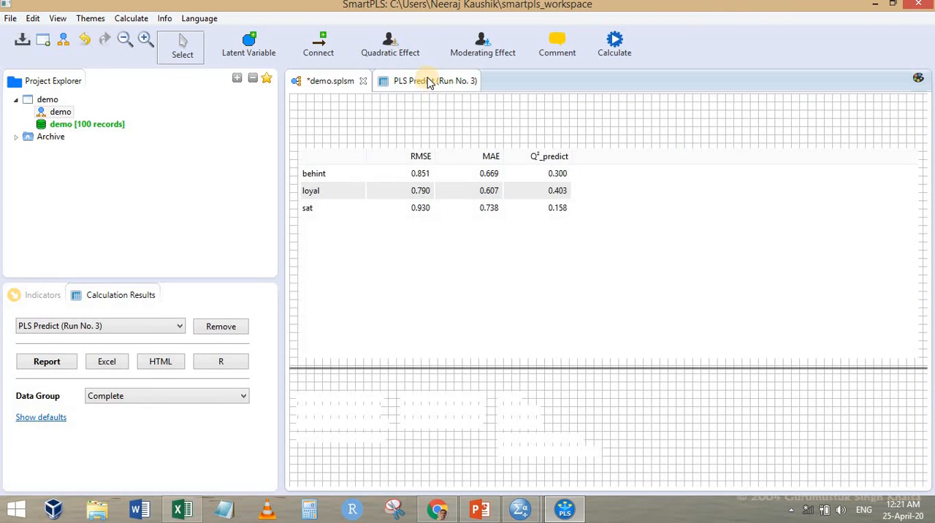
{"action": "left_click", "coordinate": [471, 81]}
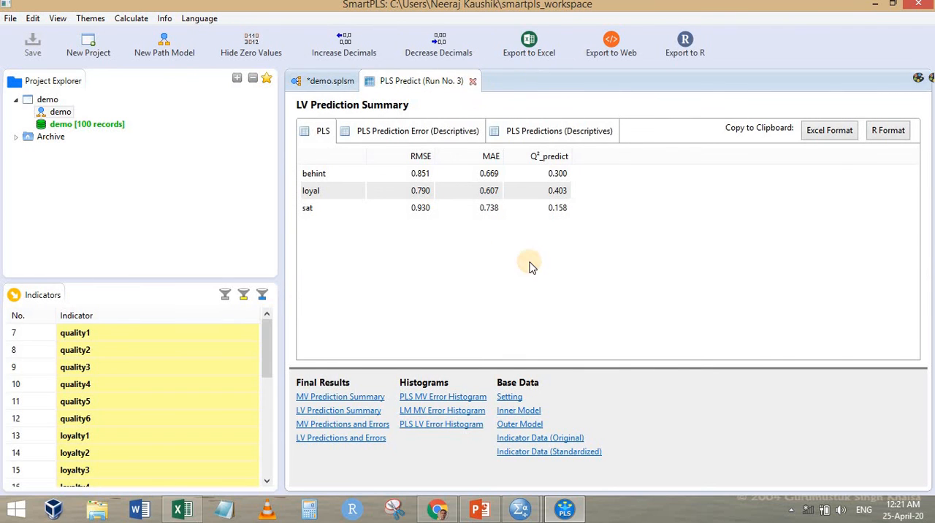
Delete the behint construct from the path model and move sat down between quality and loyal
{"action": "left_click", "coordinate": [774, 293]}
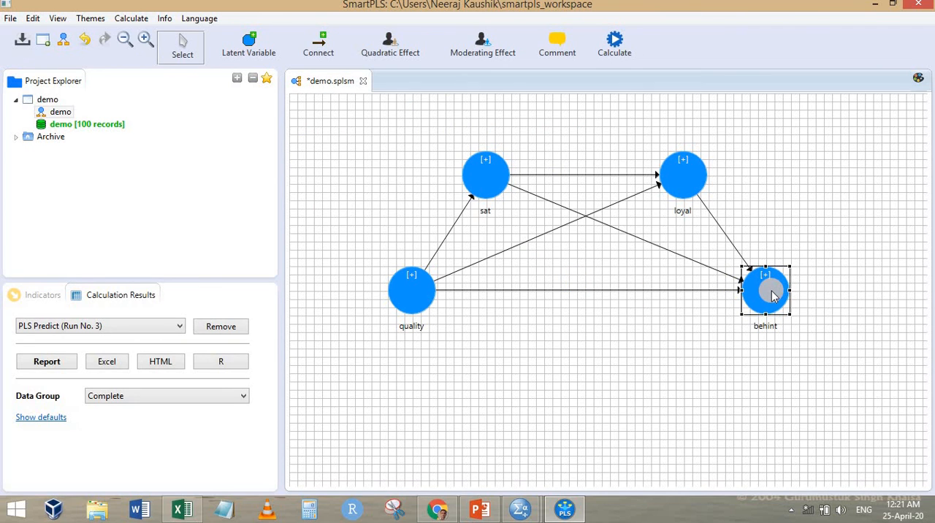
{"action": "key", "text": "Delete"}
{"action": "left_click_drag", "start_coordinate": [502, 195], "coordinate": [600, 302]}
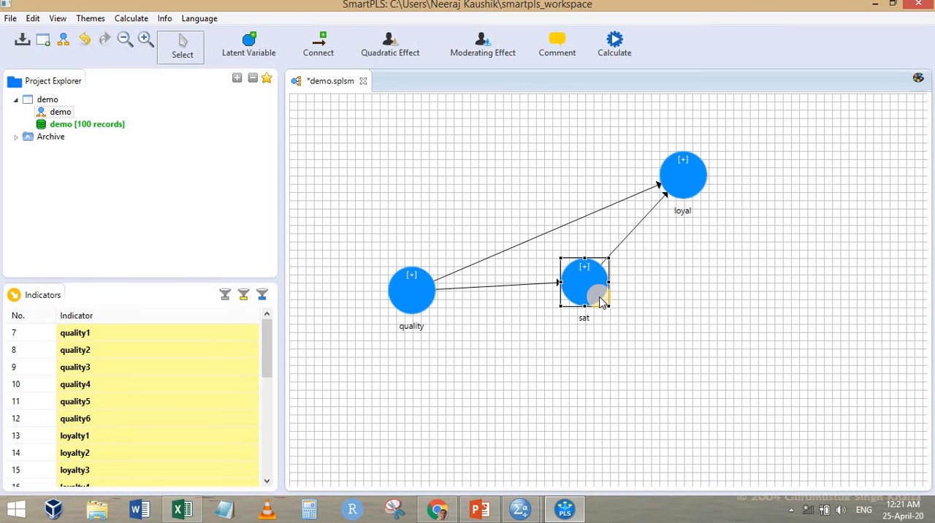
Switch to PowerPoint and review the slides on appropriate statistics, number of folds, low predictive power and PLS-Predict results
{"action": "left_click", "coordinate": [480, 509]}
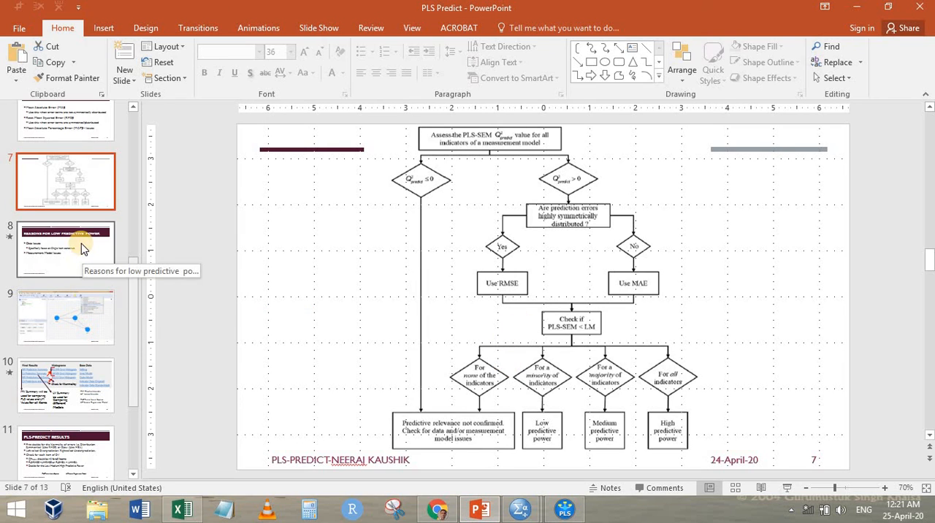
{"action": "left_click", "coordinate": [84, 121]}
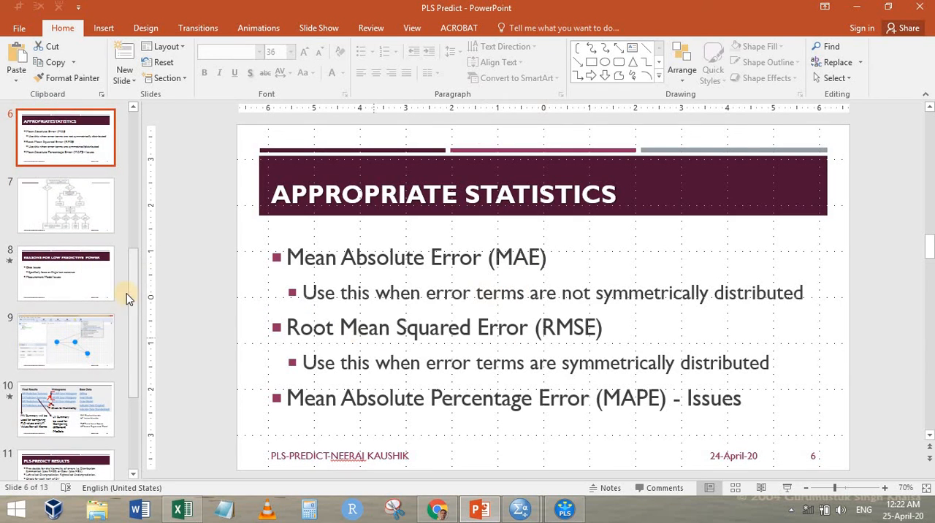
{"action": "scroll", "coordinate": [46, 247], "scroll_direction": "up", "scroll_amount": 3}
{"action": "left_click", "coordinate": [73, 226]}
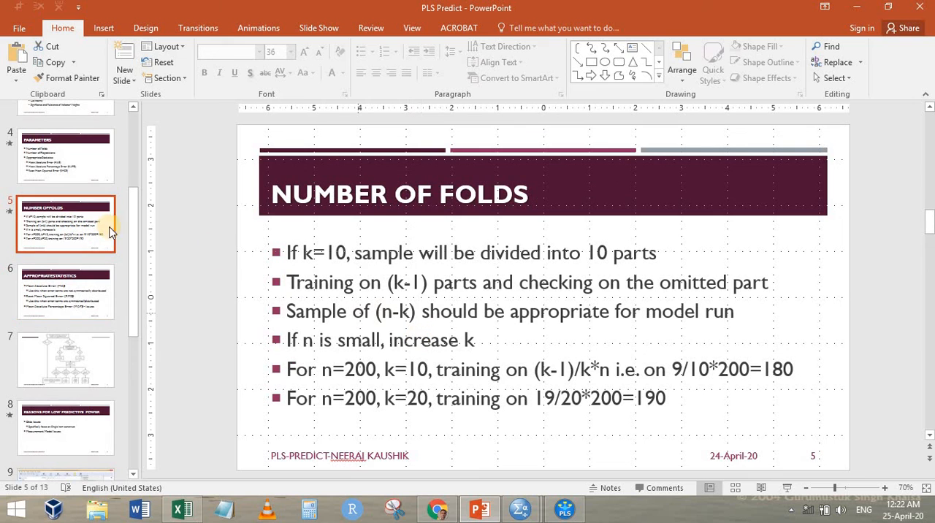
{"action": "scroll", "coordinate": [62, 351], "scroll_direction": "down", "scroll_amount": 2}
{"action": "left_click", "coordinate": [65, 349]}
{"action": "scroll", "coordinate": [69, 409], "scroll_direction": "down", "scroll_amount": 2}
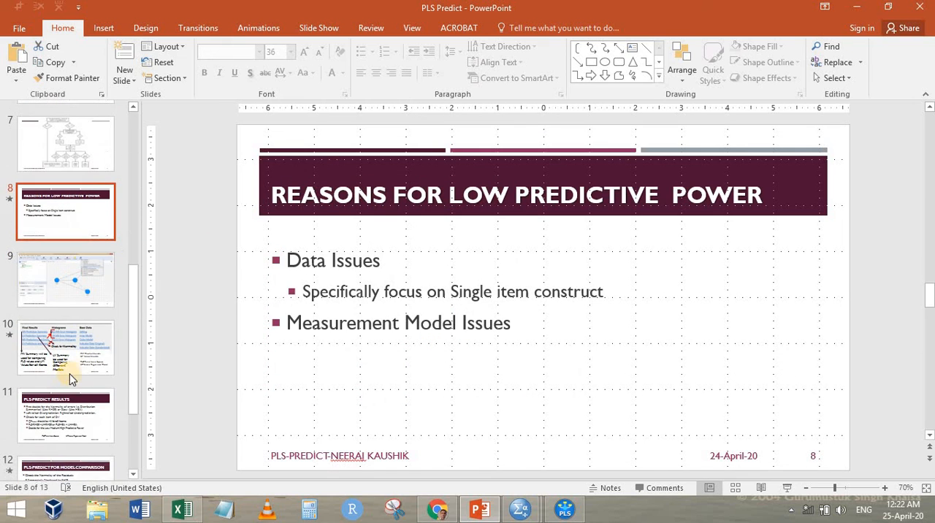
{"action": "left_click", "coordinate": [60, 431]}
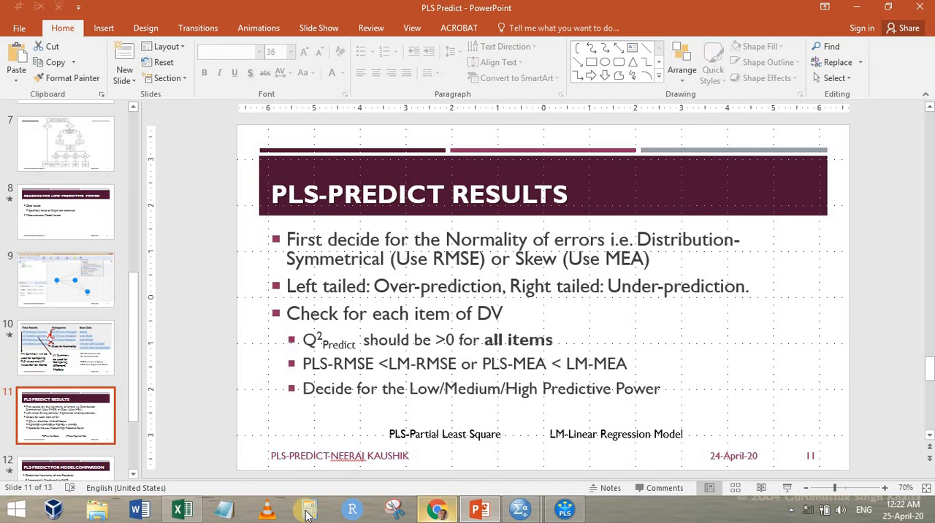
Switch to Excel and examine the PLS MAE values and the Diff column E2:E16 on Sheet2
{"action": "left_click", "coordinate": [182, 509]}
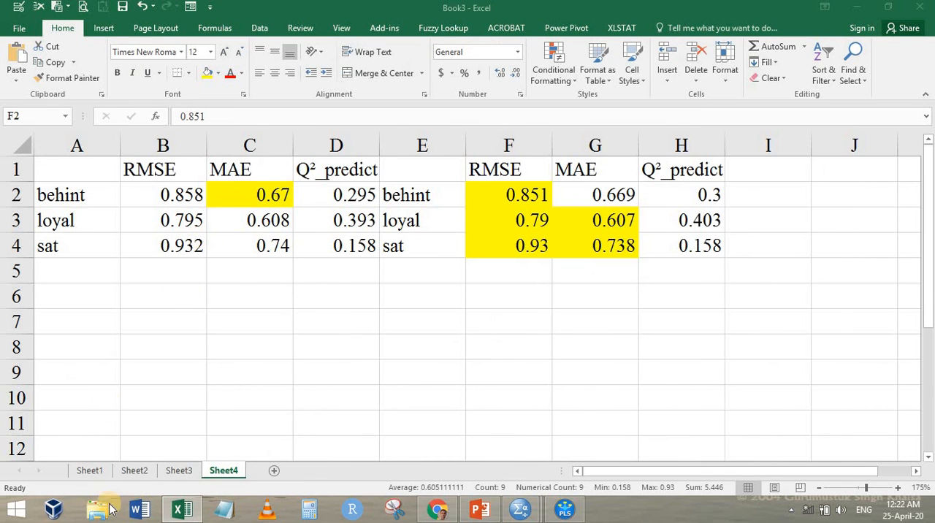
{"action": "left_click", "coordinate": [134, 471]}
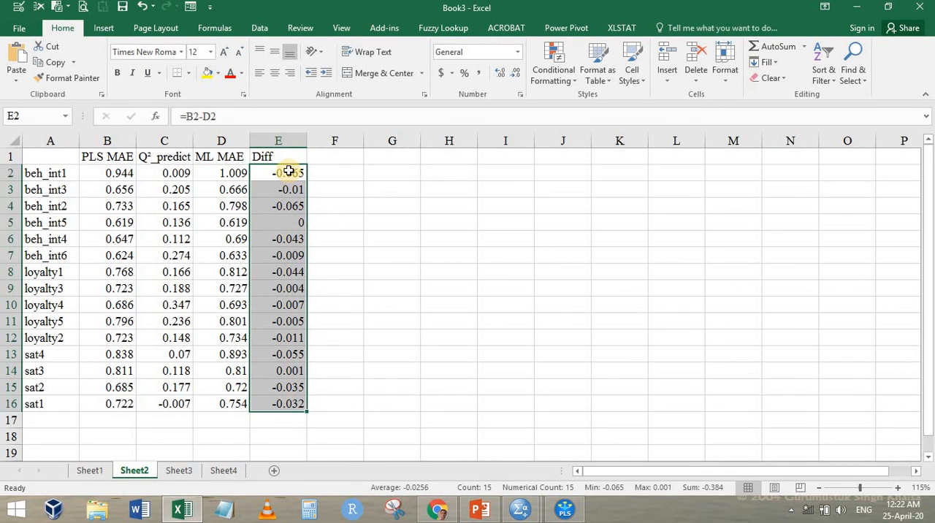
{"action": "left_click_drag", "start_coordinate": [289, 171], "coordinate": [277, 404]}
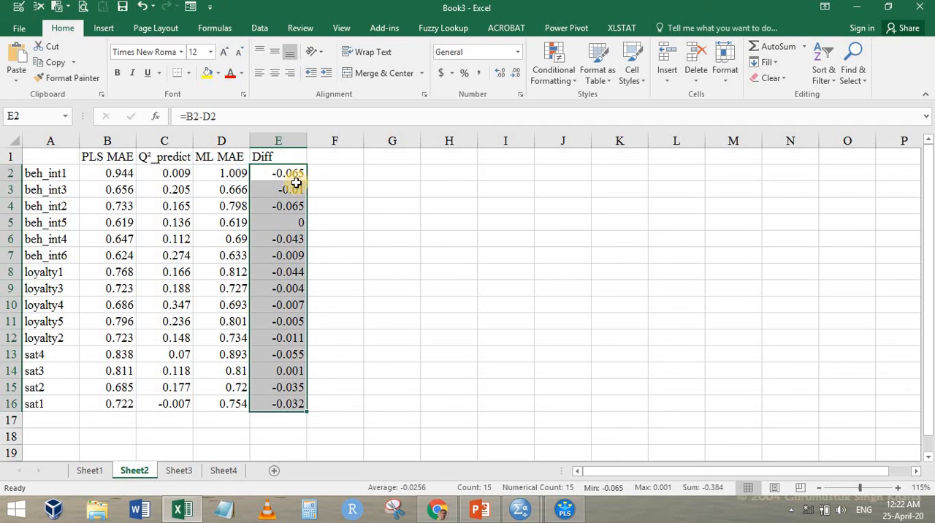
{"action": "left_click", "coordinate": [129, 188]}
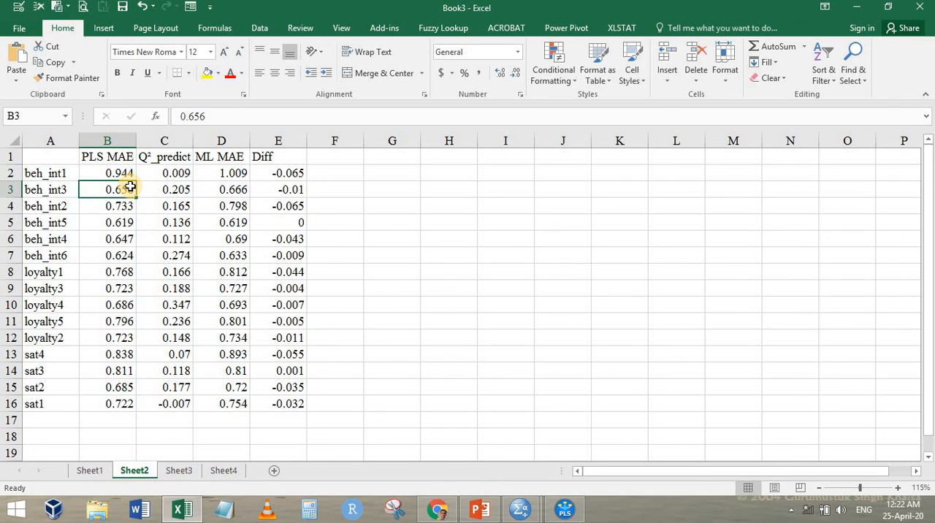
Switch to Chrome and view the Emerald Insight article on guidelines for using PLSpredict
{"action": "left_click", "coordinate": [437, 510]}
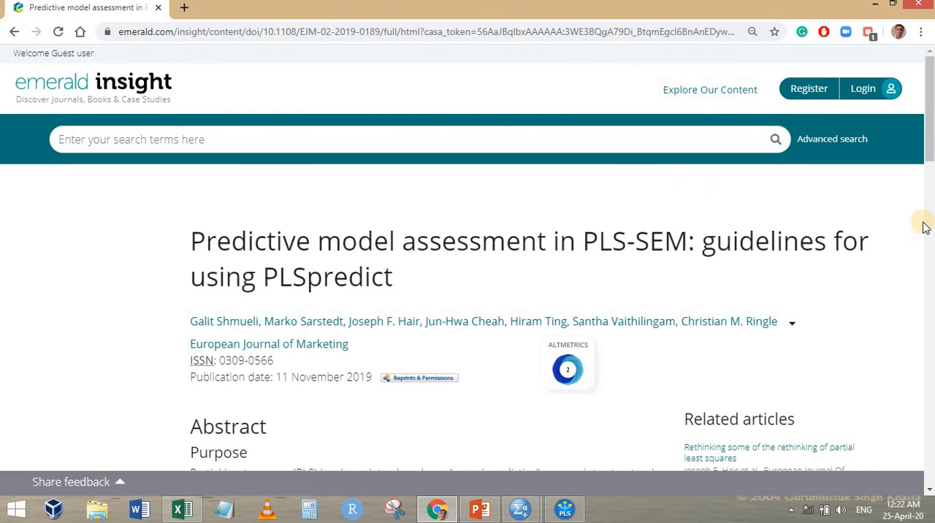